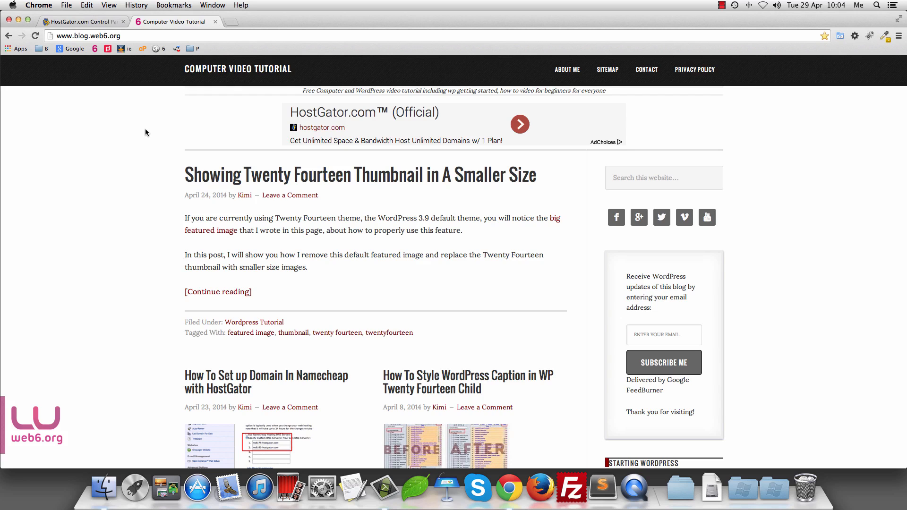
Step: From the HostGator tab, load wphowtosite.com/cpanel in a new Chrome tab
click(89, 22)
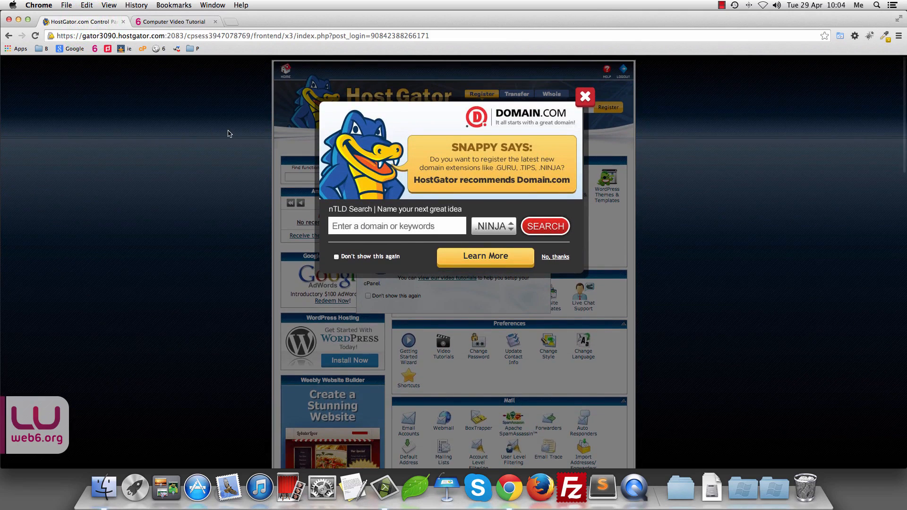
click(234, 22)
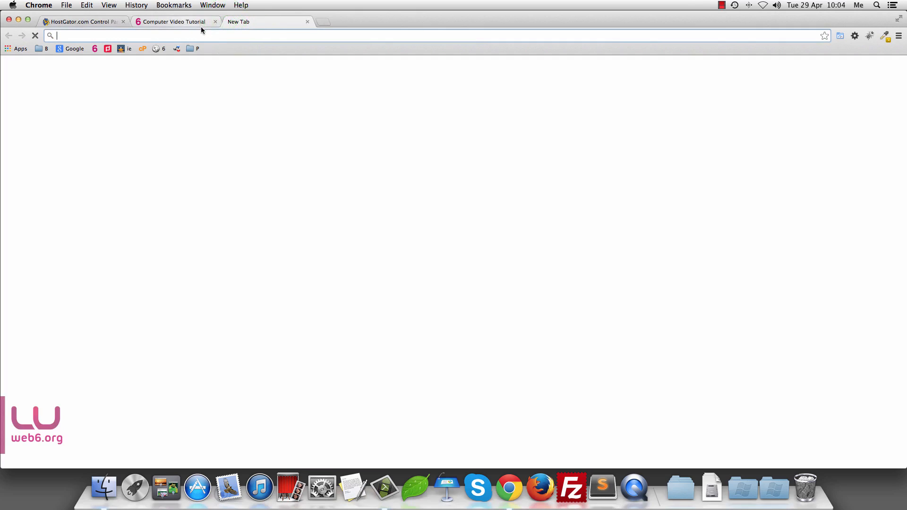
text(wp)
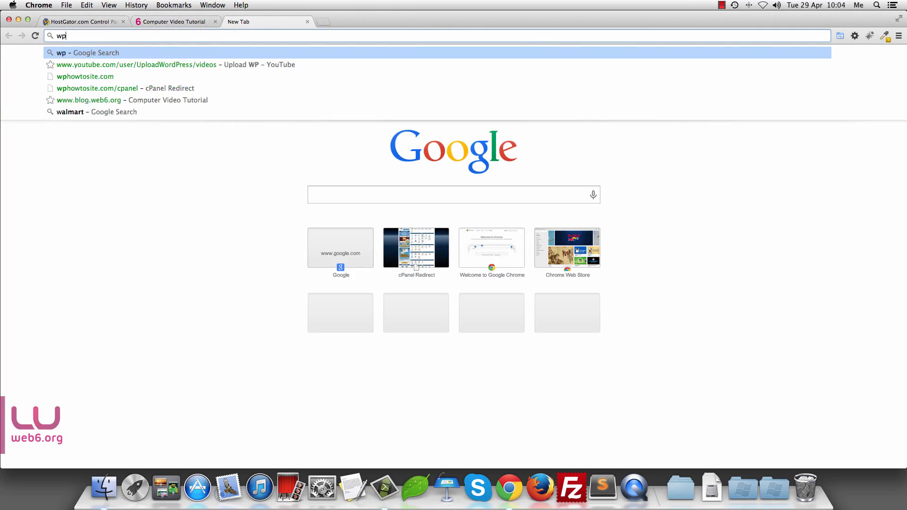
text(howtosite)
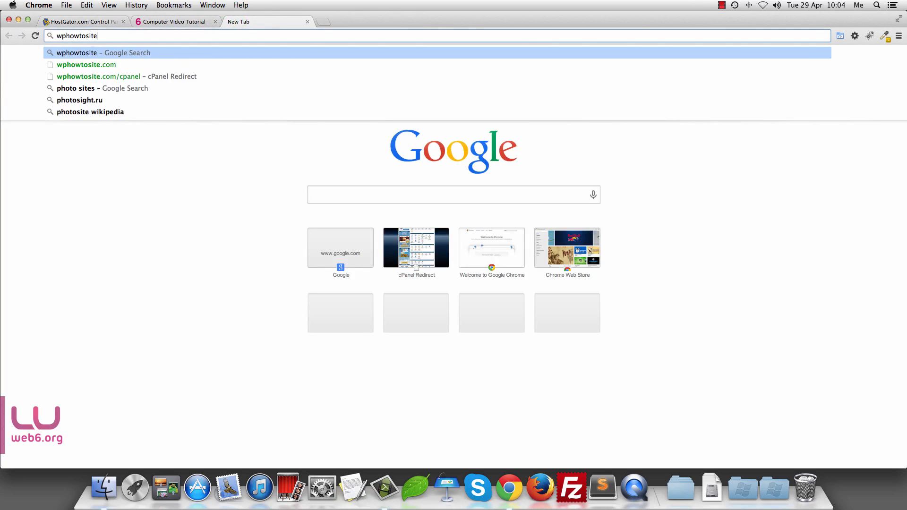
text(.com/cpan)
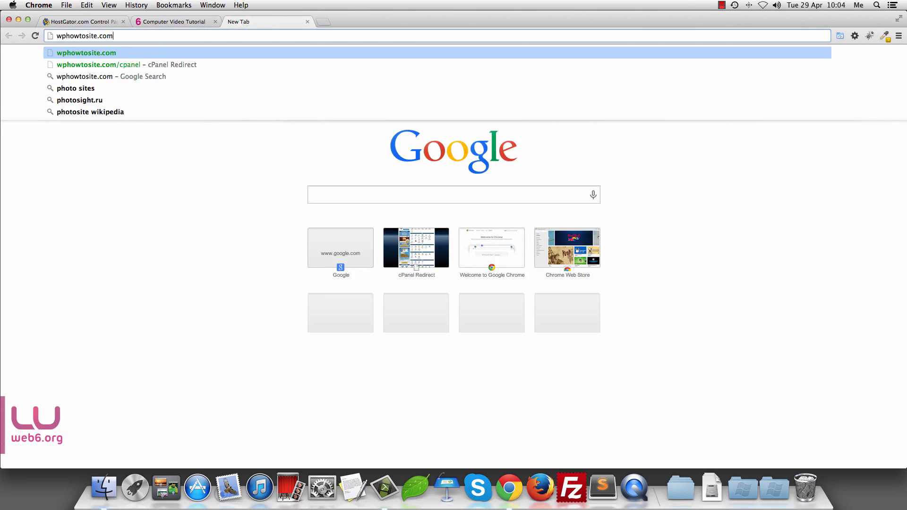
text(el)
key(Return)
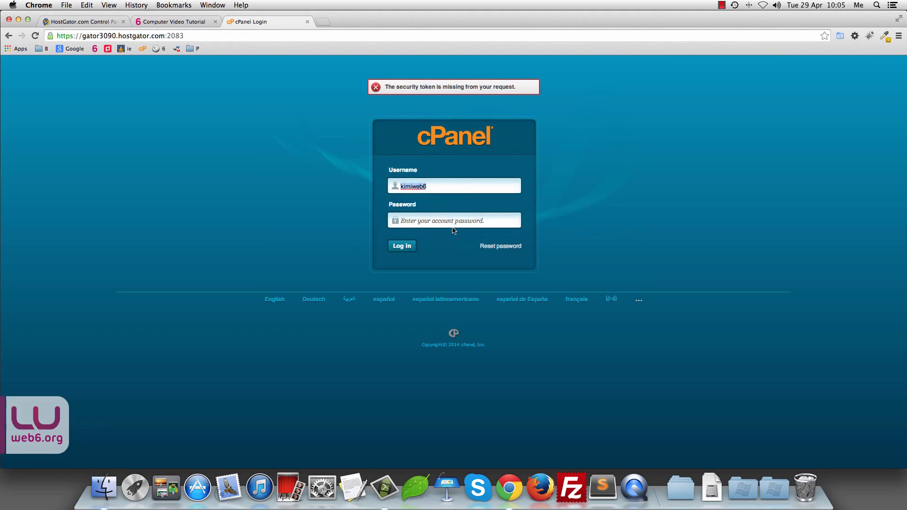
Step: Close the login tab, dismiss the Domain.com and welcome pop-ups, and find Databases
click(306, 22)
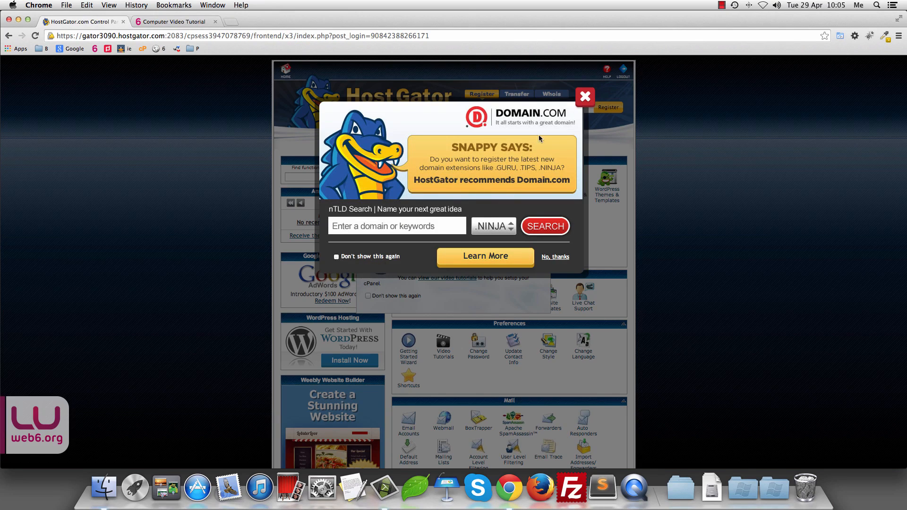
click(585, 98)
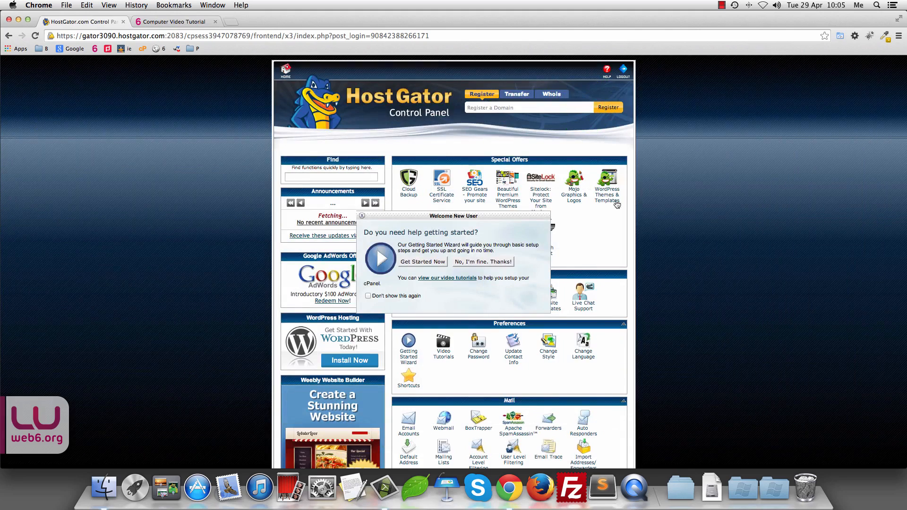
drag(422, 224, 407, 172)
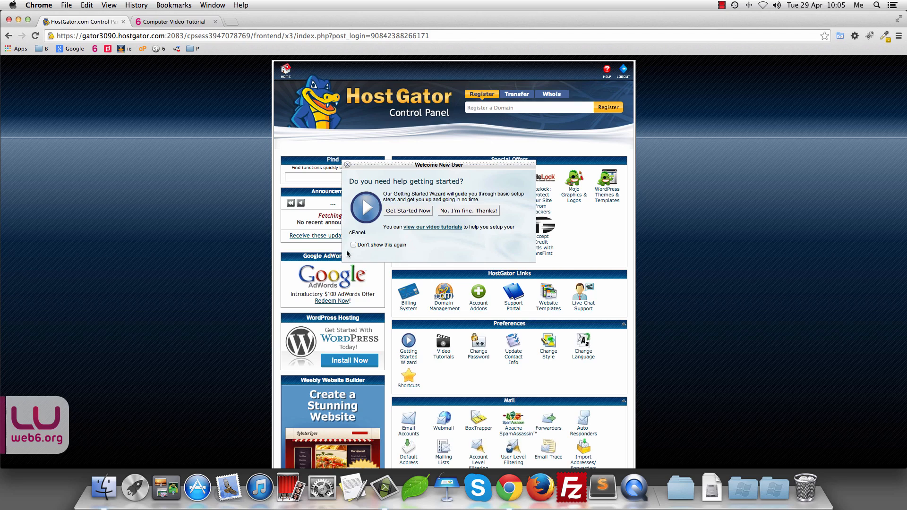
click(466, 211)
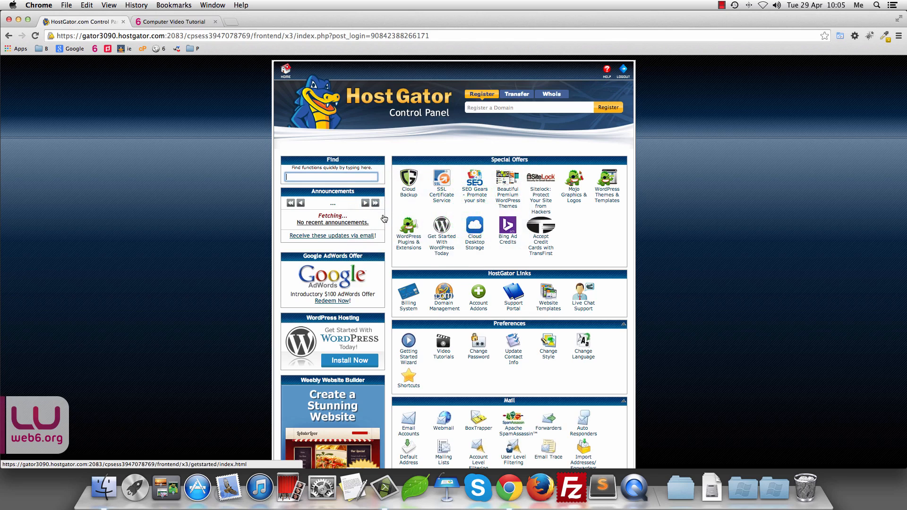
scroll(699, 208, down, 5)
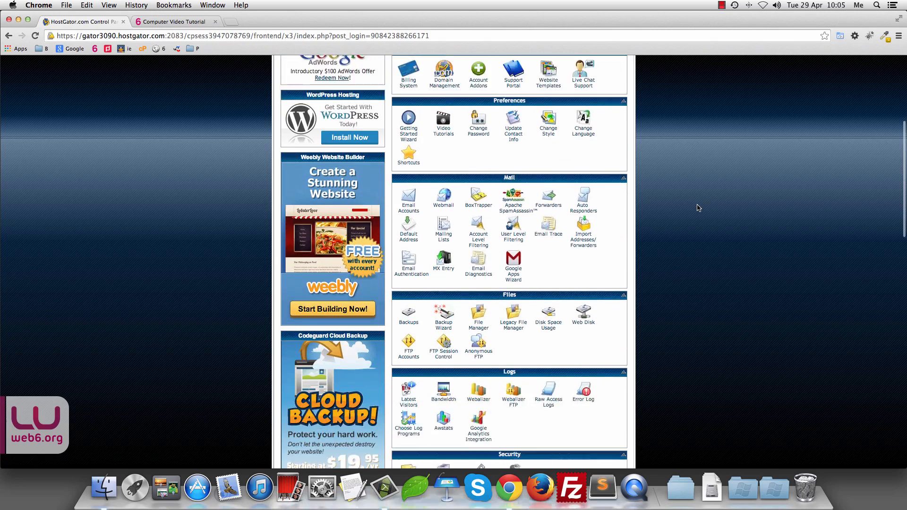
scroll(699, 208, down, 7)
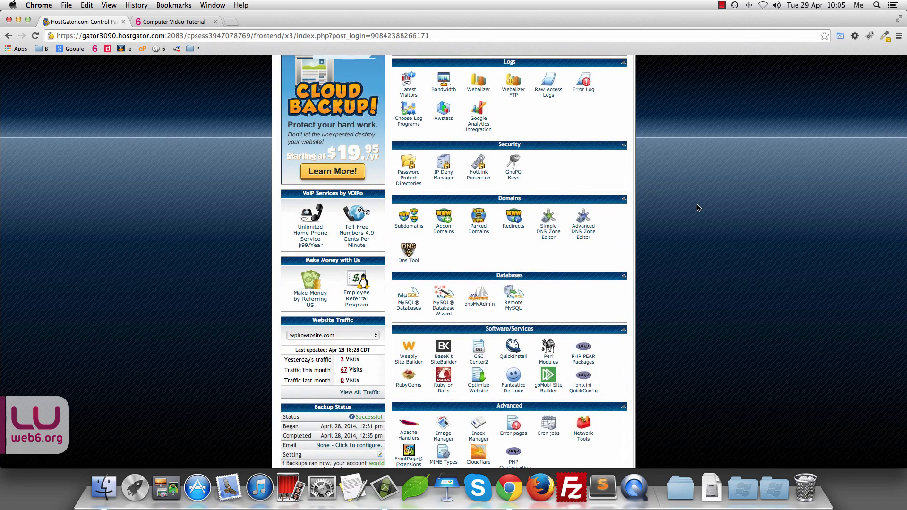
scroll(699, 206, up, 3)
scroll(711, 189, down, 1)
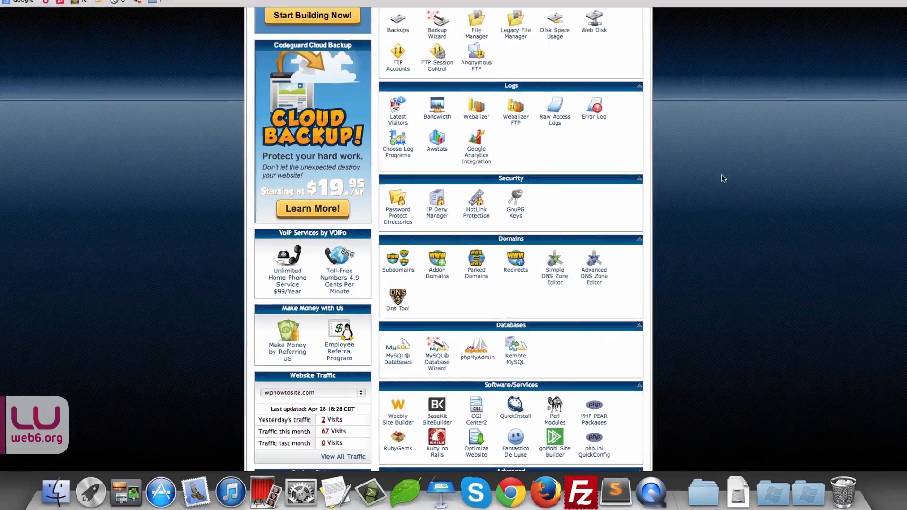
scroll(426, 61, up, 1)
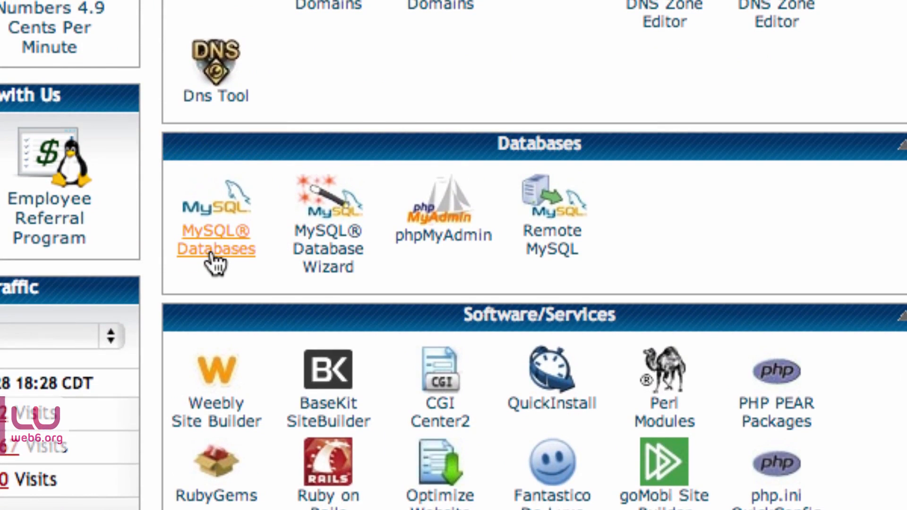
Step: Create the MySQL database hardtoguess1, which becomes kimiweb6_hardtoguess1
click(212, 254)
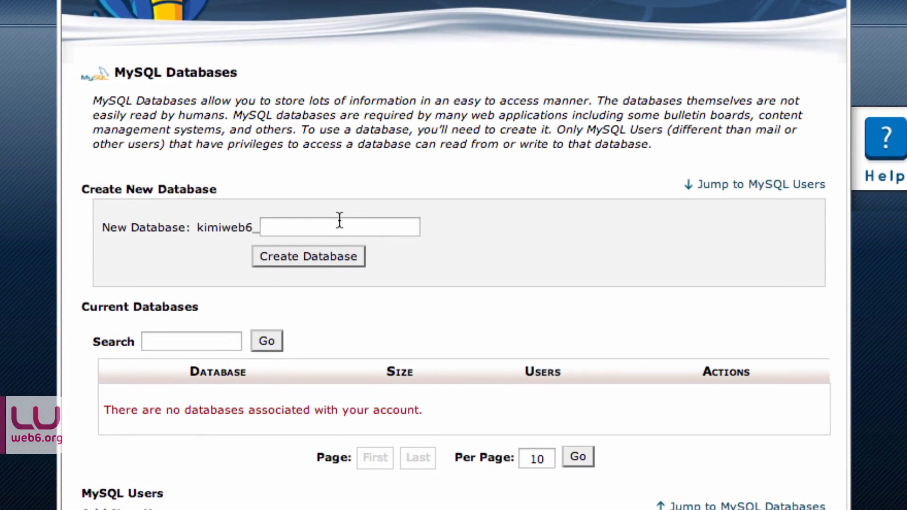
click(285, 227)
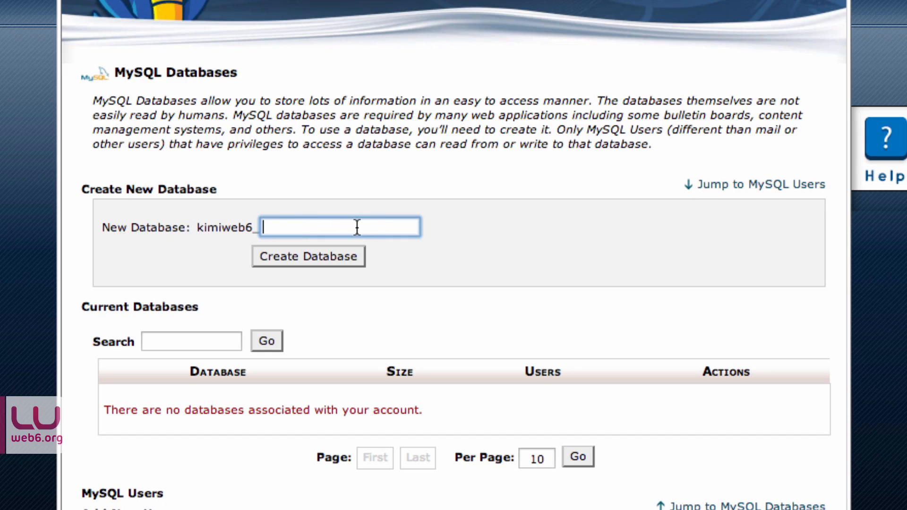
text(hardt)
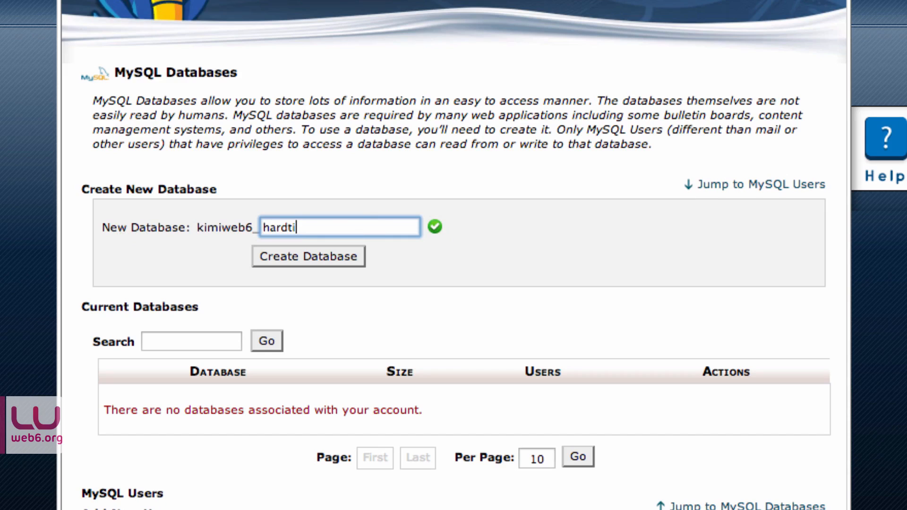
text(oguess1)
double_click(354, 227)
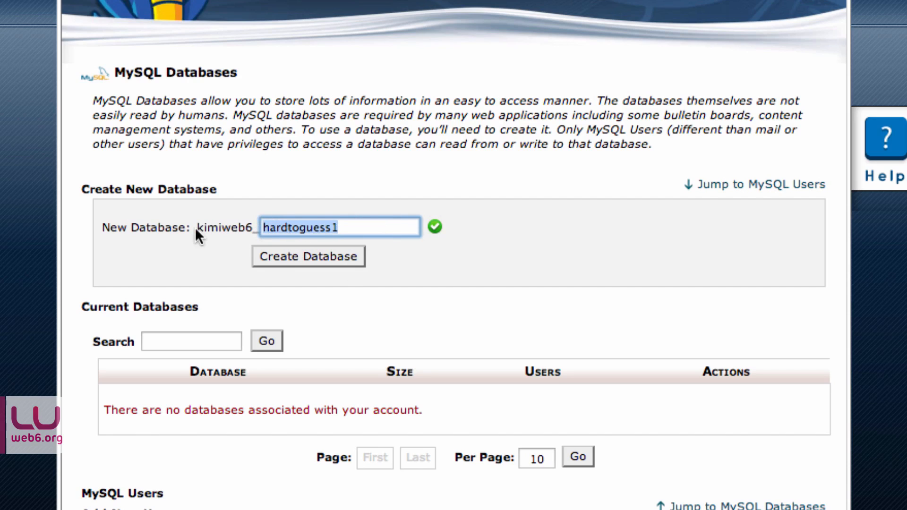
drag(198, 228, 254, 227)
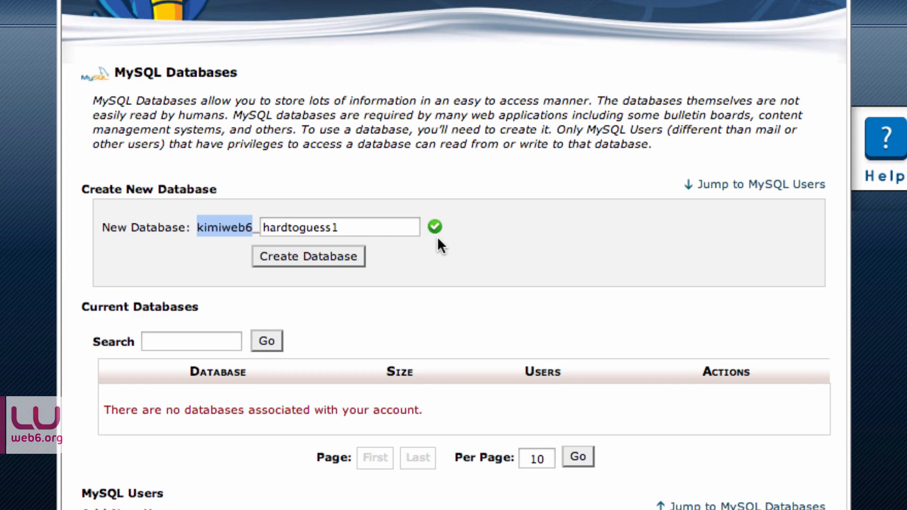
click(289, 259)
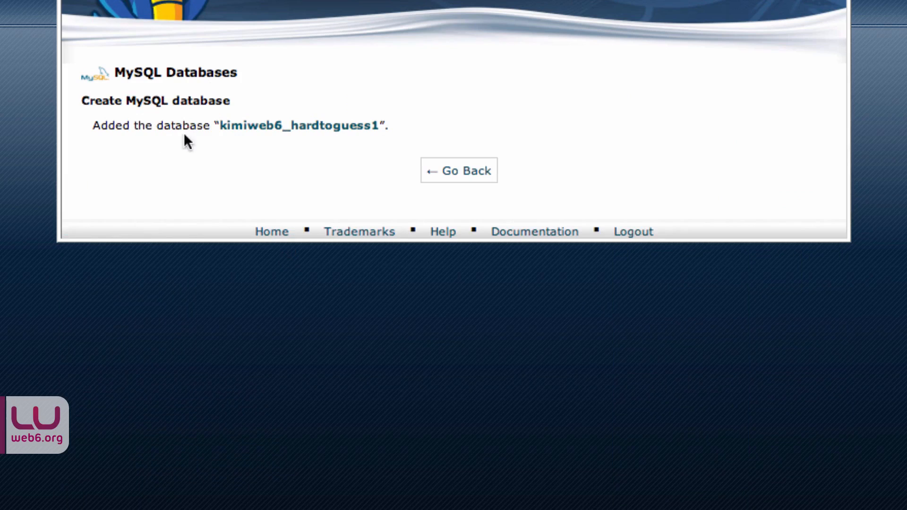
drag(220, 125, 379, 126)
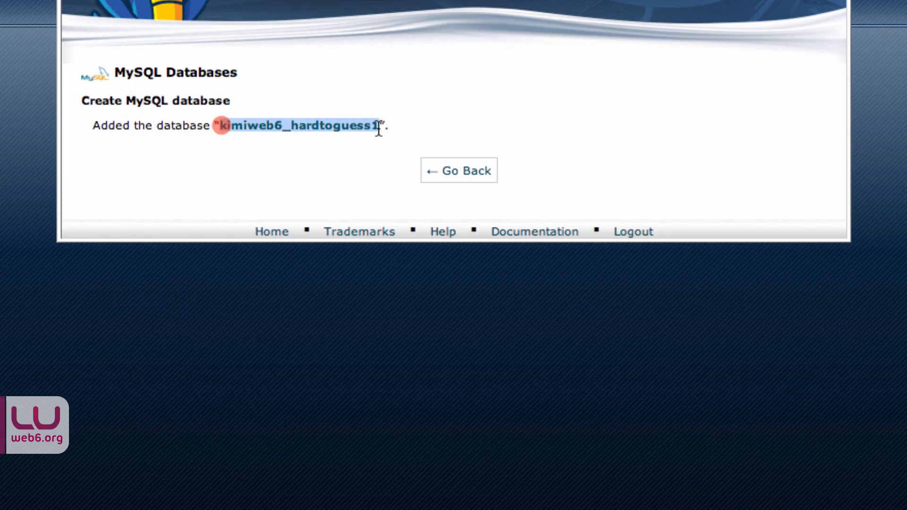
click(457, 177)
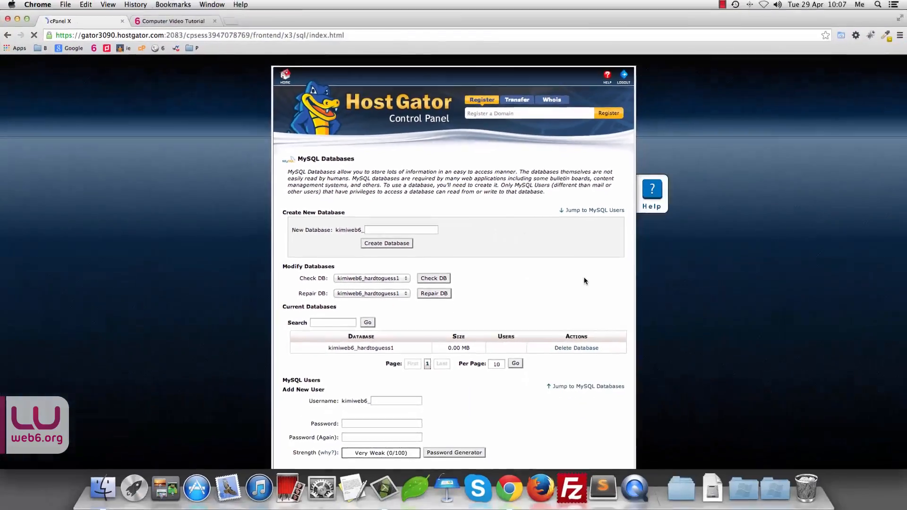
Step: Enter sunsh99 as the new MySQL username, replacing the too-long mynameis
scroll(584, 281, down, 6)
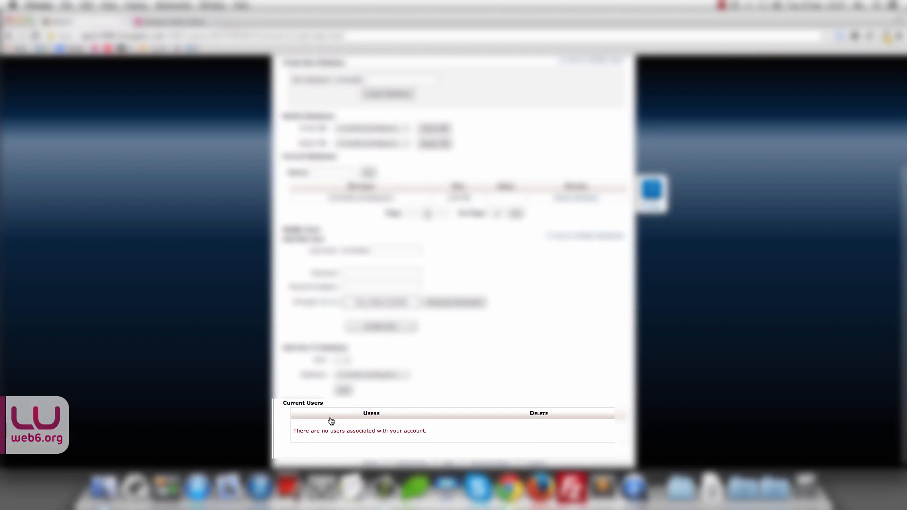
scroll(599, 327, up, 1)
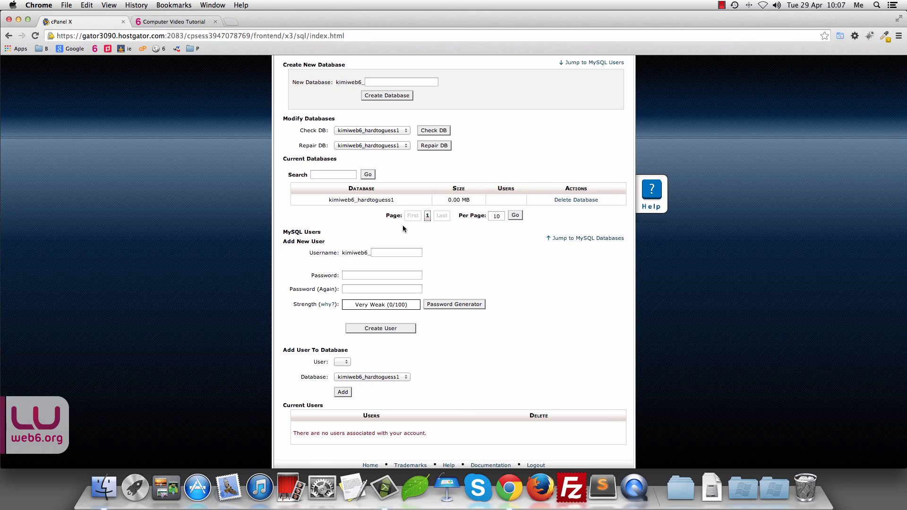
scroll(403, 227, up, 1)
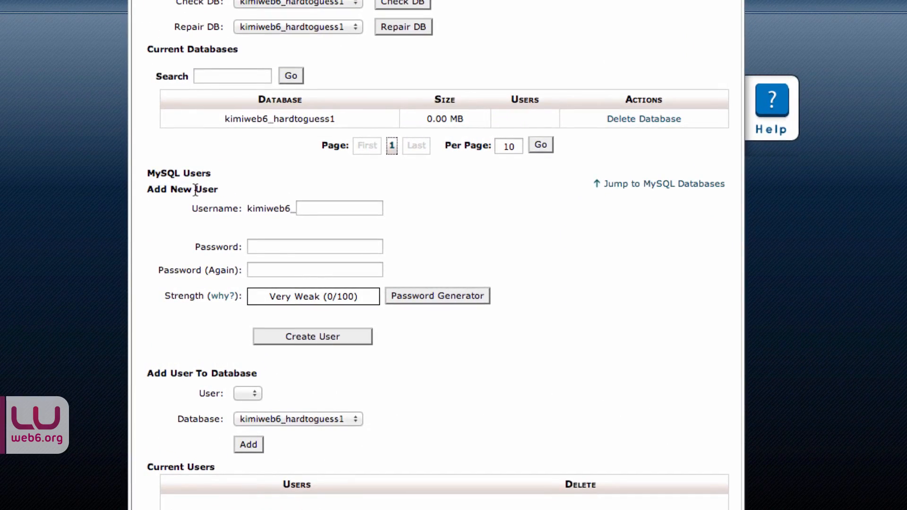
scroll(194, 194, down, 1)
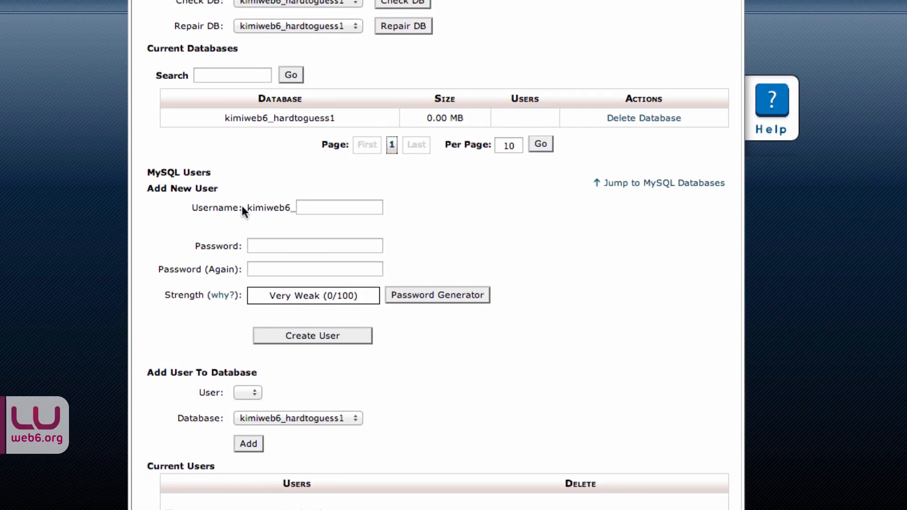
click(310, 208)
scroll(406, 211, down, 1)
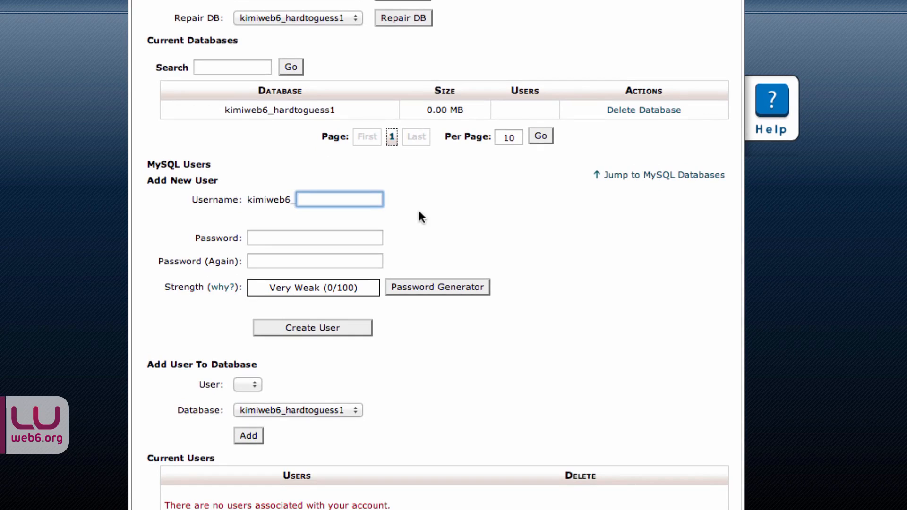
text(mynameis)
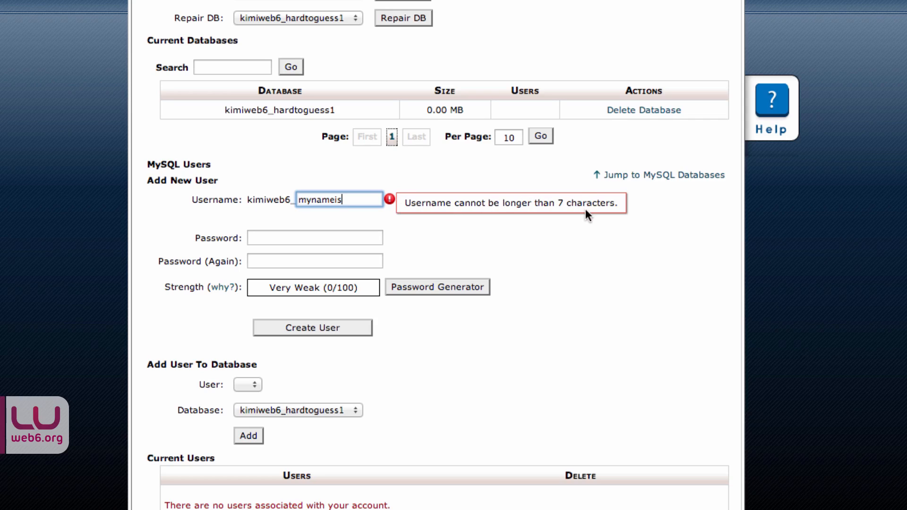
double_click(349, 197)
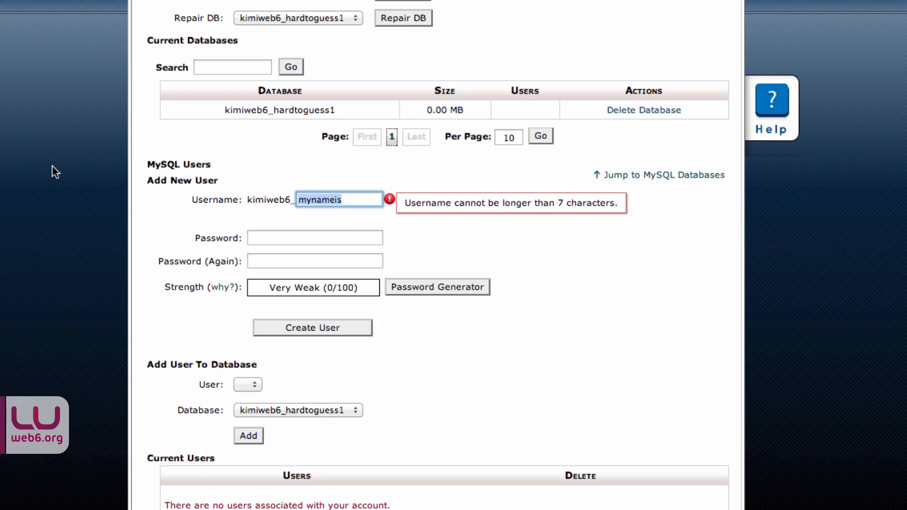
text(sunsh)
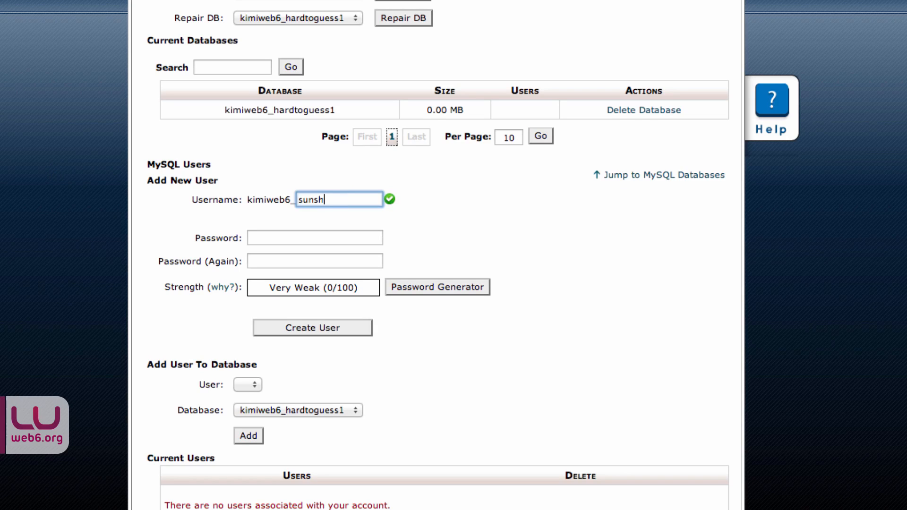
text(99)
click(317, 240)
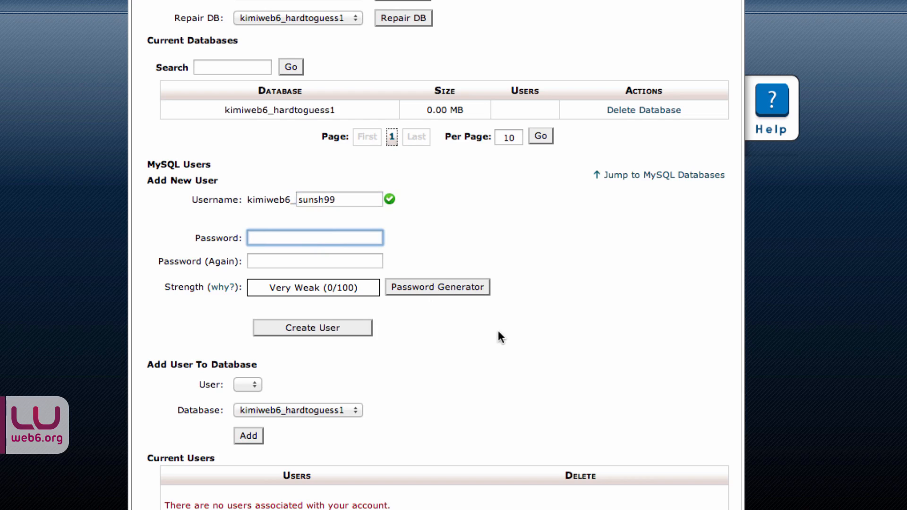
Step: Set the Password Generator to lowercase letters and symbols with length 18
click(444, 285)
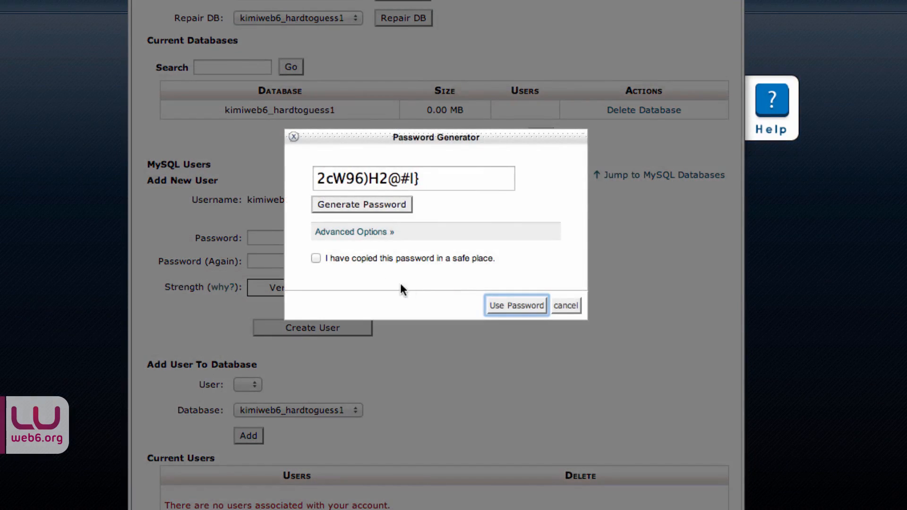
click(345, 239)
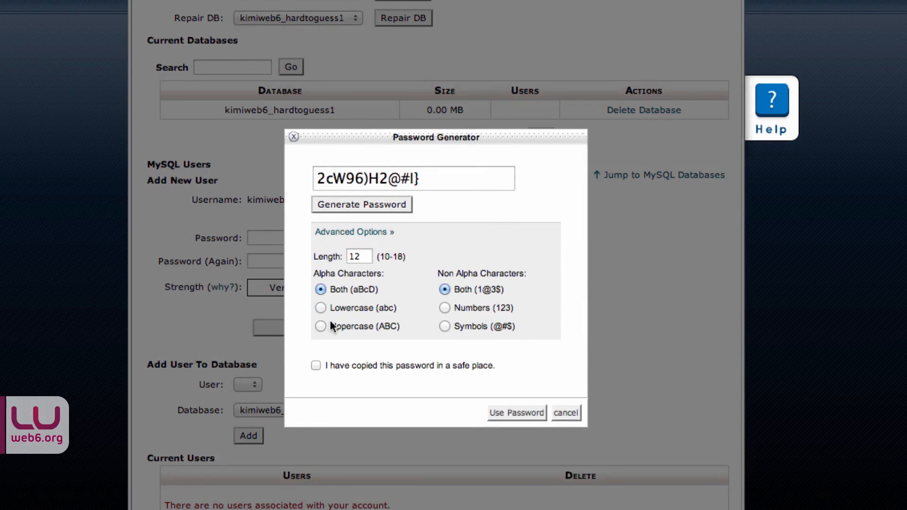
click(320, 307)
click(444, 326)
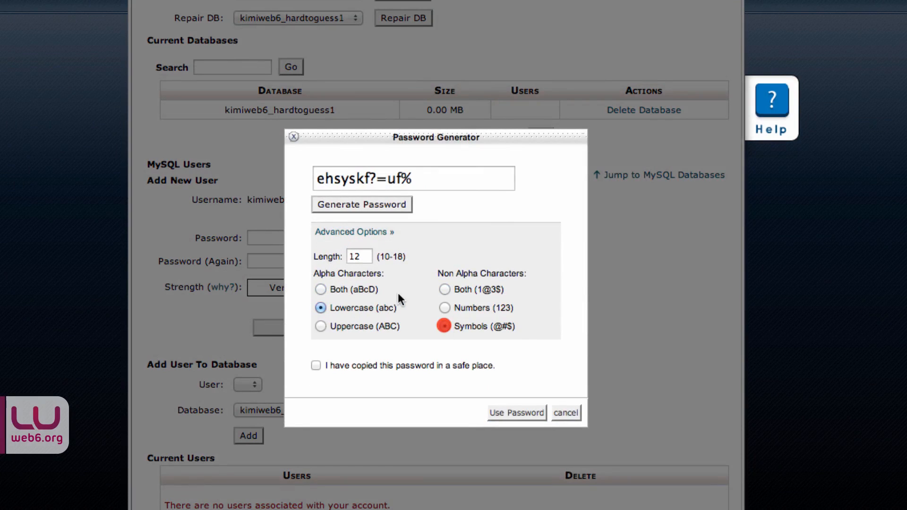
click(352, 253)
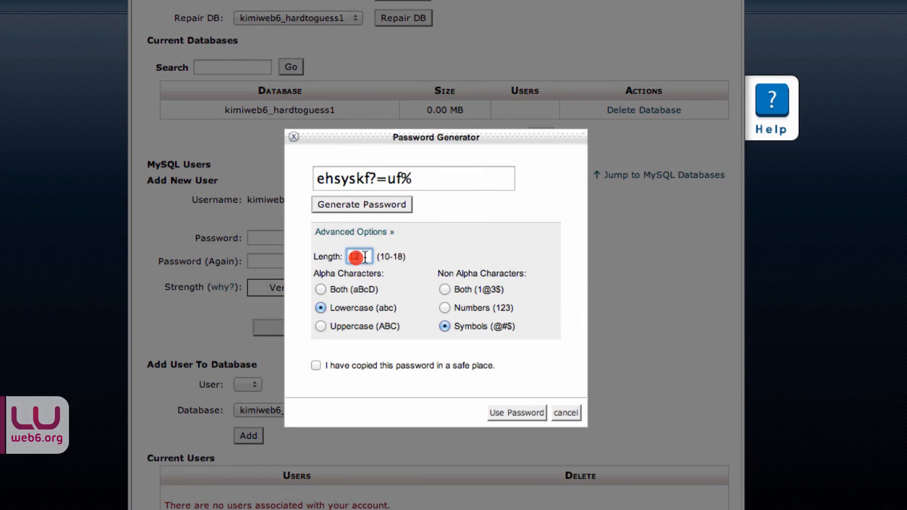
drag(364, 259, 352, 259)
text(8)
Step: Generate the 18-character password and select it
click(356, 205)
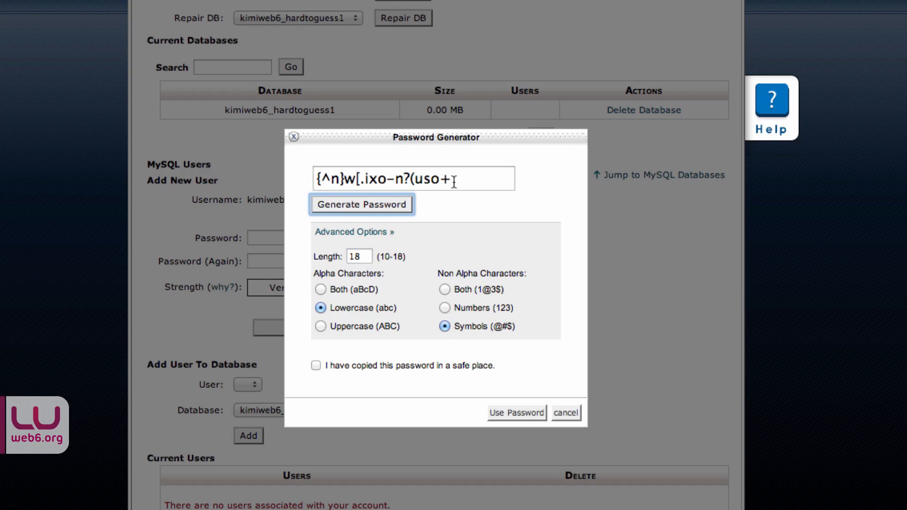
drag(462, 180, 306, 175)
key(super+c)
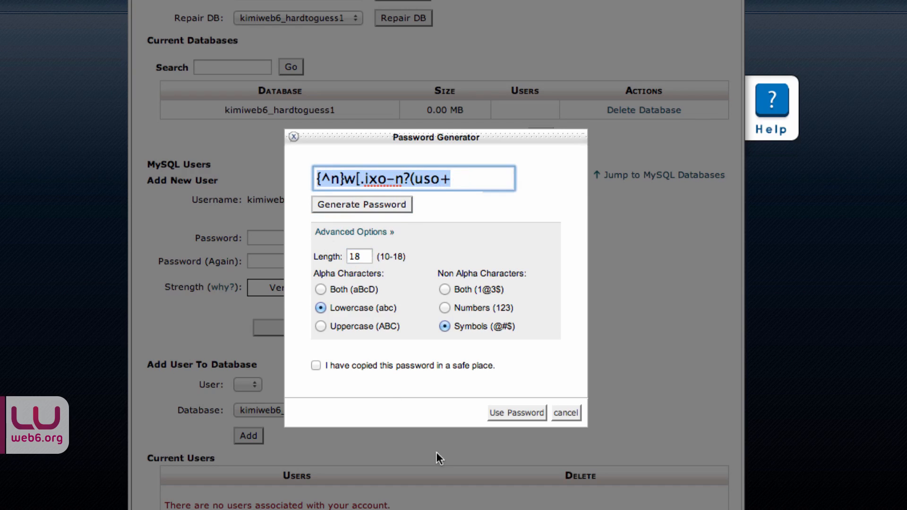
scroll(438, 459, up, 1)
click(64, 255)
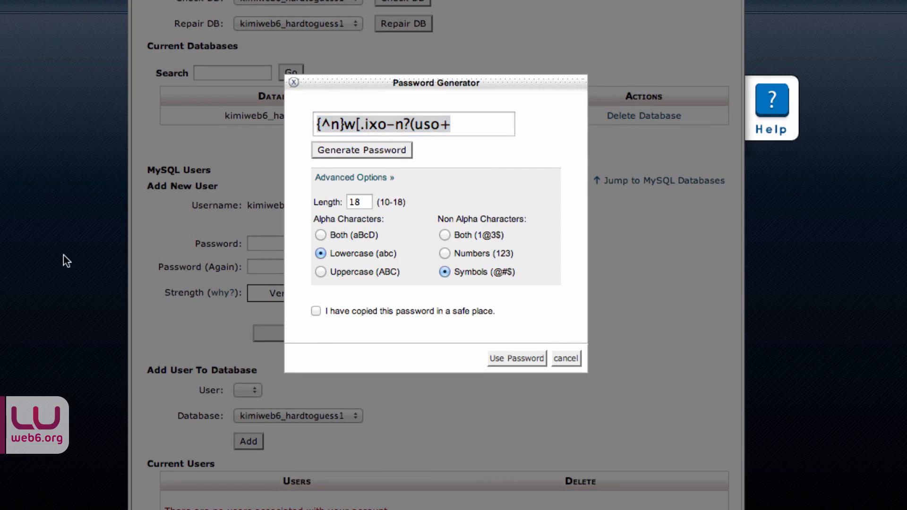
scroll(68, 266, up, 1)
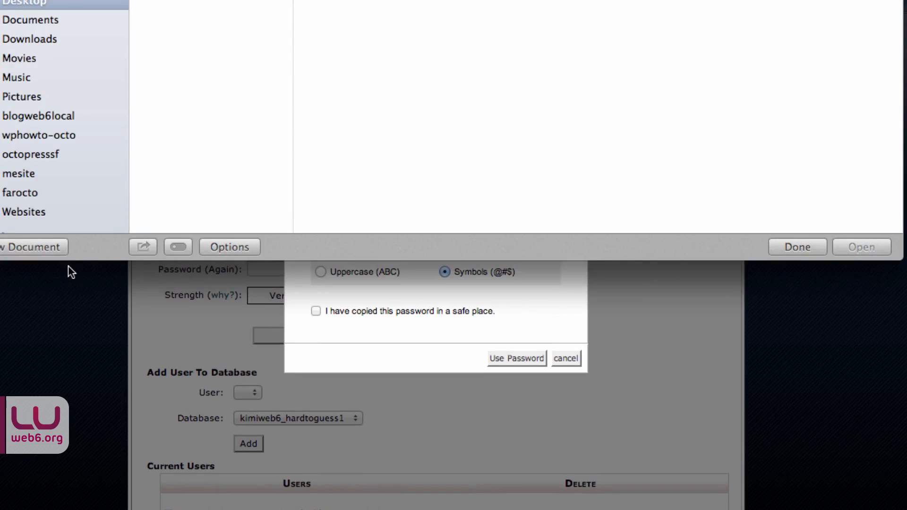
Step: Paste the password into a new TextEdit document, append extra characters, and copy the line
click(50, 247)
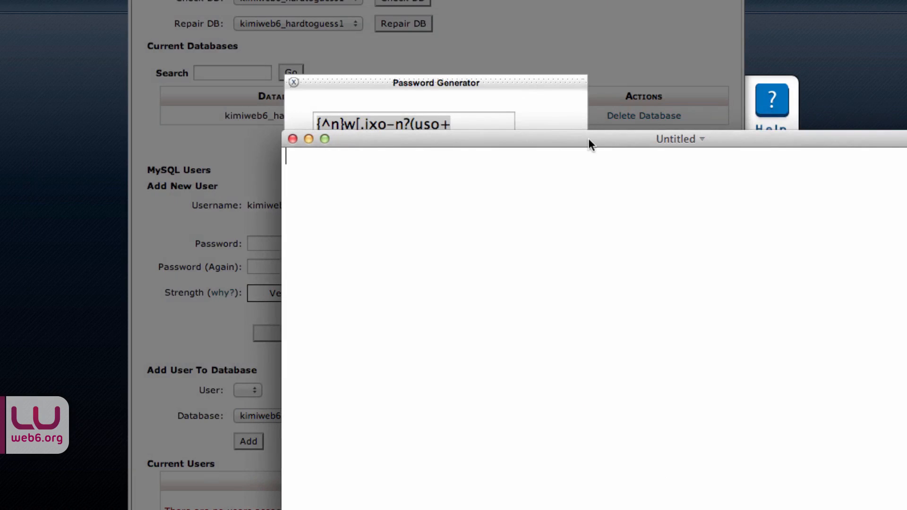
click(357, 187)
key(super+v)
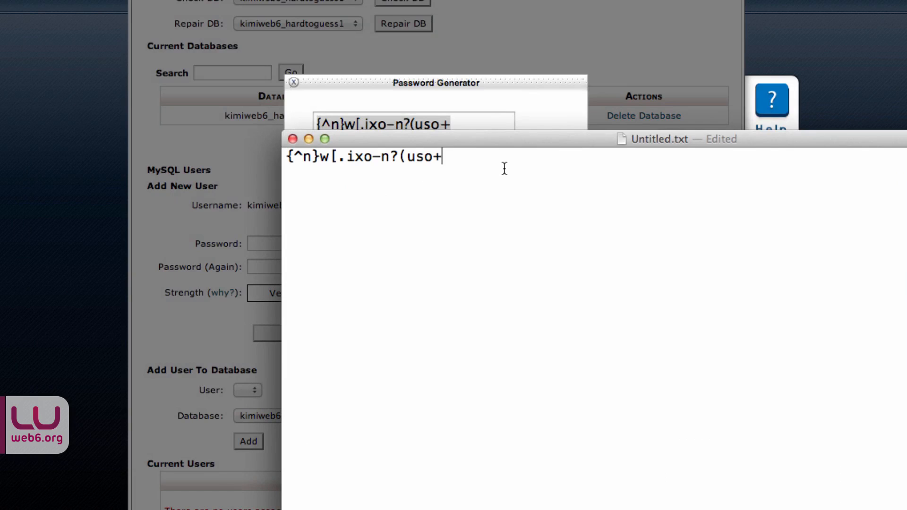
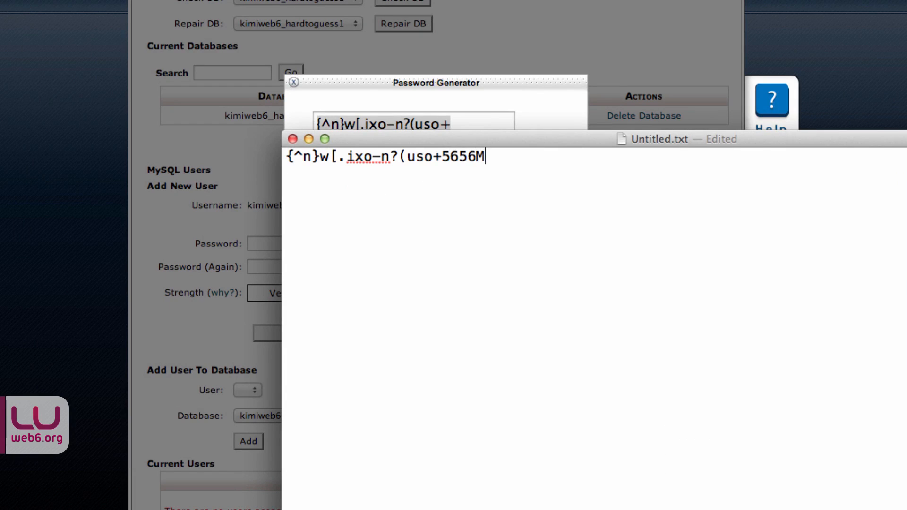
drag(514, 157, 285, 157)
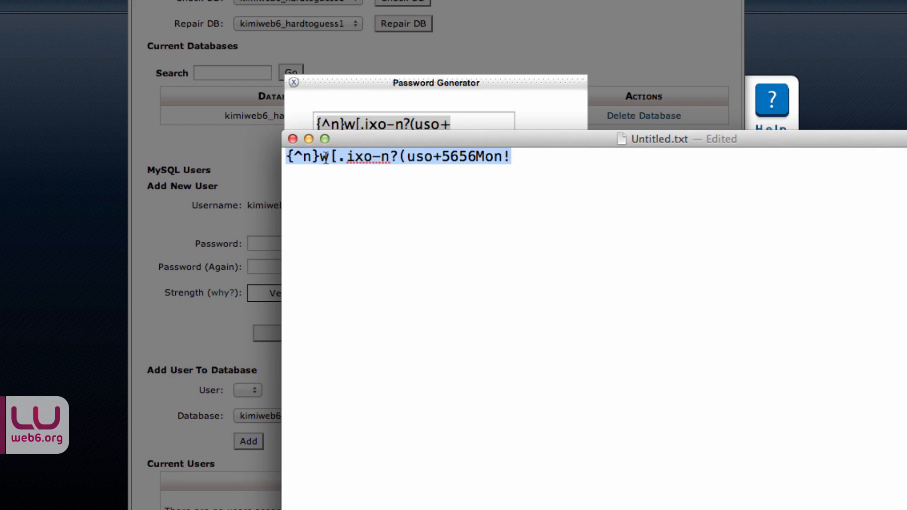
right_click(362, 173)
click(374, 221)
click(476, 113)
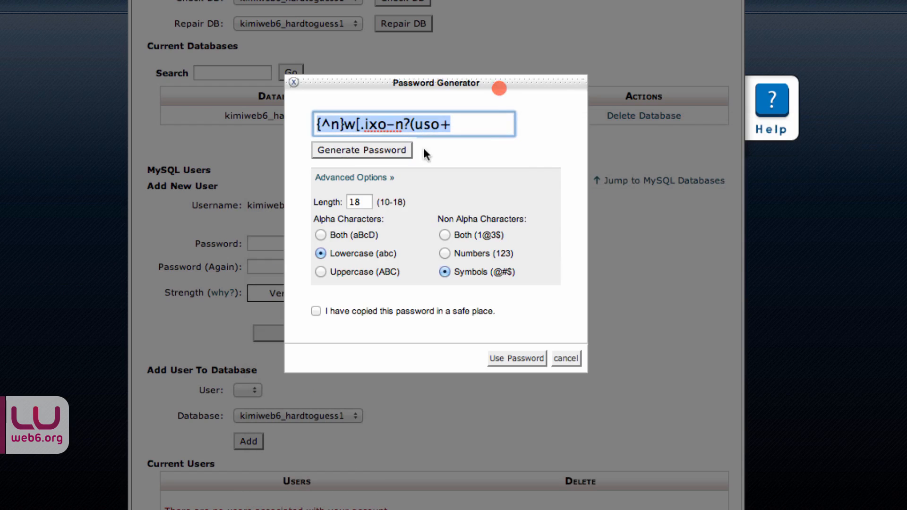
click(566, 358)
click(280, 242)
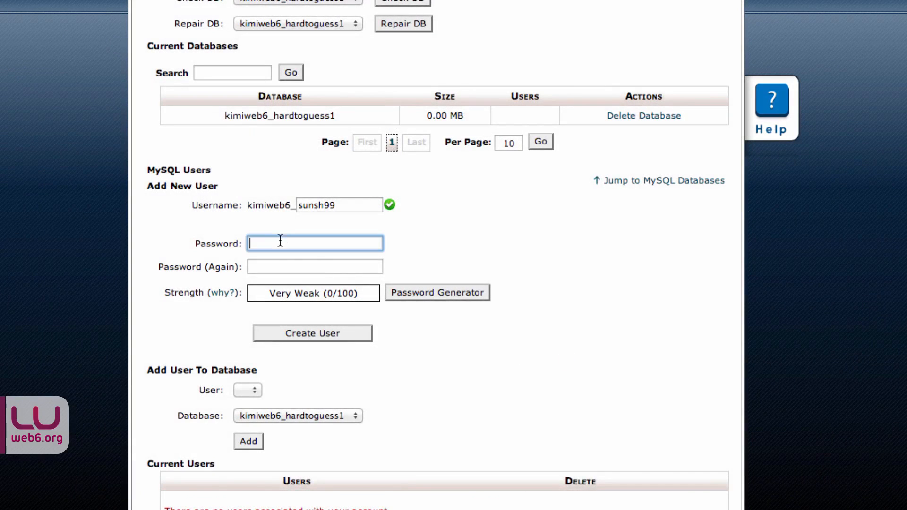
key(super+Tab)
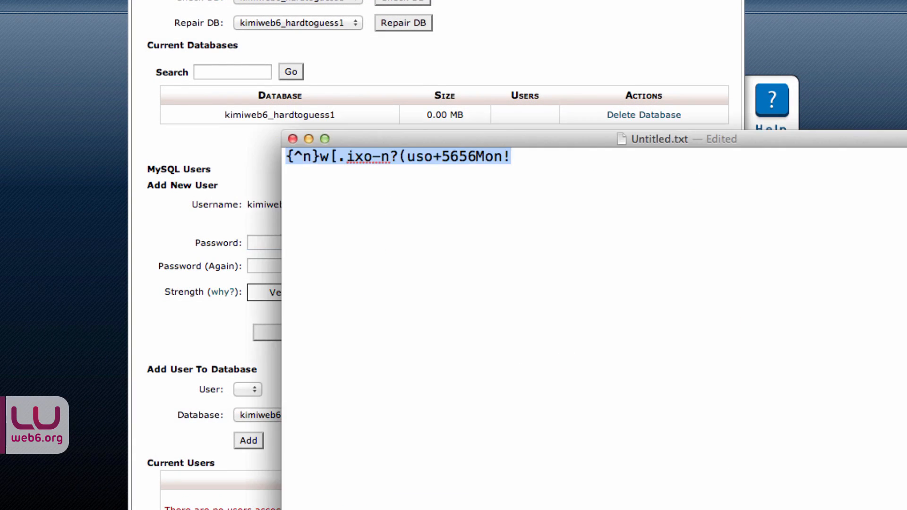
click(307, 139)
click(270, 241)
key(super+v)
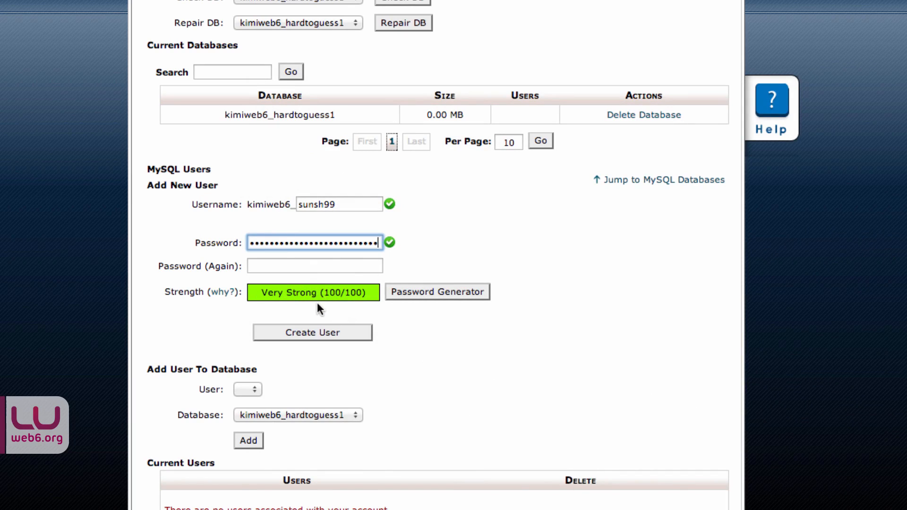
click(285, 265)
key(super+v)
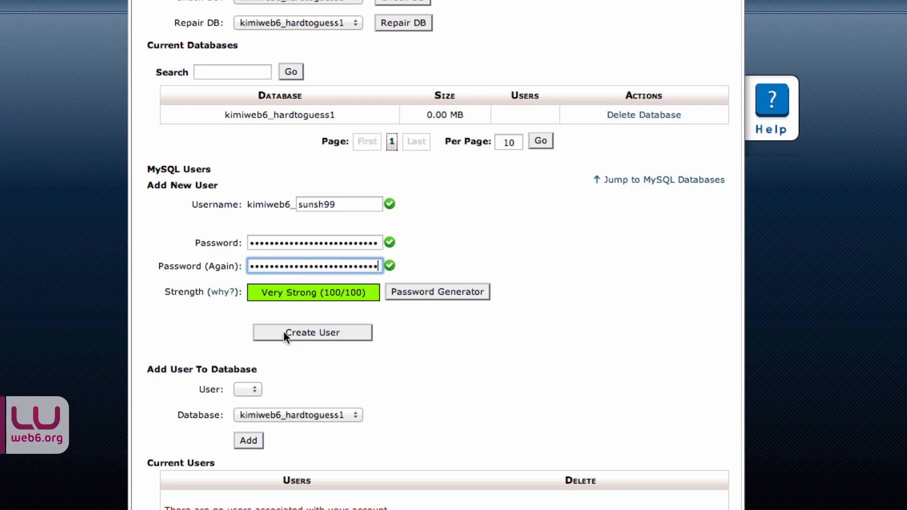
click(310, 337)
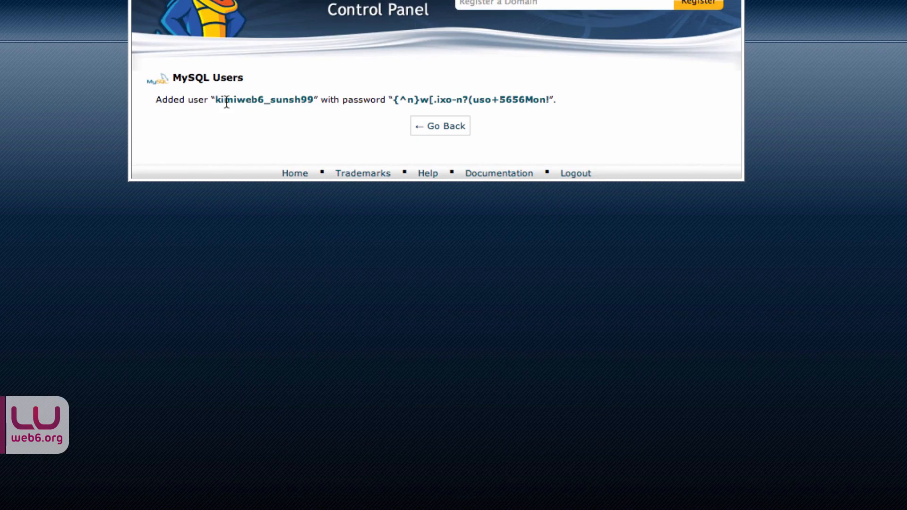
Step: Note the kimiweb6_sunsh99 username and password, then go back to MySQL Databases
drag(214, 99, 314, 99)
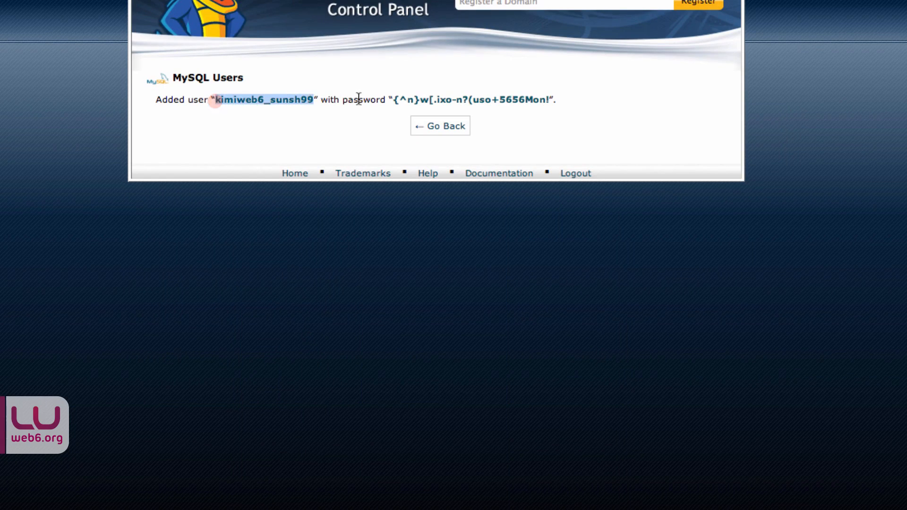
drag(393, 99, 551, 99)
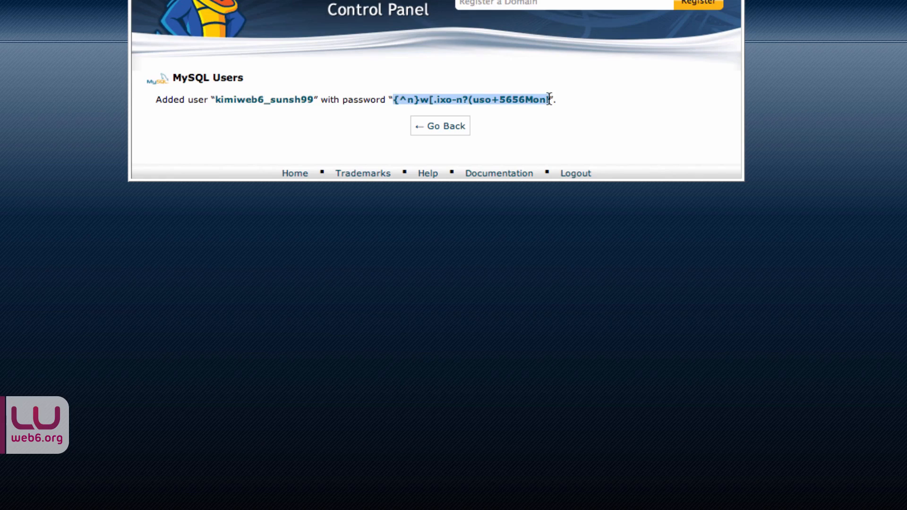
click(453, 132)
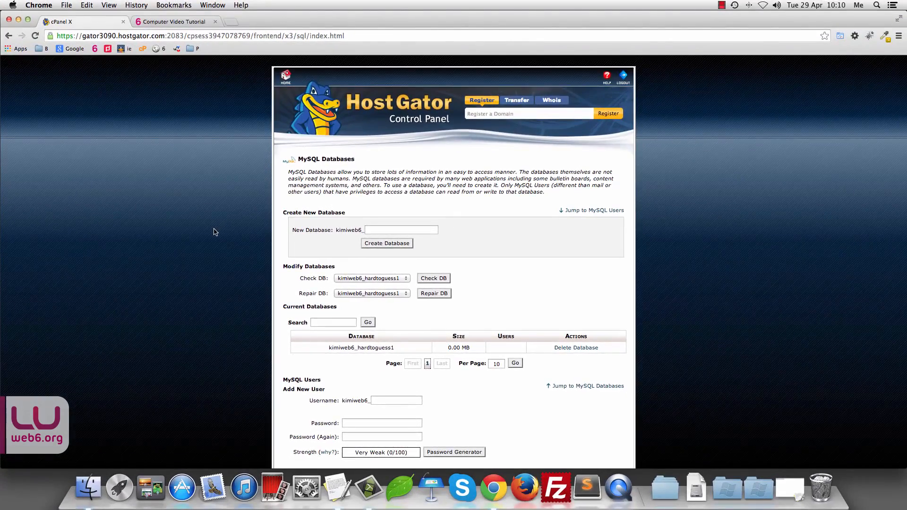
scroll(22, 172, down, 3)
scroll(215, 232, down, 1)
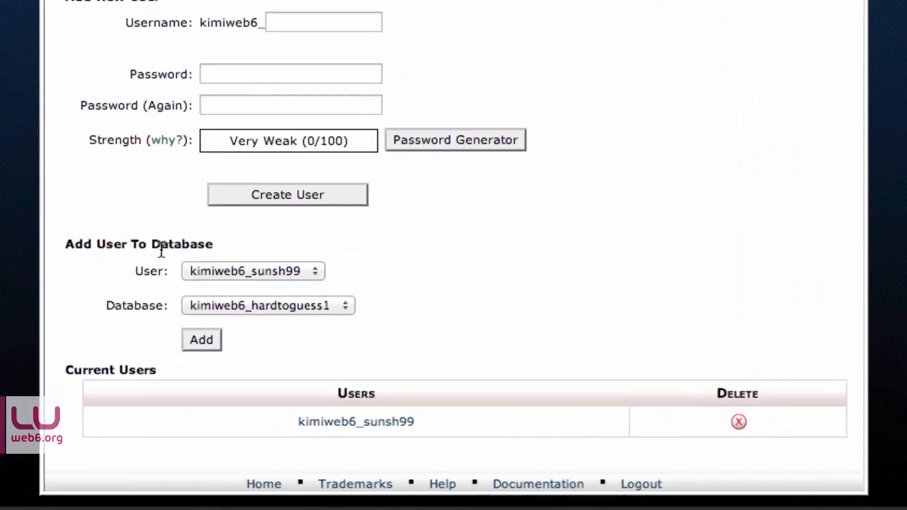
click(309, 263)
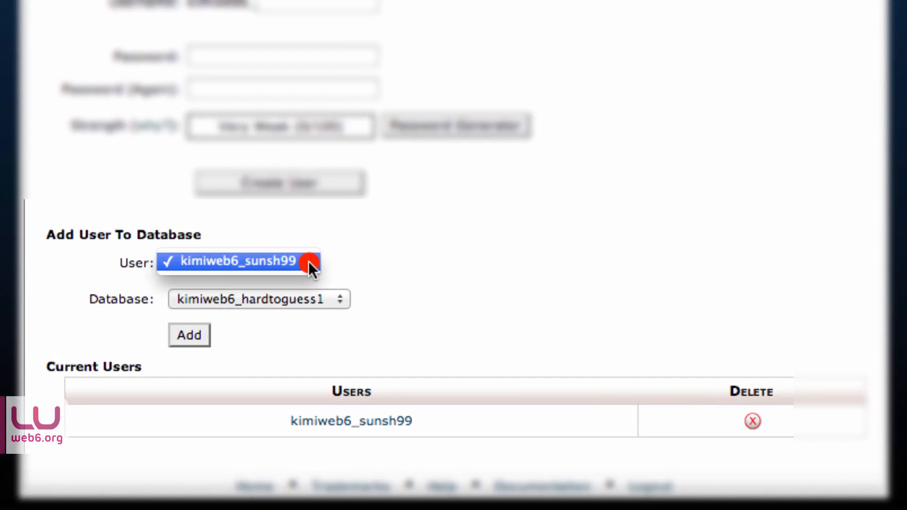
click(368, 271)
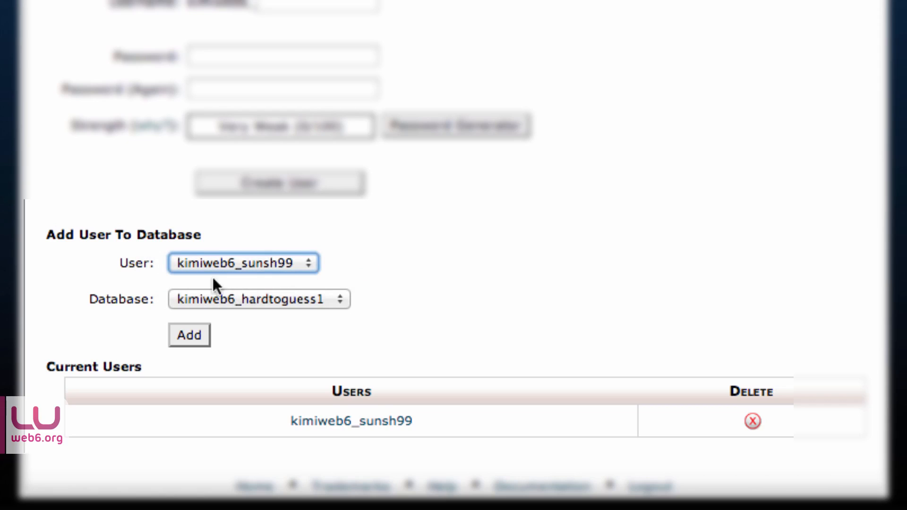
click(342, 300)
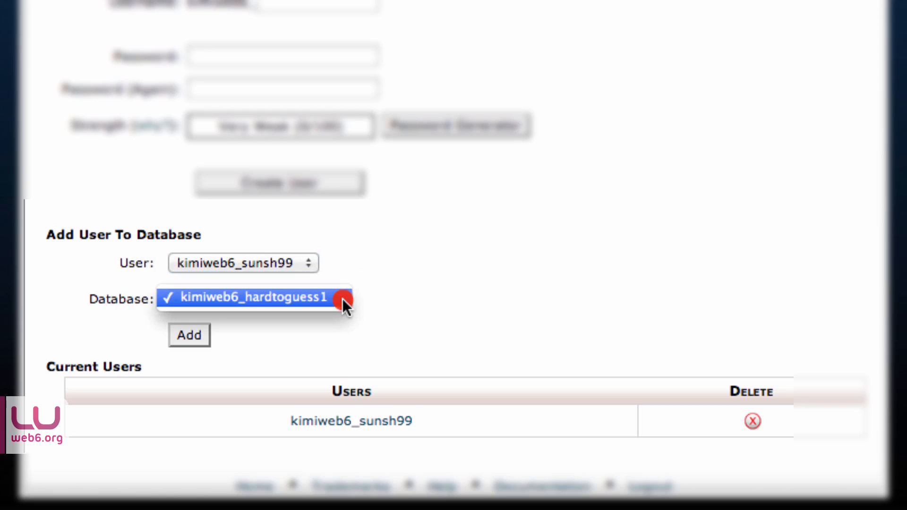
click(388, 301)
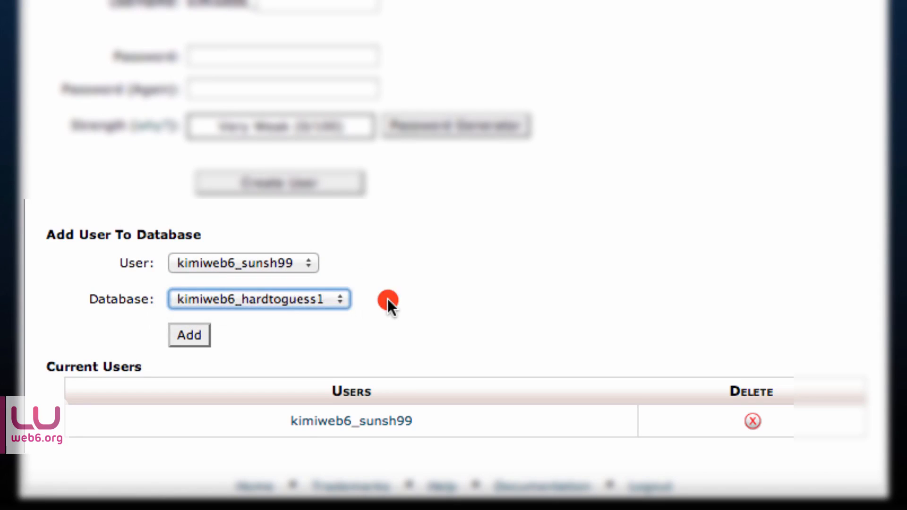
click(184, 335)
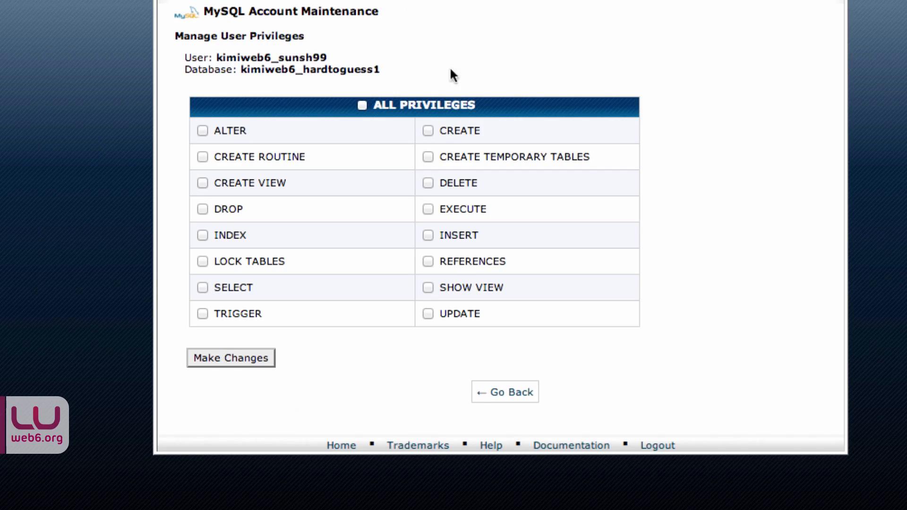
Step: Grant kimiweb6_sunsh99 all privileges, save, and review it under Current Databases
click(363, 106)
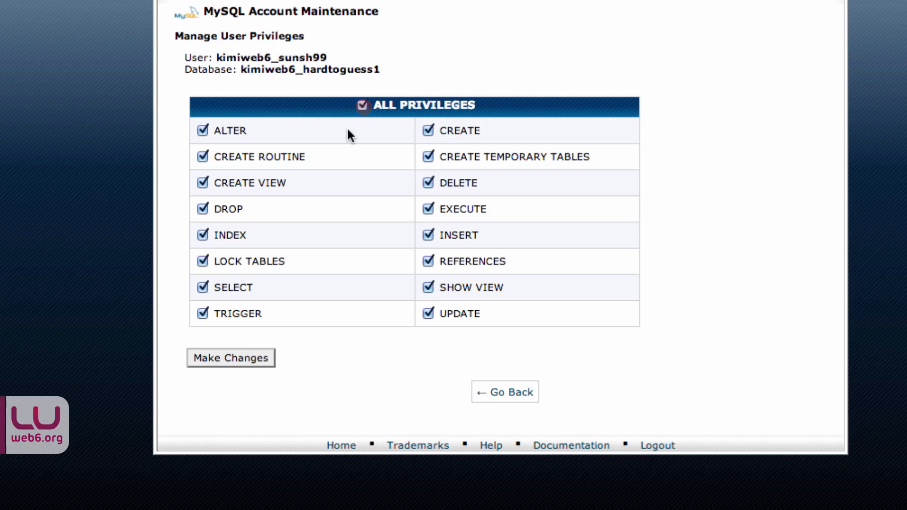
click(221, 358)
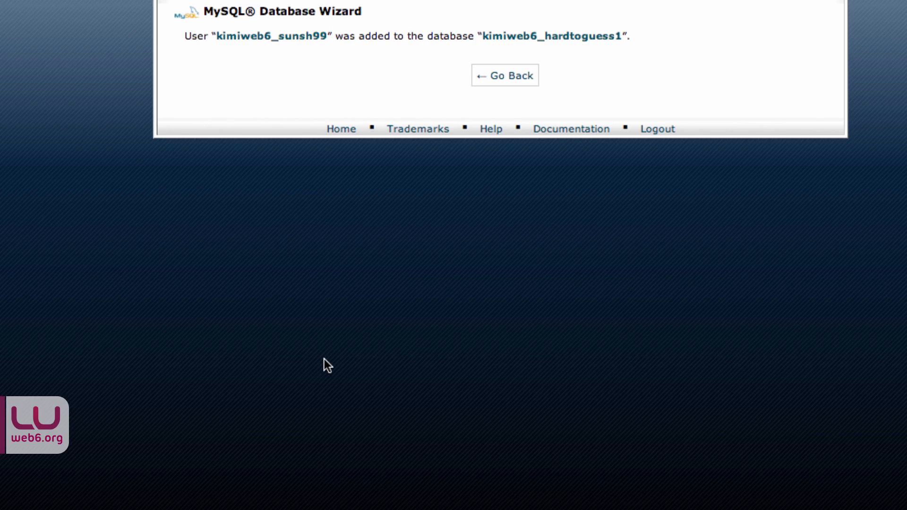
click(514, 75)
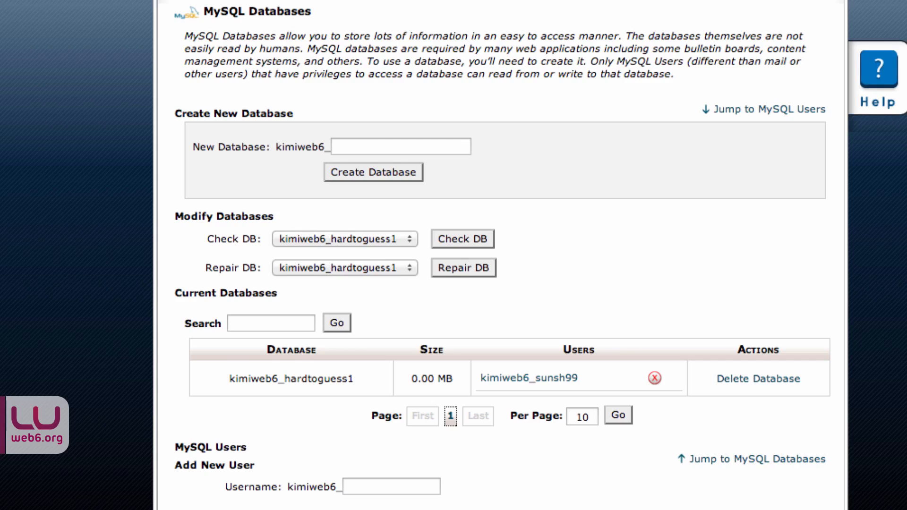
scroll(501, 255, down, 6)
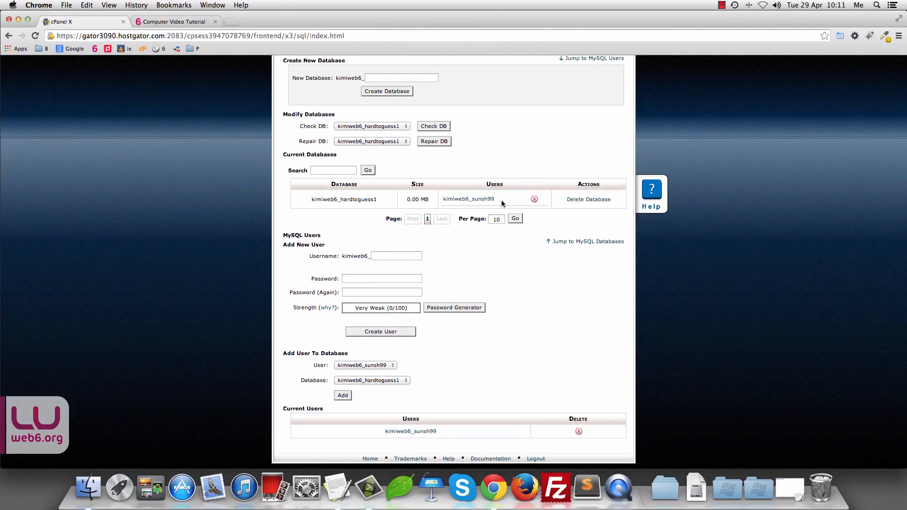
scroll(499, 203, up, 5)
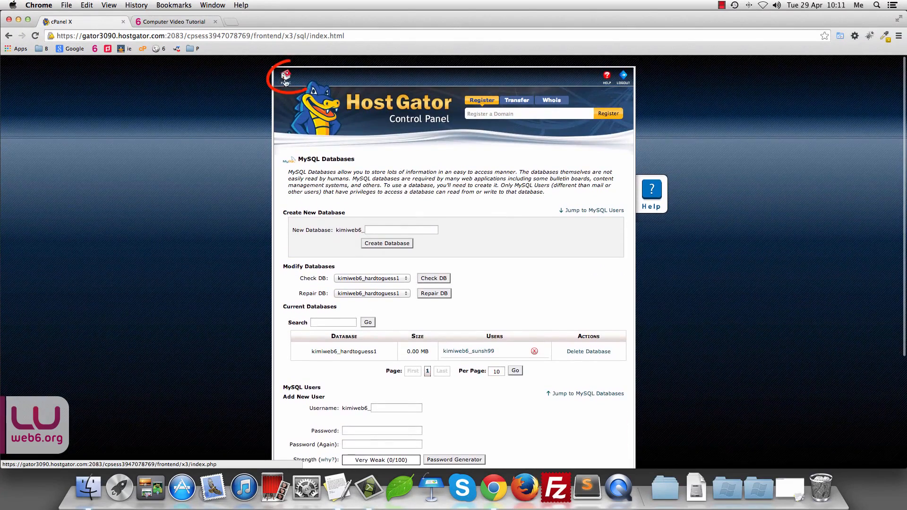
Step: From cPanel Home, launch File Manager at the wphowtosite.com Document Root (public_html)
click(281, 82)
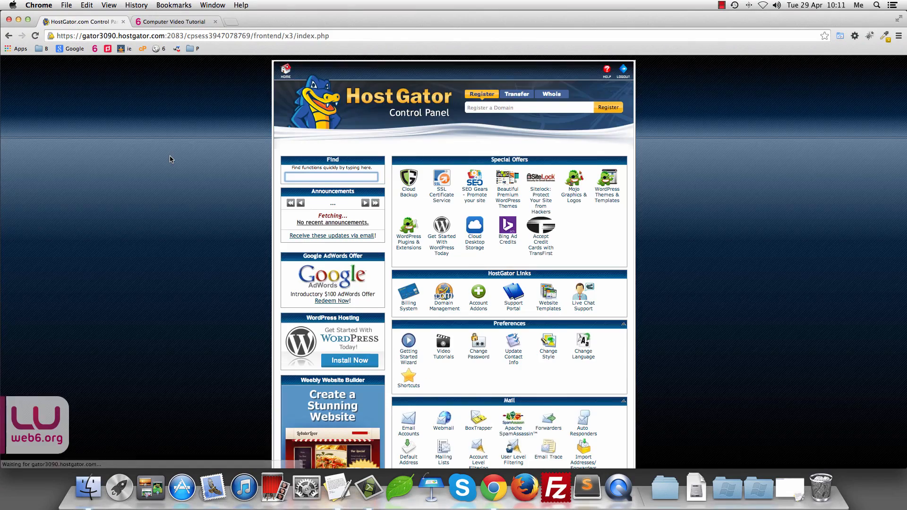
scroll(779, 249, down, 4)
scroll(837, 248, down, 8)
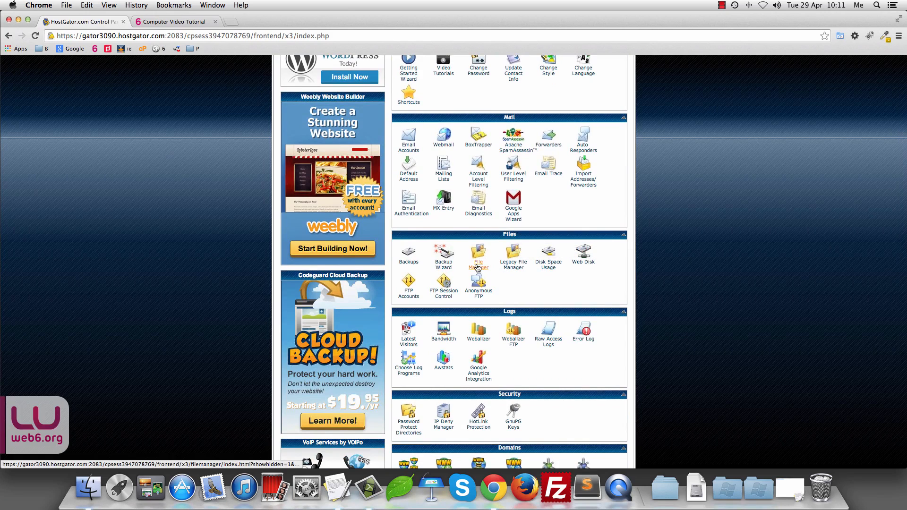
click(477, 267)
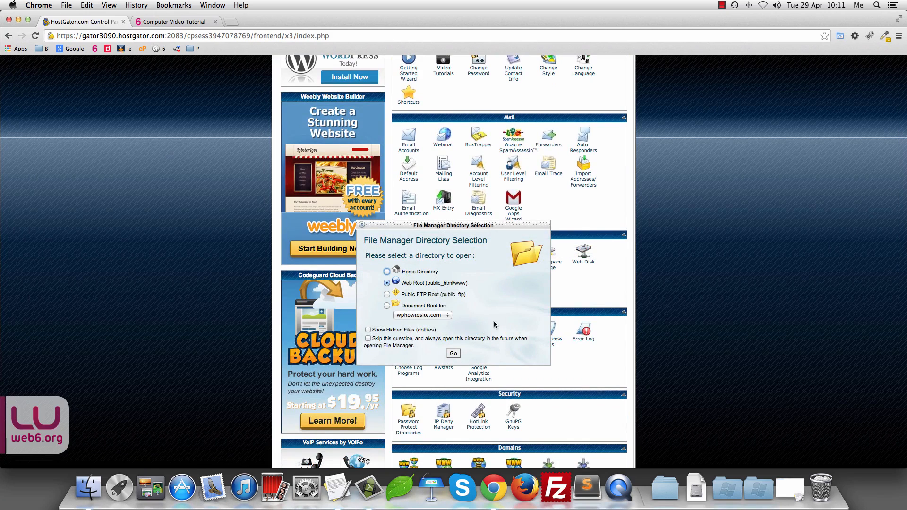
click(387, 306)
click(449, 315)
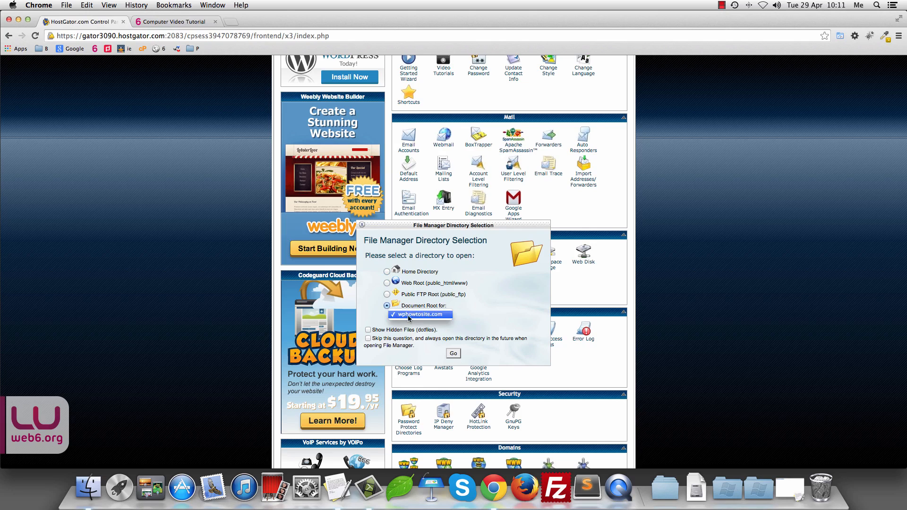
click(473, 316)
click(453, 354)
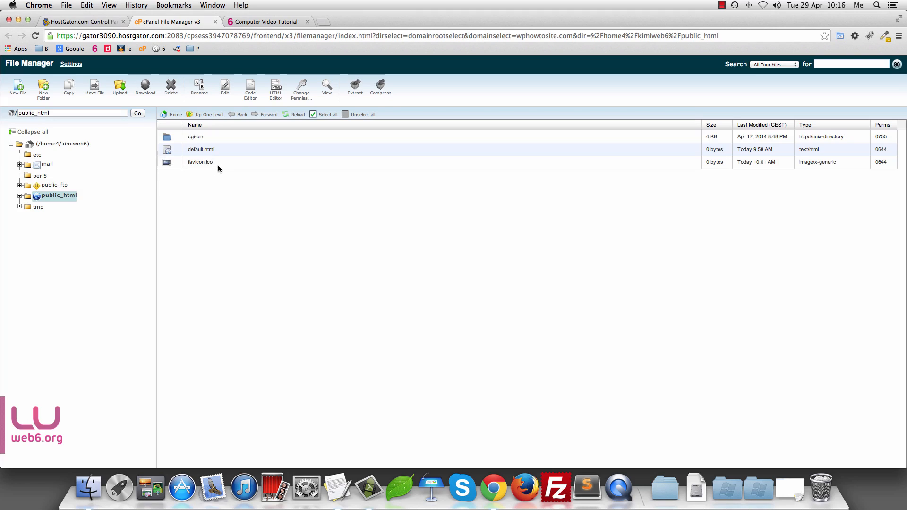
Step: Delete favicon.ico and default.html from public_html, leaving only cgi-bin
click(168, 164)
shift+click(171, 150)
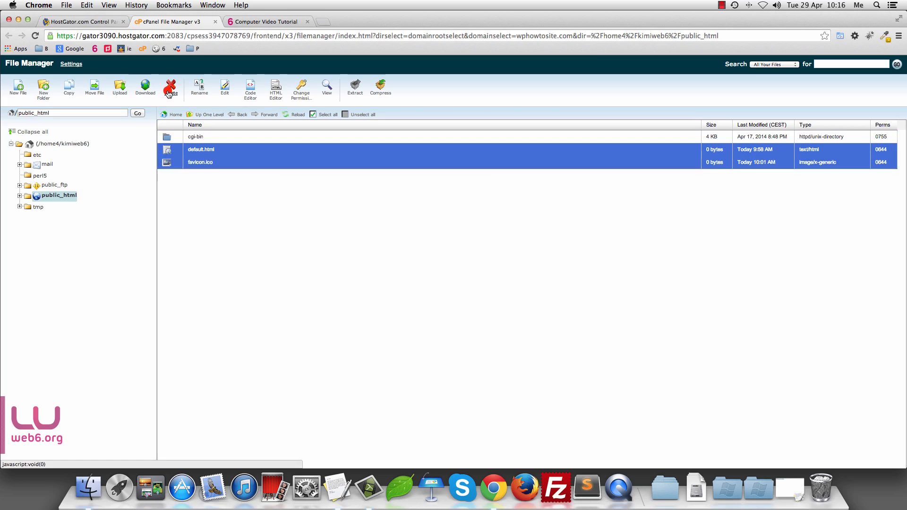
click(169, 93)
click(540, 291)
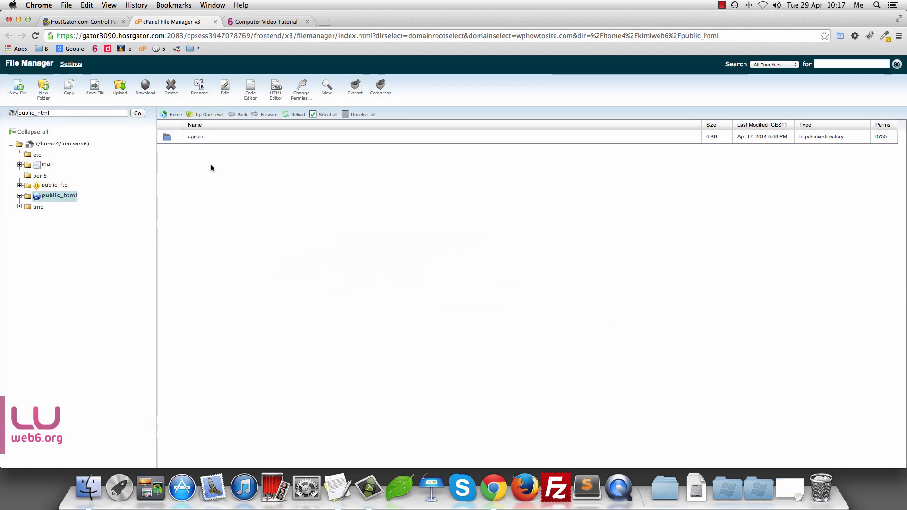
click(321, 22)
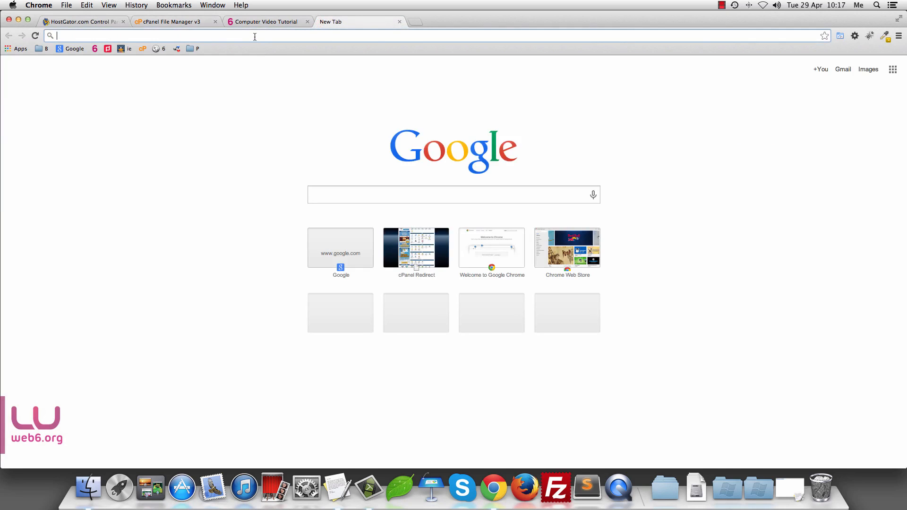
Step: Search 'download wordpress' and download wordpress-3.9.zip from wordpress.org to the Desktop
text(download wo)
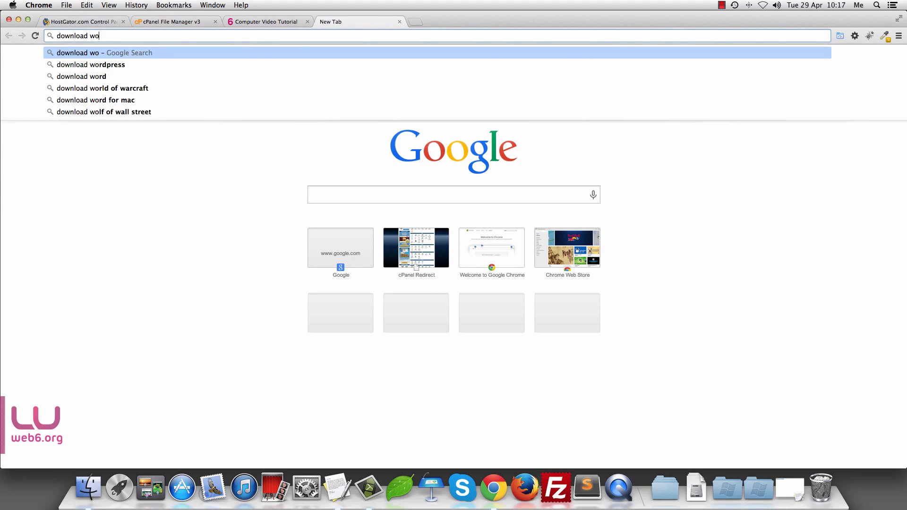
text(rdpress)
key(Return)
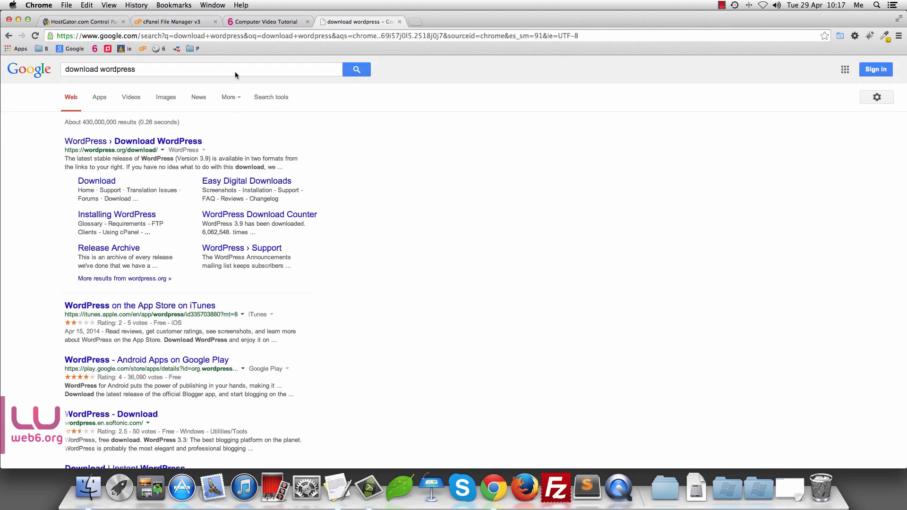
click(140, 142)
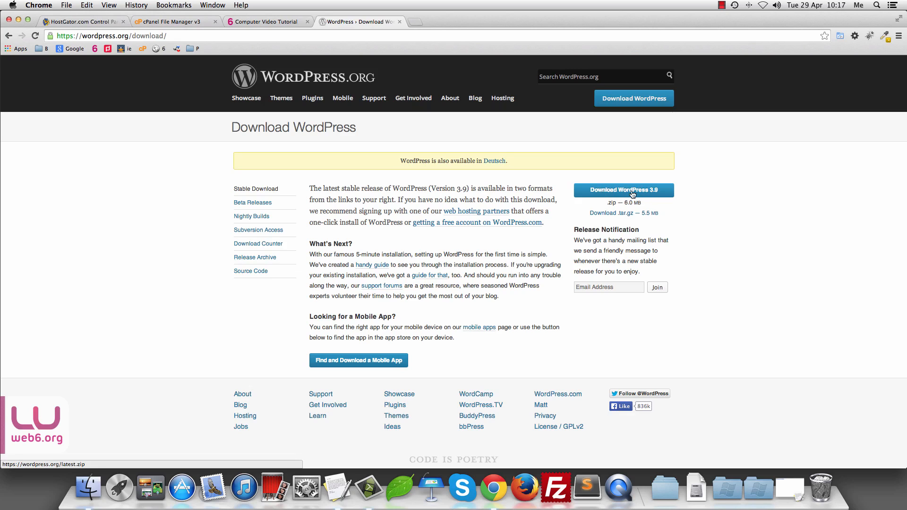
click(632, 191)
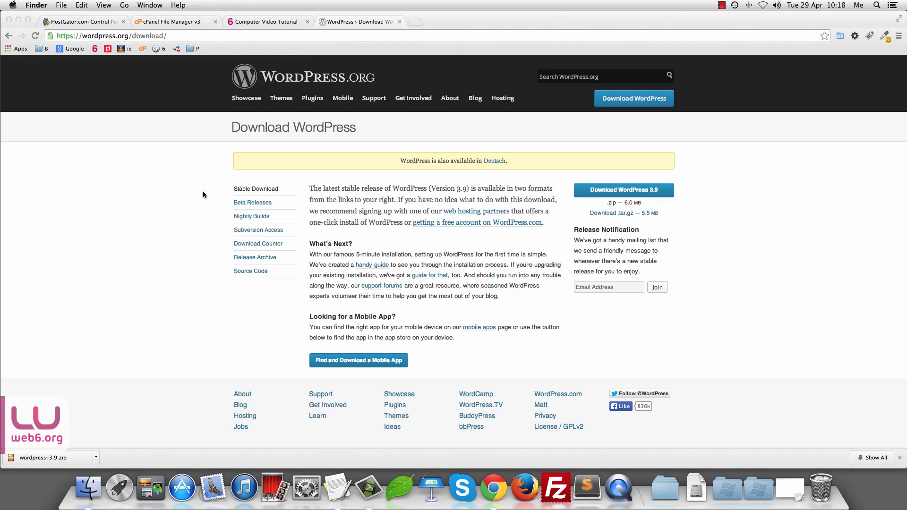
scroll(114, 418, up, 1)
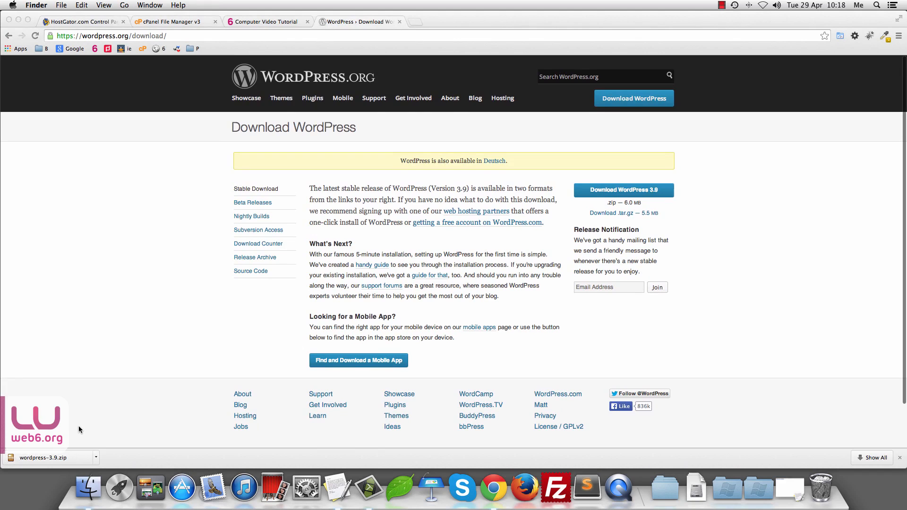
click(88, 487)
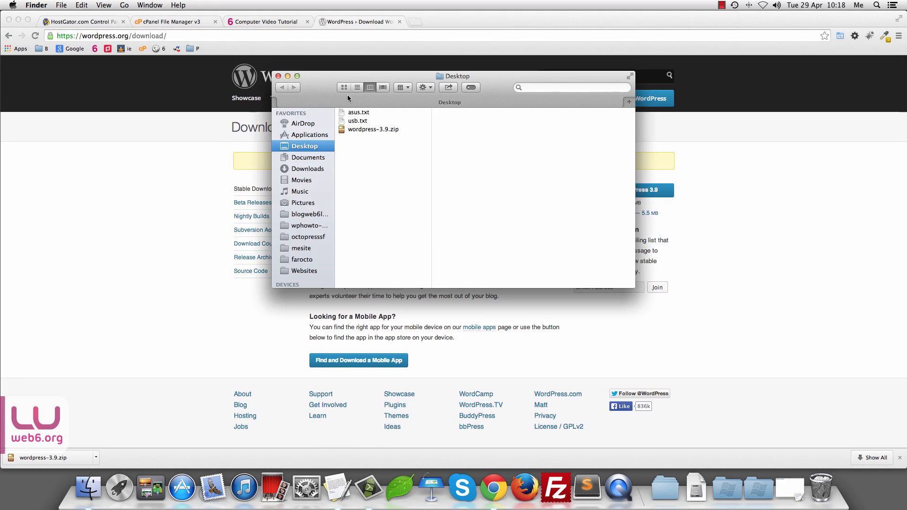
click(196, 22)
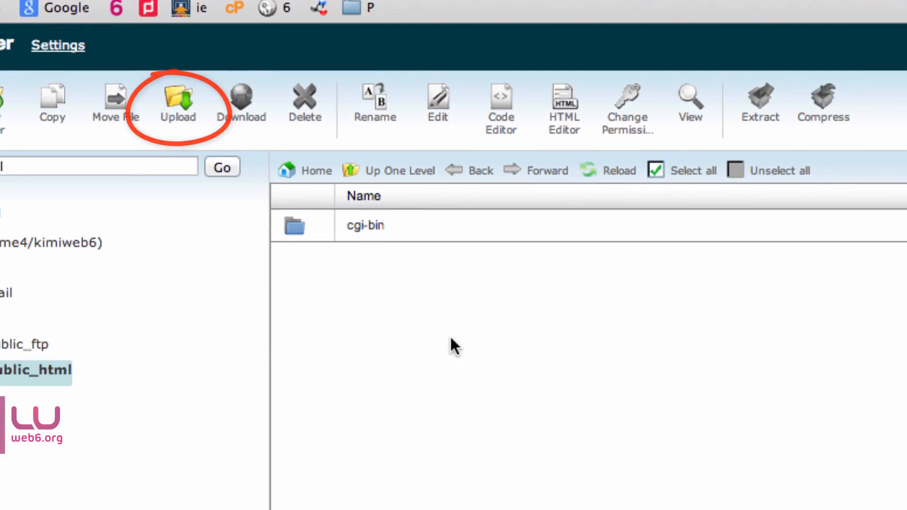
Step: Upload wordpress-3.9.zip from the Desktop into public_html and select the archive
click(171, 119)
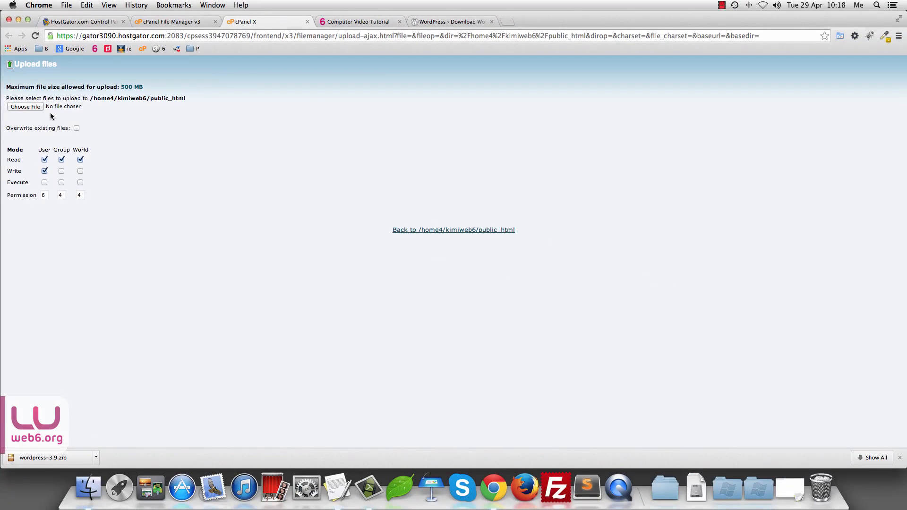
click(37, 107)
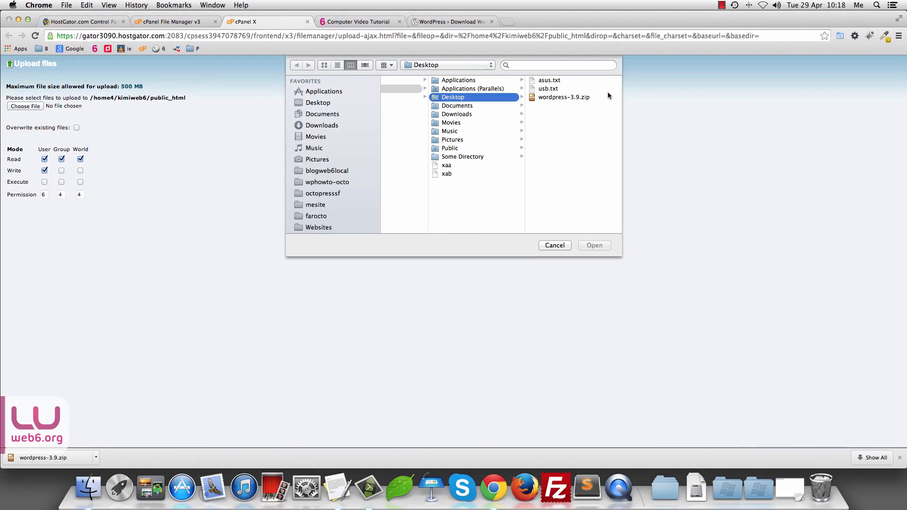
click(558, 98)
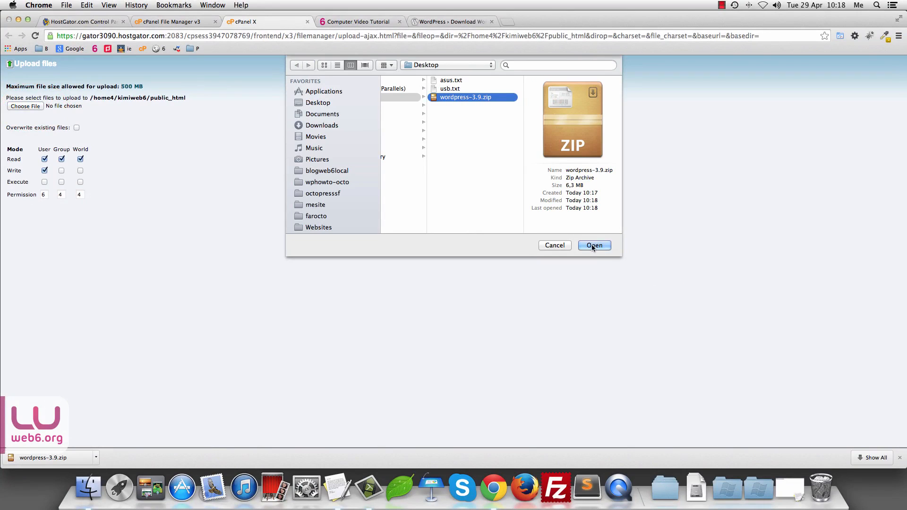
click(594, 245)
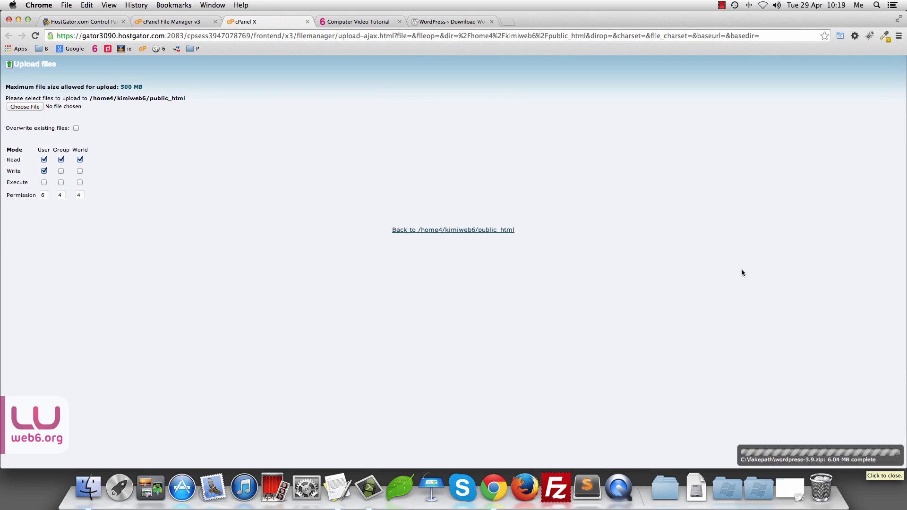
click(485, 234)
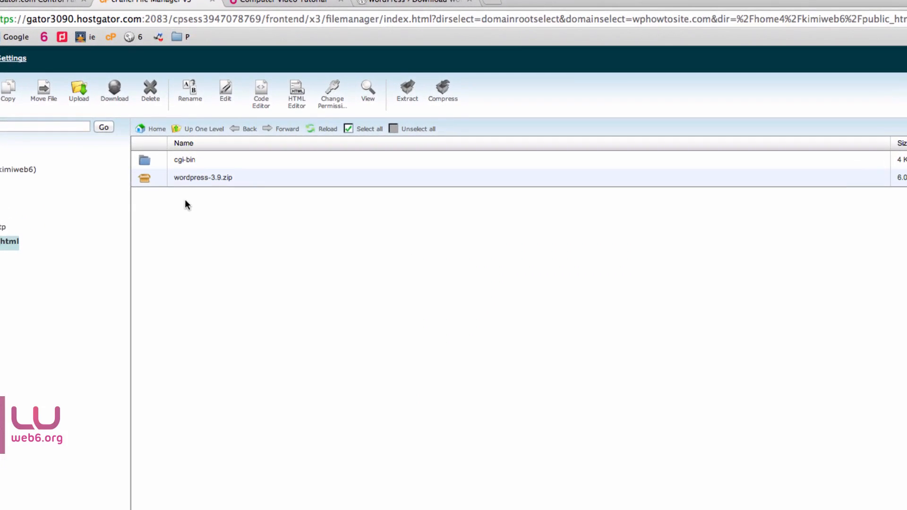
click(144, 178)
Step: Extract wordpress-3.9.zip into /public_html
click(408, 91)
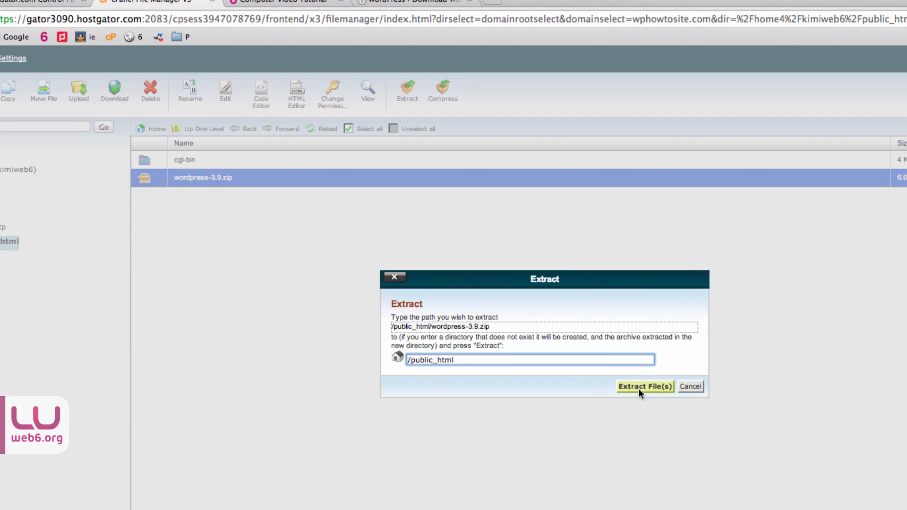
click(639, 388)
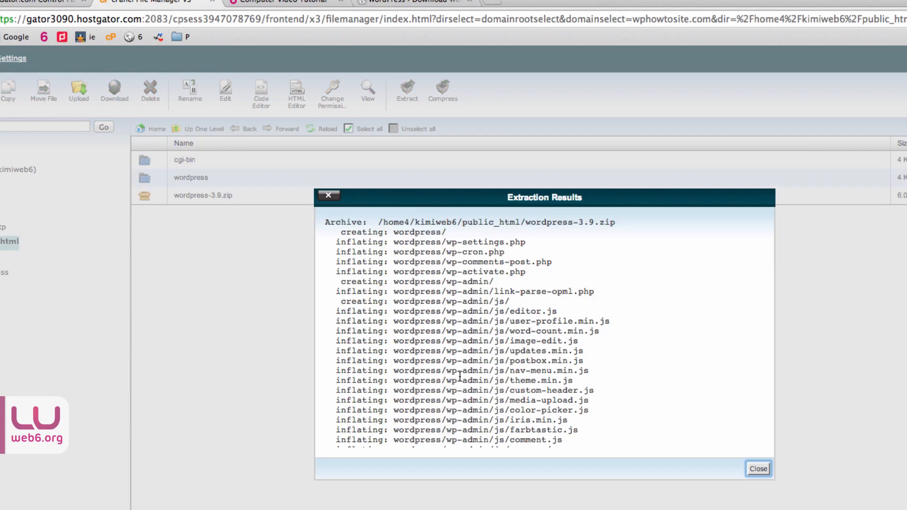
click(759, 468)
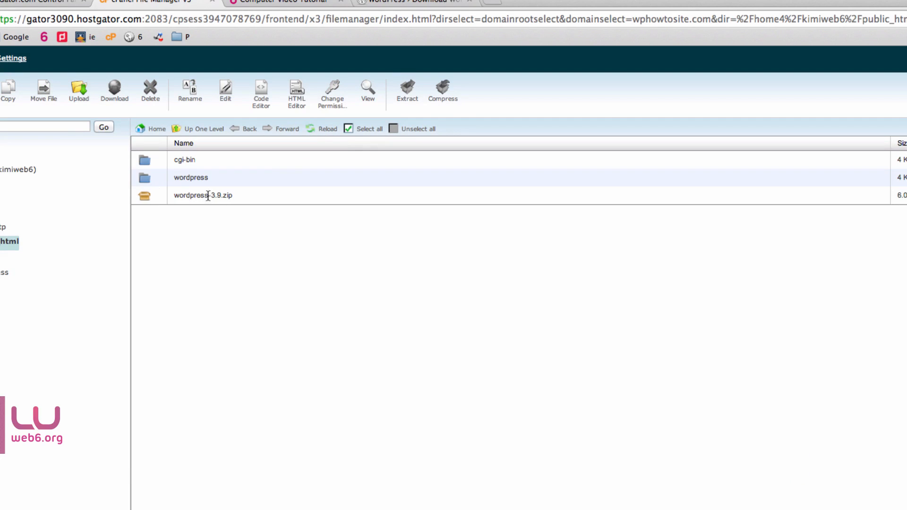
Step: Delete the leftover wordpress-3.9.zip archive, keeping the new wordpress folder
click(141, 198)
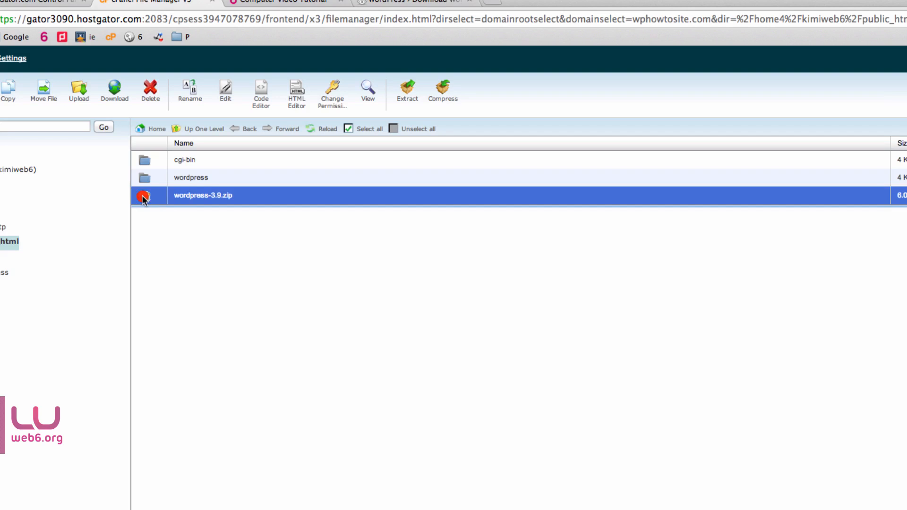
click(148, 101)
click(630, 370)
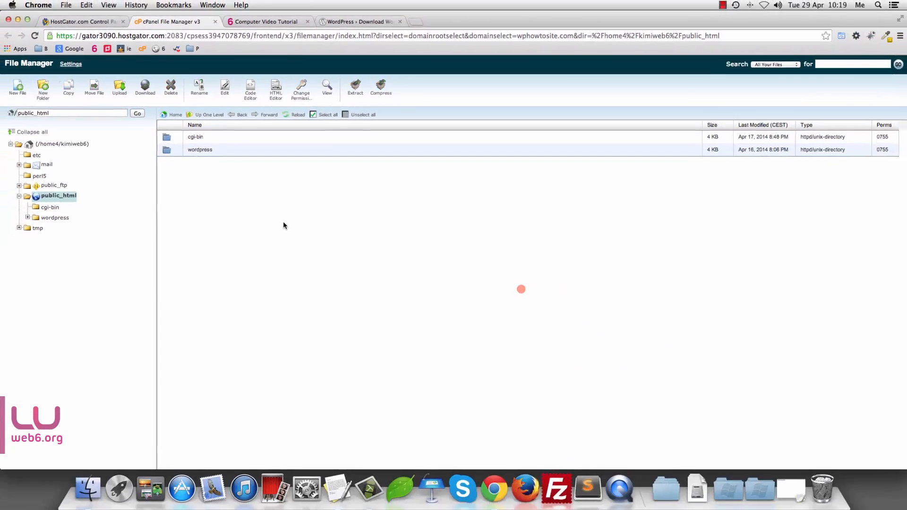
click(181, 151)
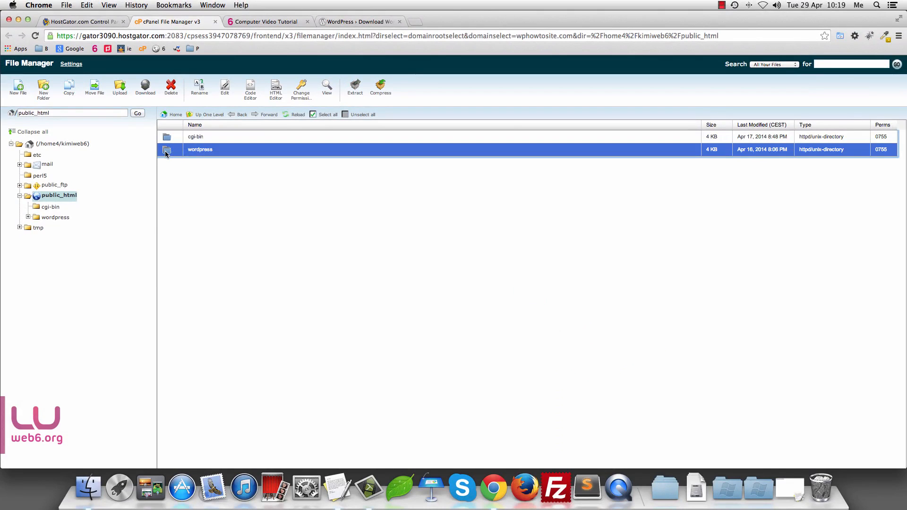
Step: Move all files from the wordpress folder up into /public_html/
double_click(166, 151)
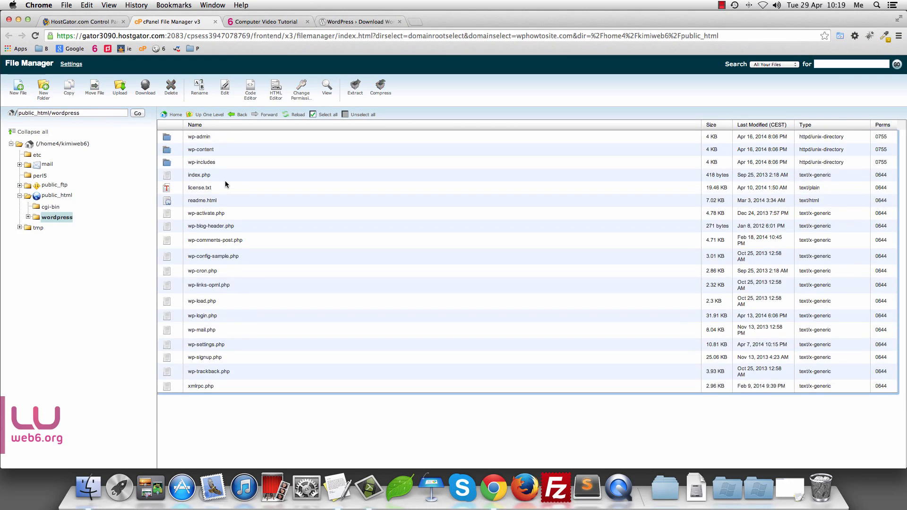
click(310, 118)
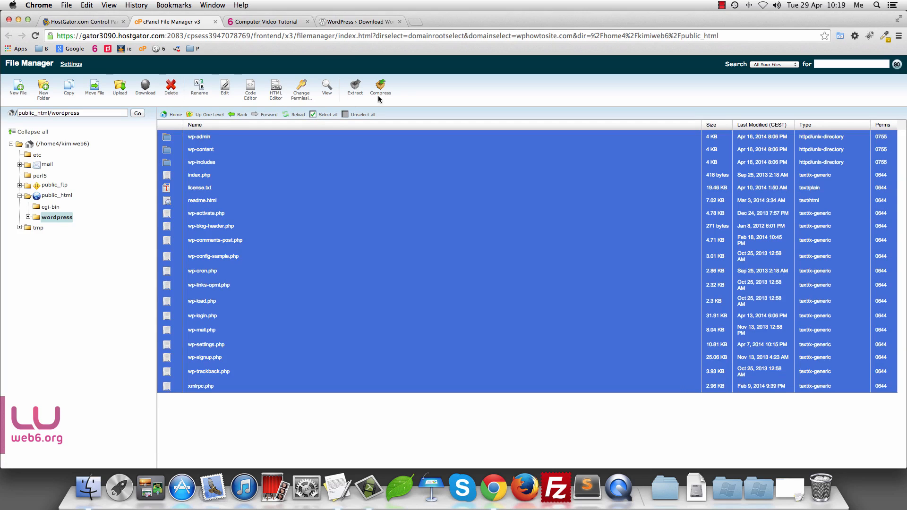
click(91, 96)
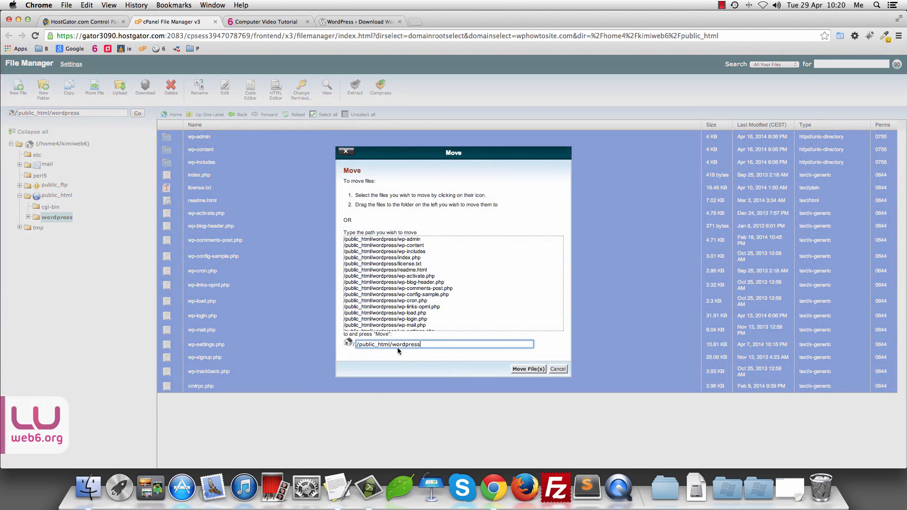
drag(392, 345, 421, 345)
key(BackSpace)
click(529, 369)
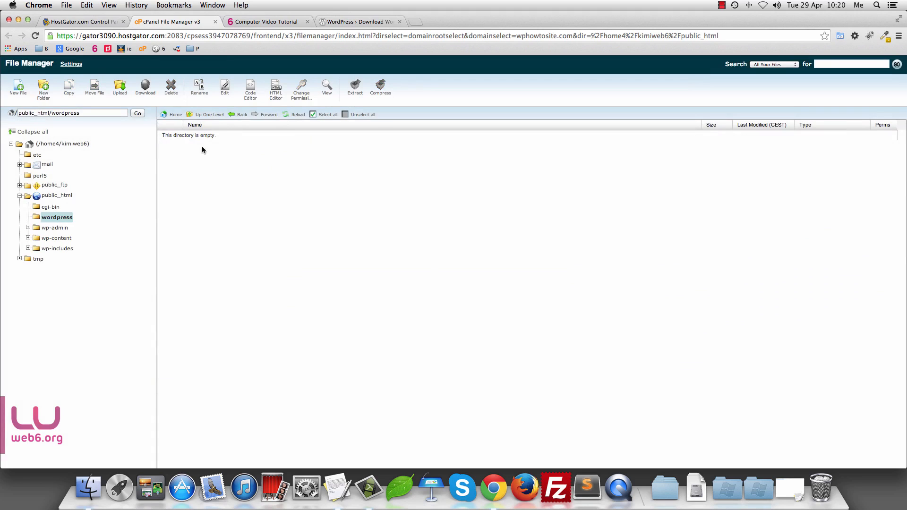
Step: Delete the emptied wordpress folder from public_html
click(205, 115)
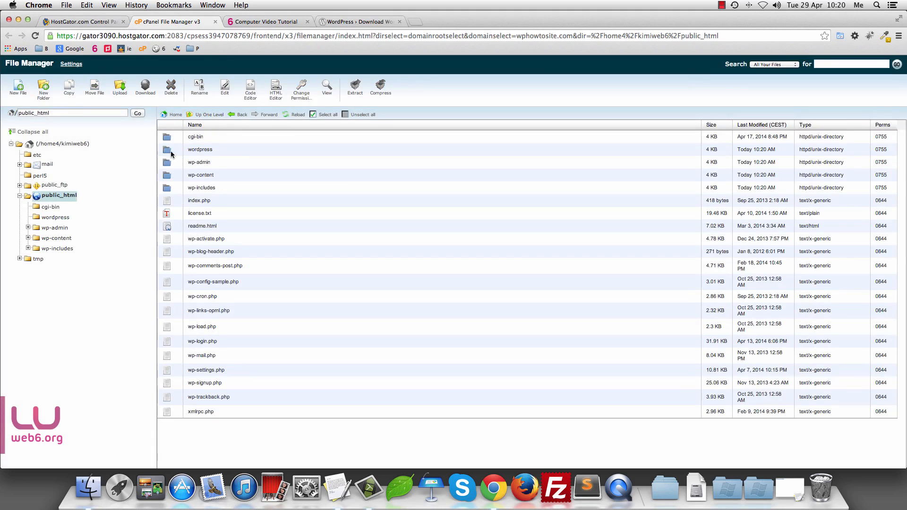
click(172, 150)
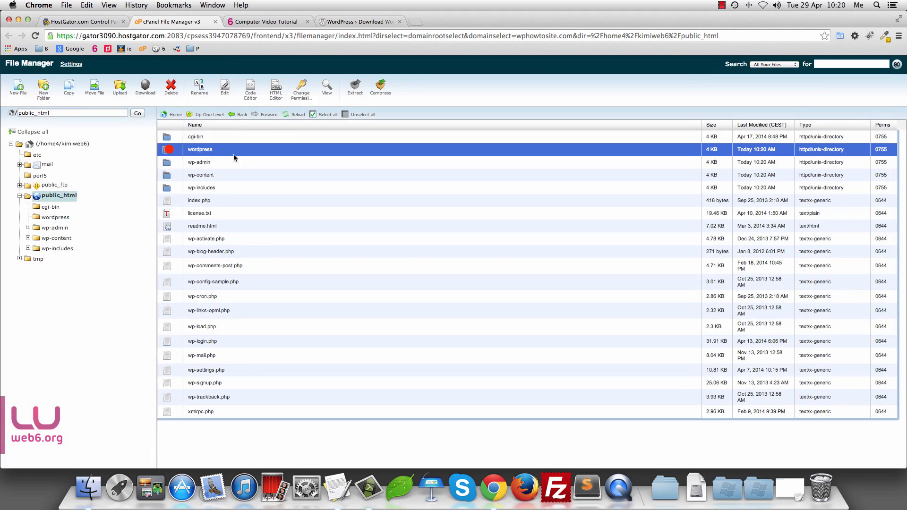
click(170, 87)
click(527, 292)
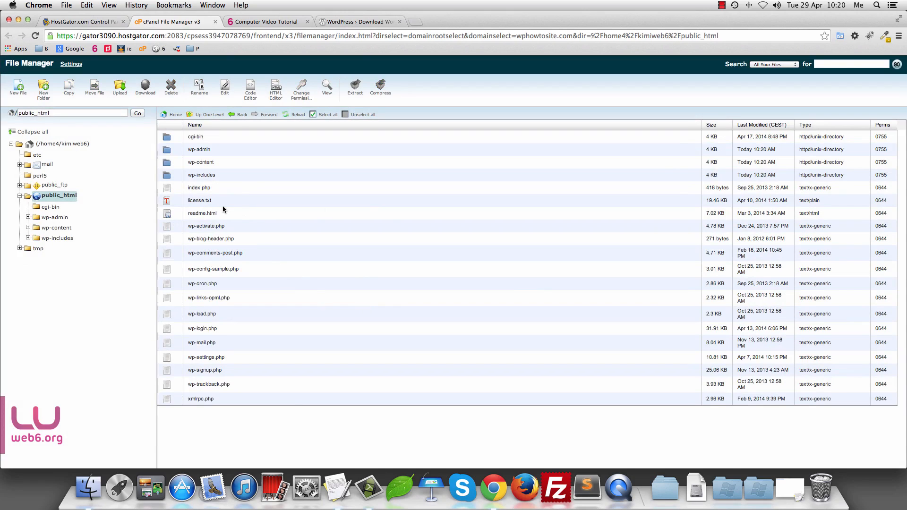
click(415, 22)
Step: View wphowtosite.com/license.txt in the new tab, then return to the public_html listing
text(wphp)
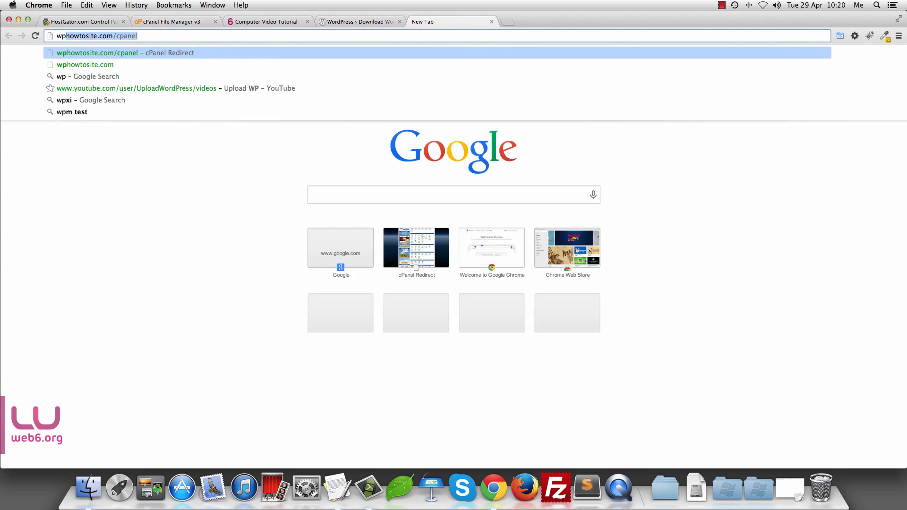
text(owtosite)
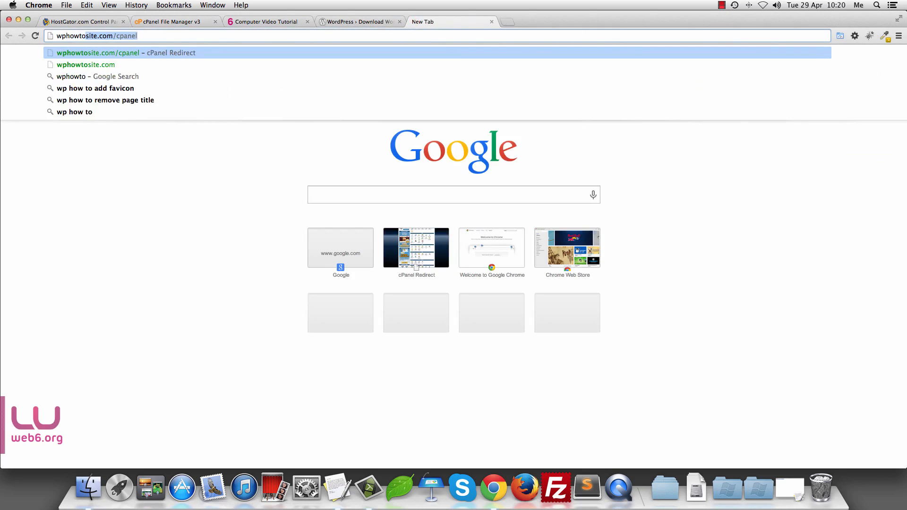
text(.com/te)
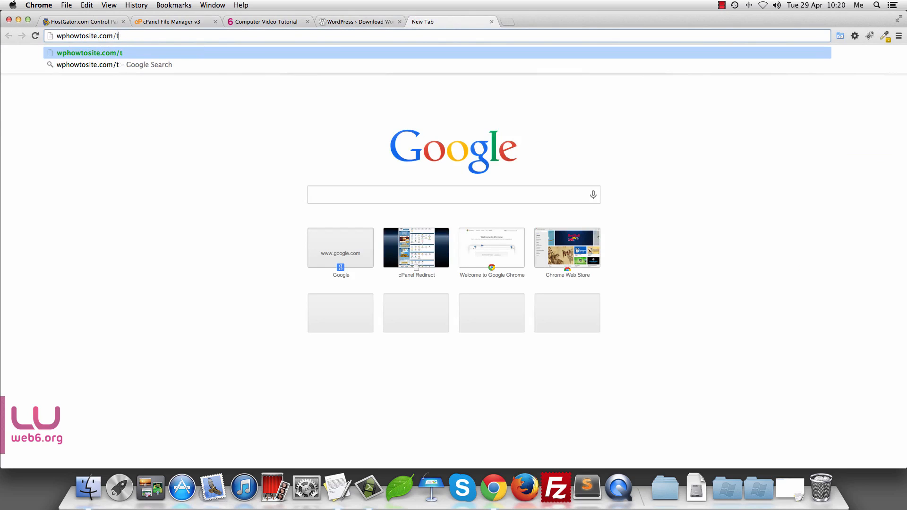
key(BackSpace)
text(license)
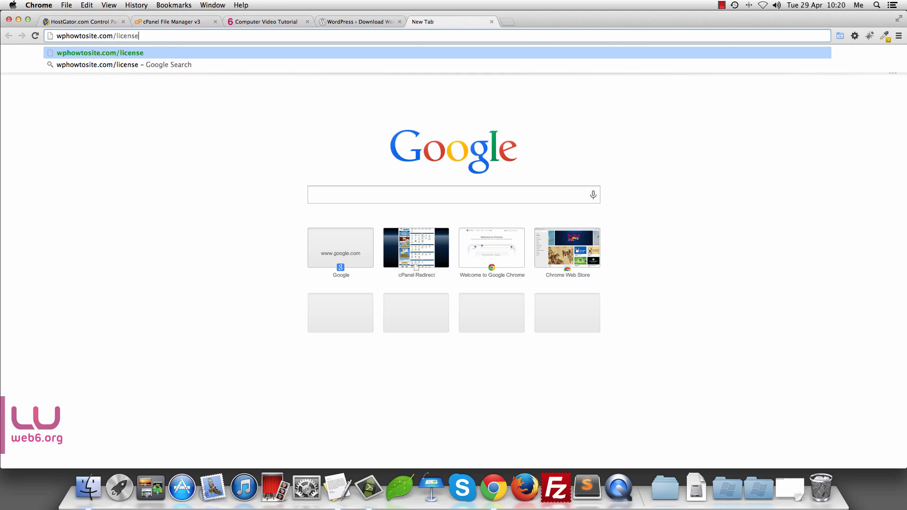
text(.txt)
key(Return)
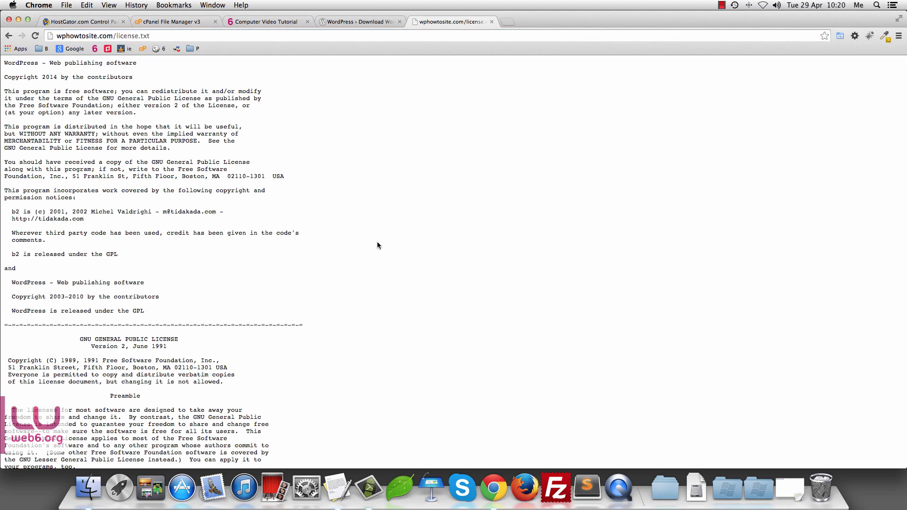
scroll(254, 217, down, 20)
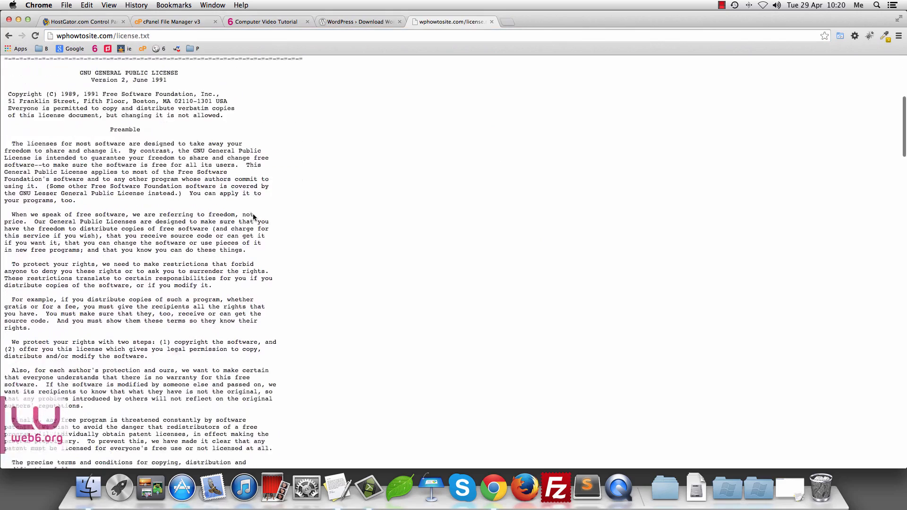
scroll(254, 218, down, 20)
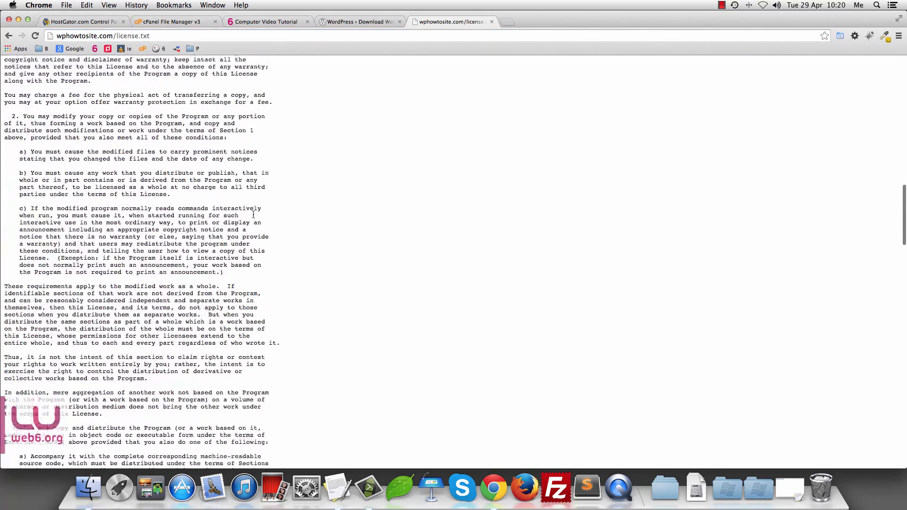
scroll(254, 215, down, 12)
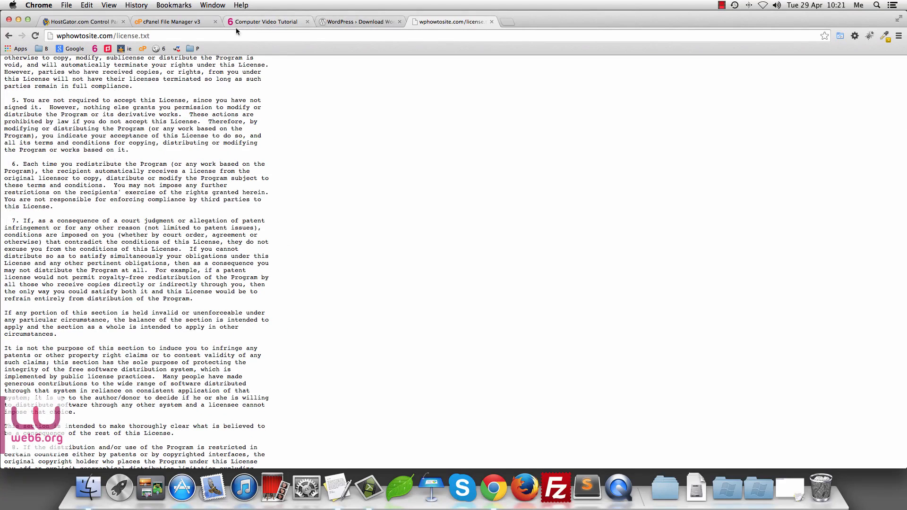
click(173, 22)
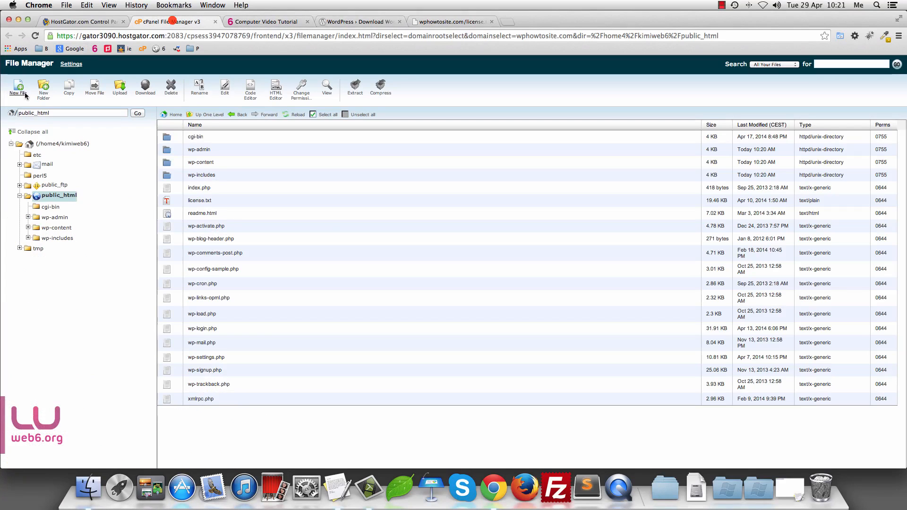
click(188, 213)
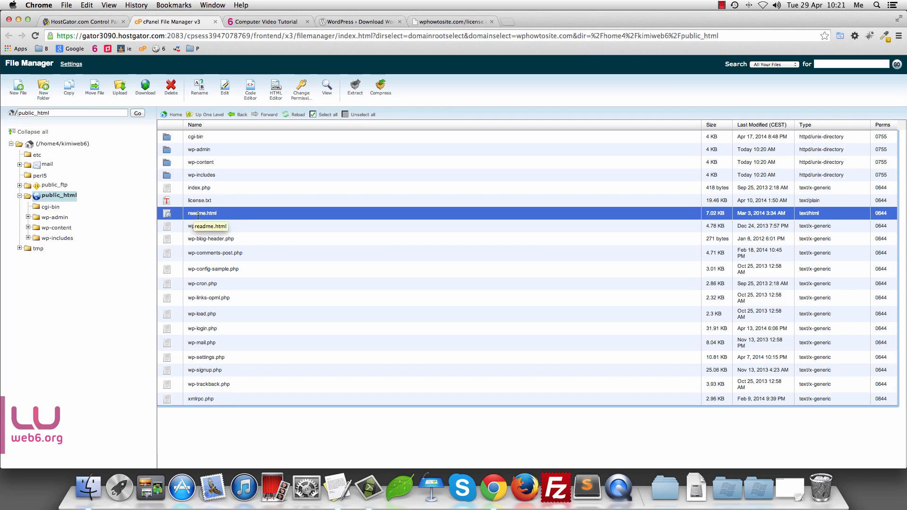
Step: Load wphowtosite.com/readme.html and scroll through the Version 3.9 ReadMe
click(464, 21)
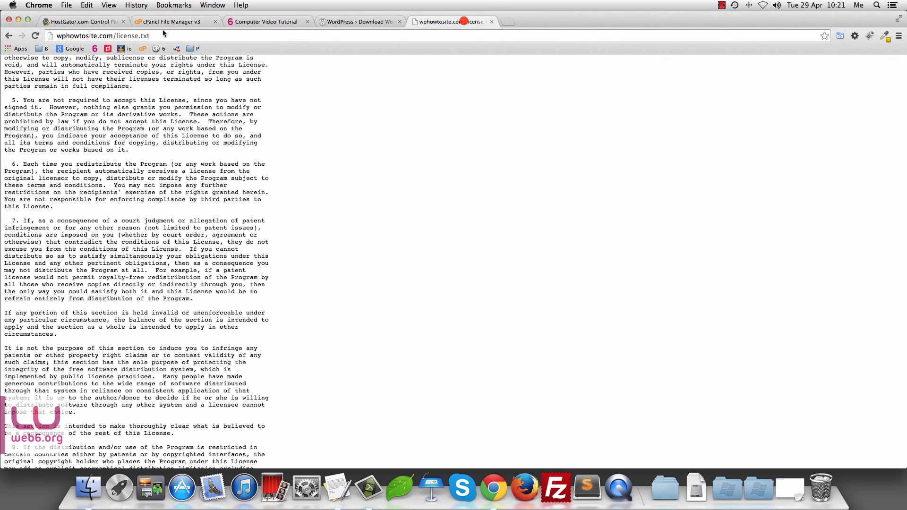
drag(116, 35, 151, 36)
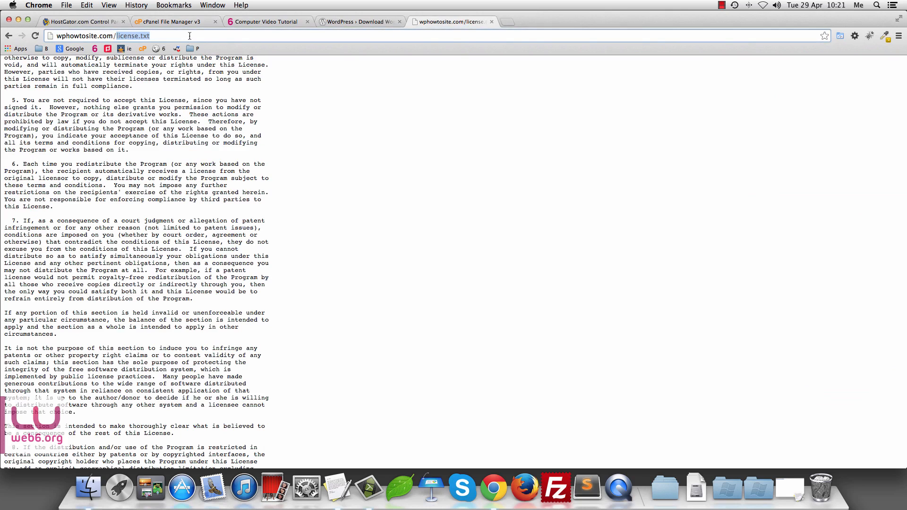
text(readme.)
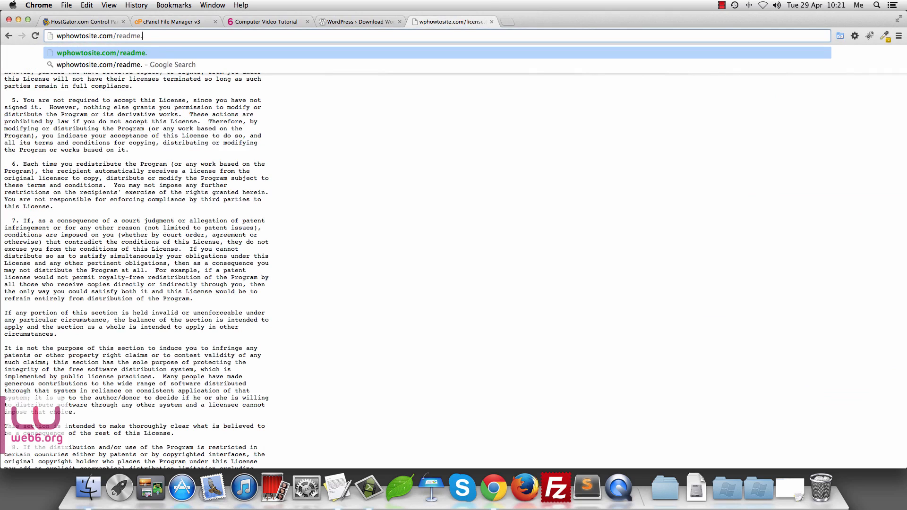
text(html)
key(Return)
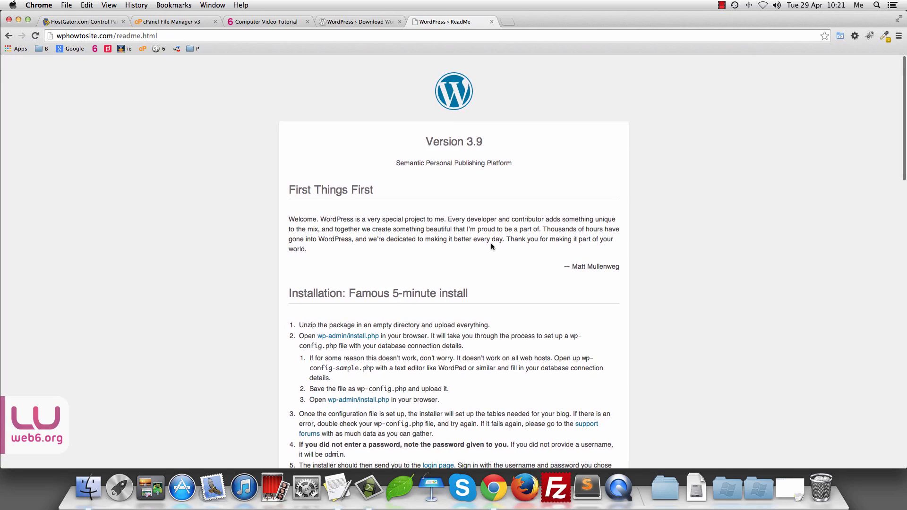
scroll(584, 273, down, 3)
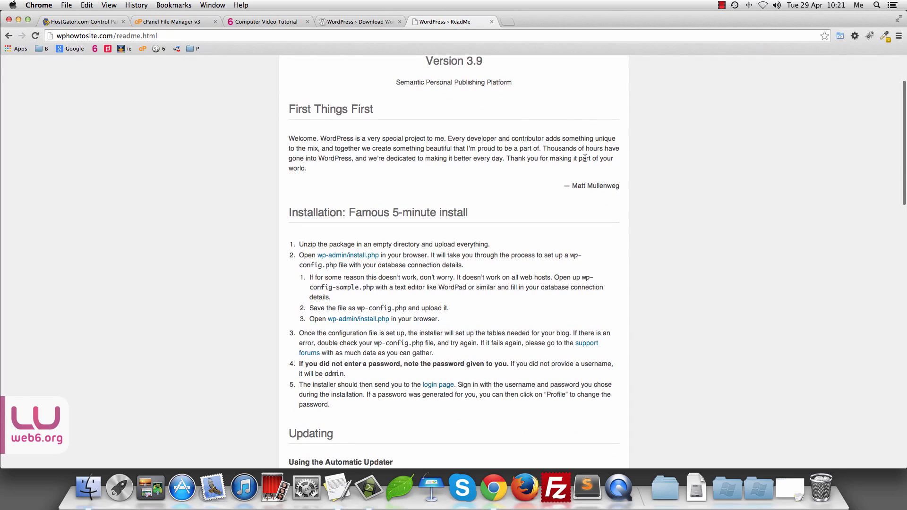
drag(573, 186, 619, 185)
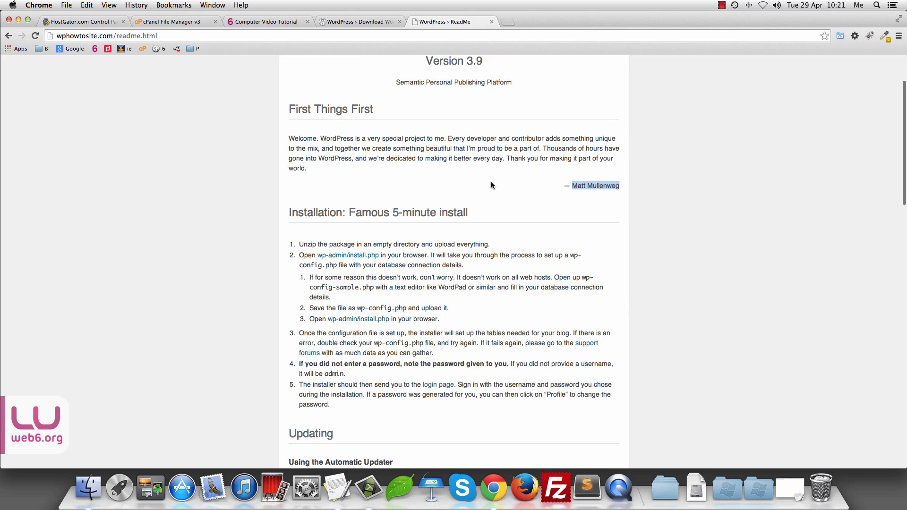
scroll(492, 181, down, 3)
scroll(539, 230, down, 5)
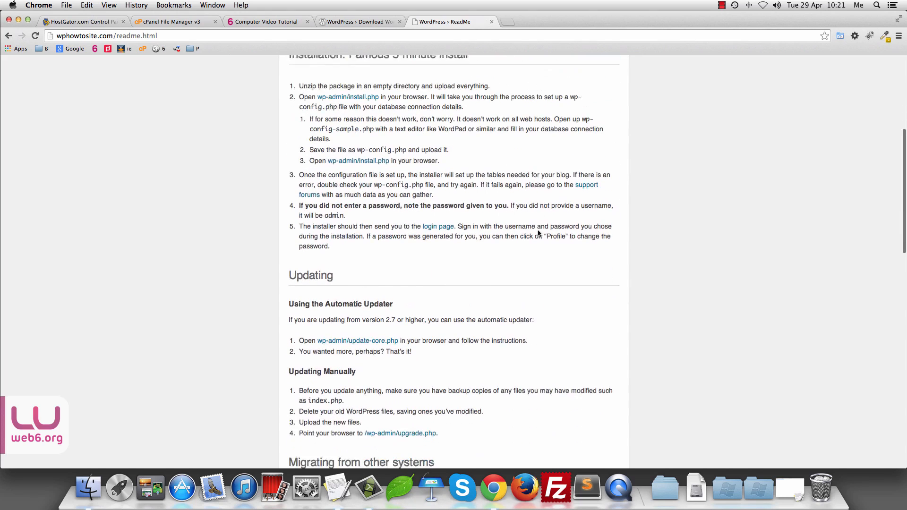
scroll(433, 299, down, 7)
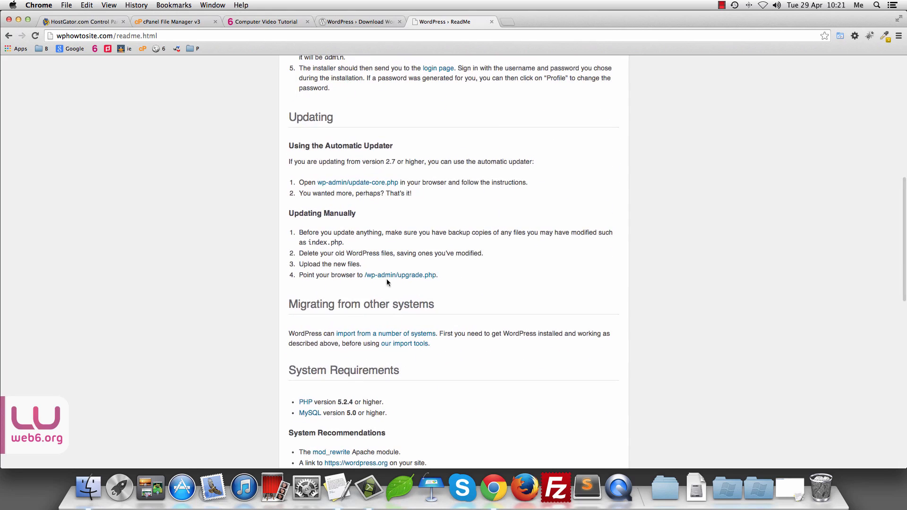
scroll(458, 298, down, 7)
scroll(460, 302, down, 10)
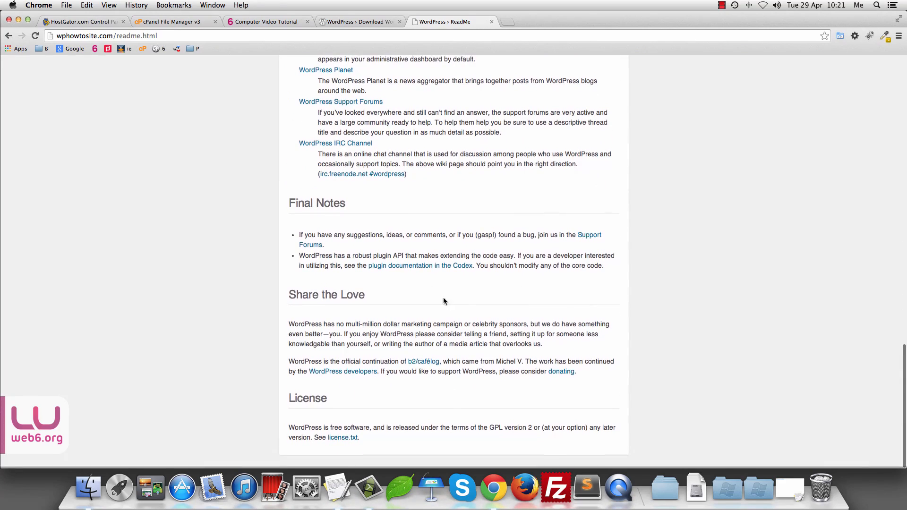
scroll(517, 282, up, 20)
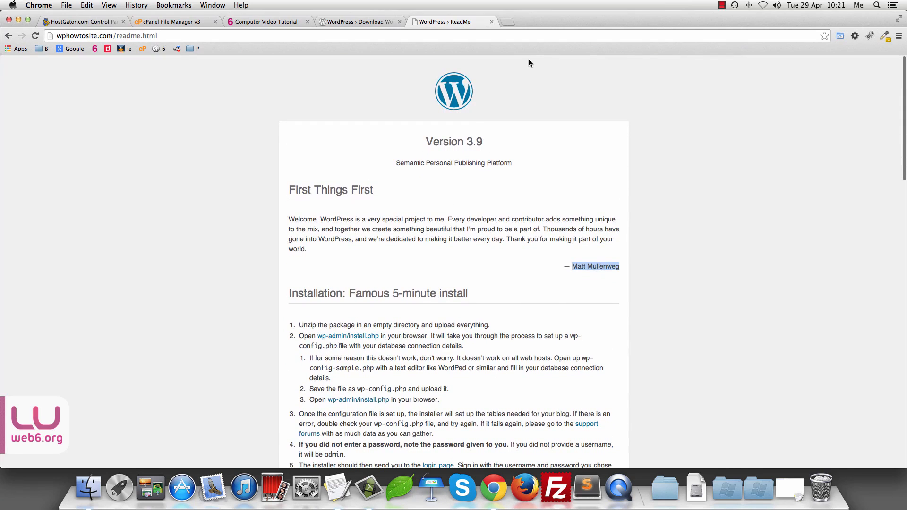
Step: Glance at the file listing, then mark readme.html in the address for removal
click(174, 23)
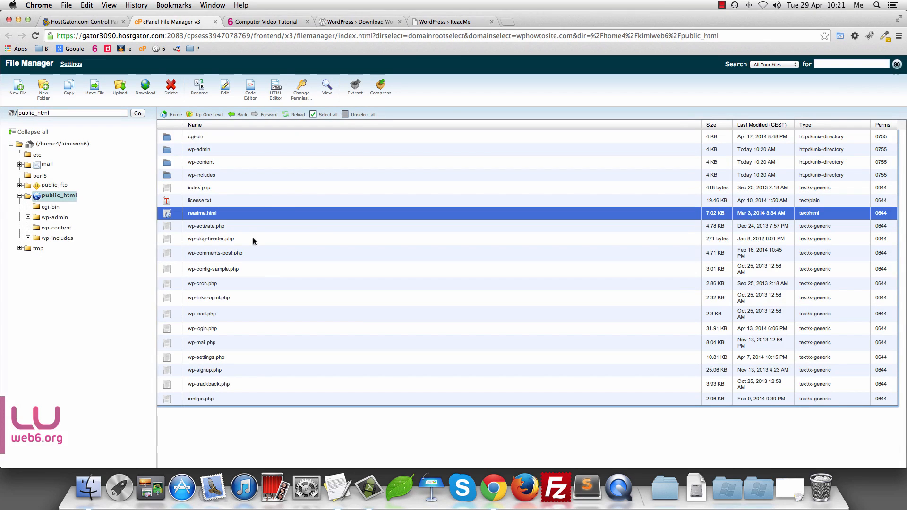
click(444, 20)
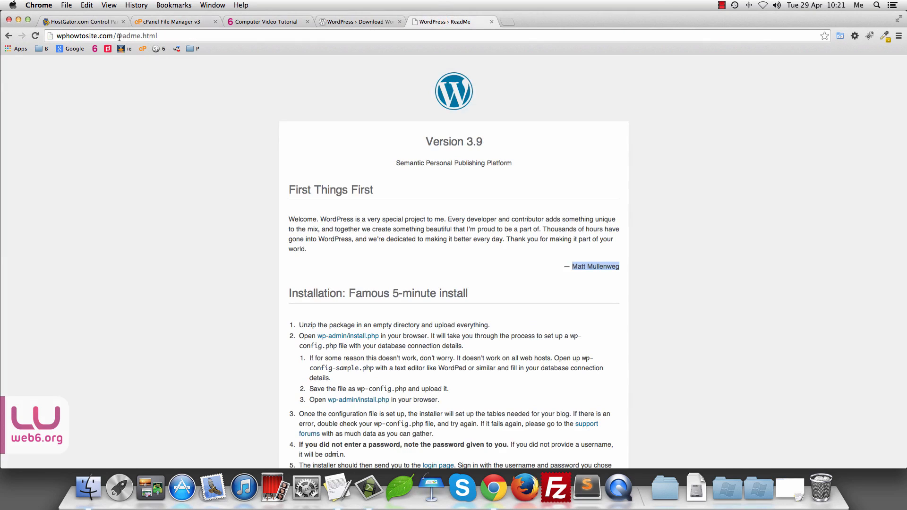
drag(116, 37, 55, 35)
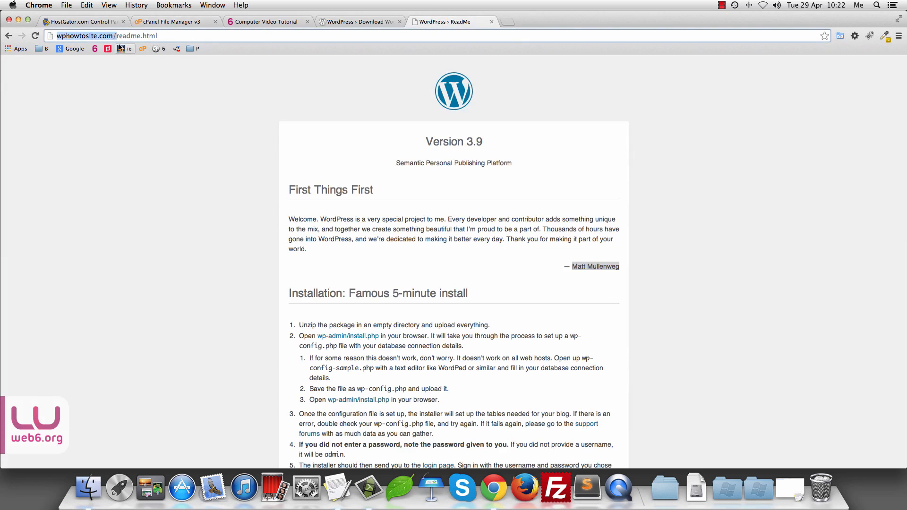
click(117, 37)
drag(116, 37, 201, 35)
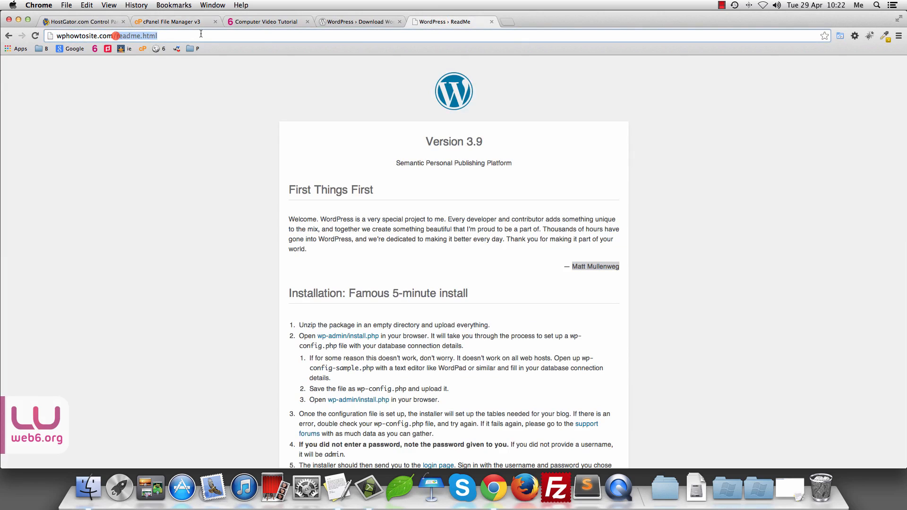
Step: Load wphowtosite.com and start creating wp-config.php to reach the database details form
key(BackSpace)
key(Return)
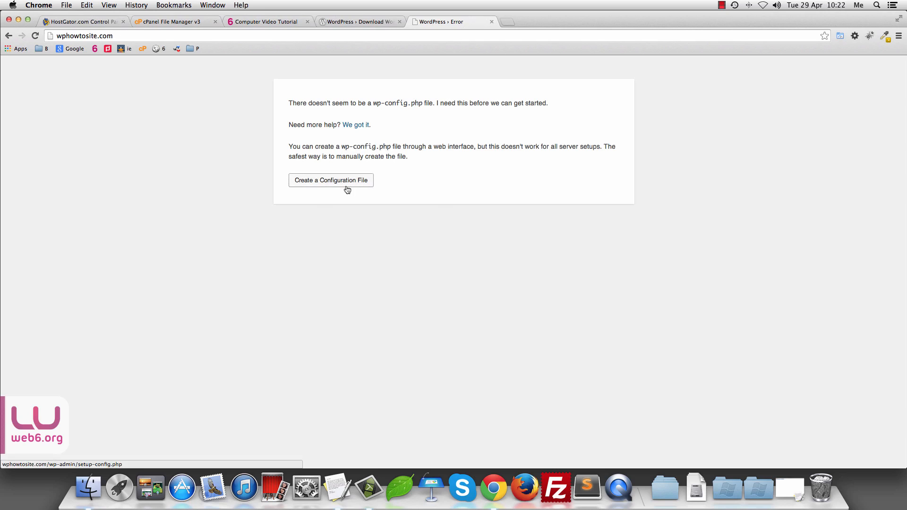
click(312, 182)
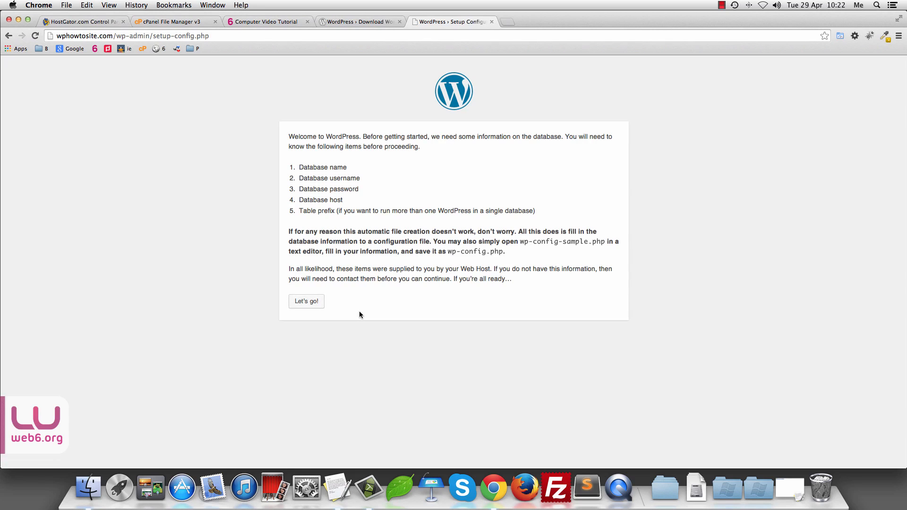
click(304, 303)
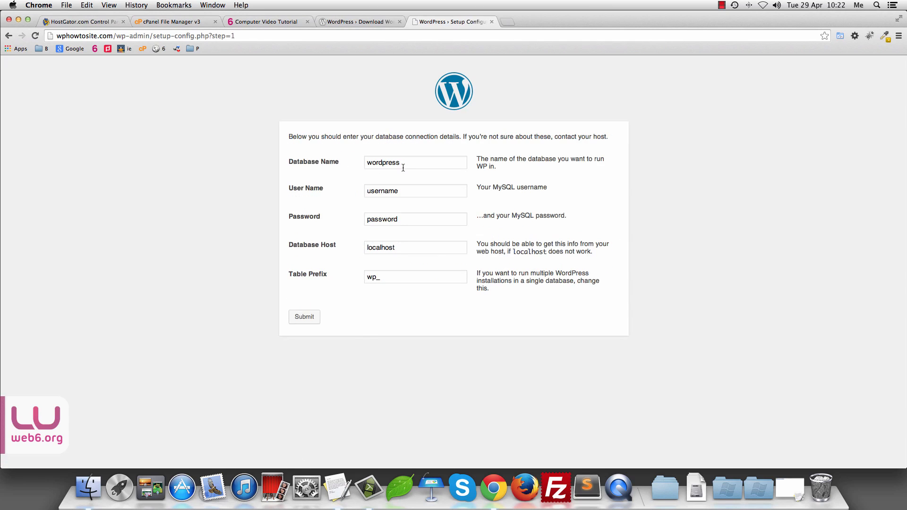
click(90, 20)
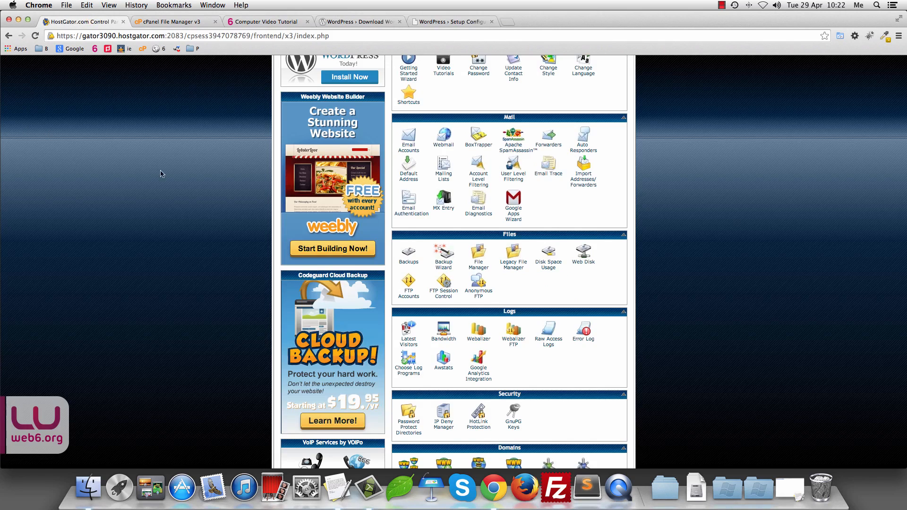
Step: Open MySQL® Databases from the Databases section to see kimiweb6_hardtoguess1
scroll(166, 175, down, 5)
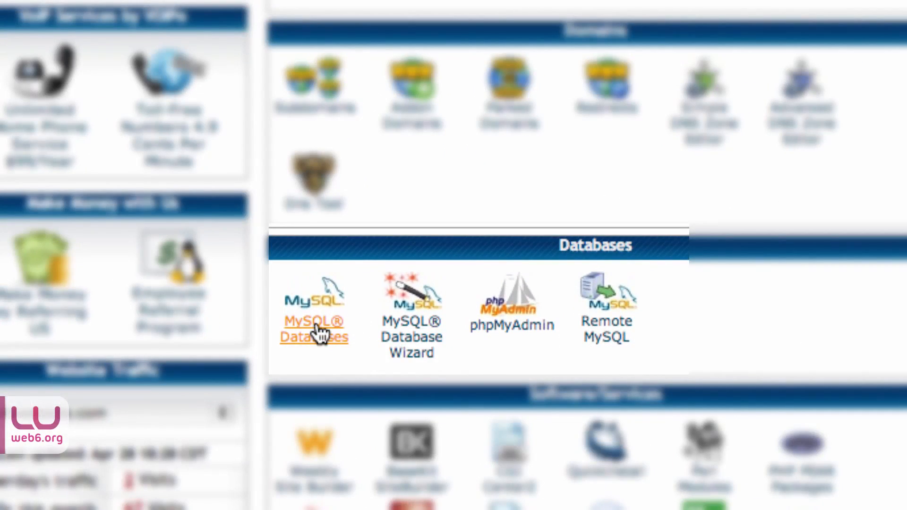
click(317, 331)
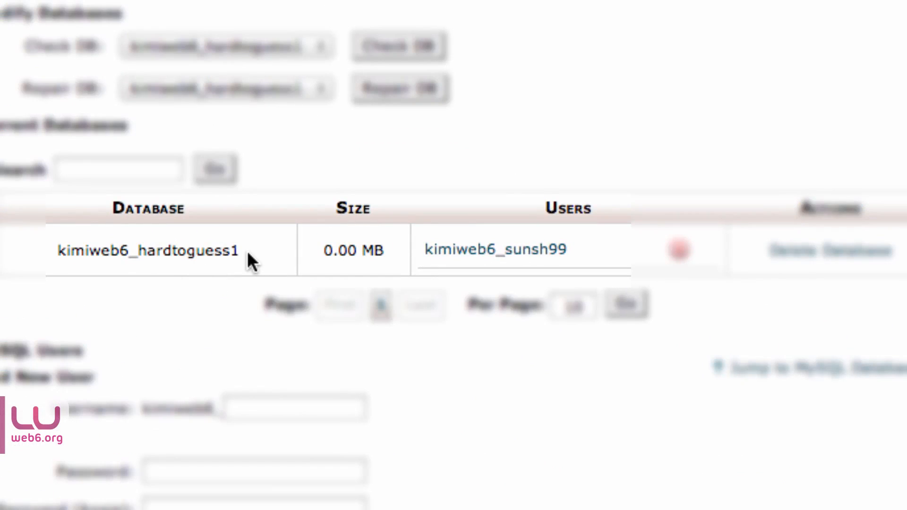
Step: Copy the database name and database user from cPanel into the WordPress setup form
drag(242, 253, 47, 252)
key(super+c)
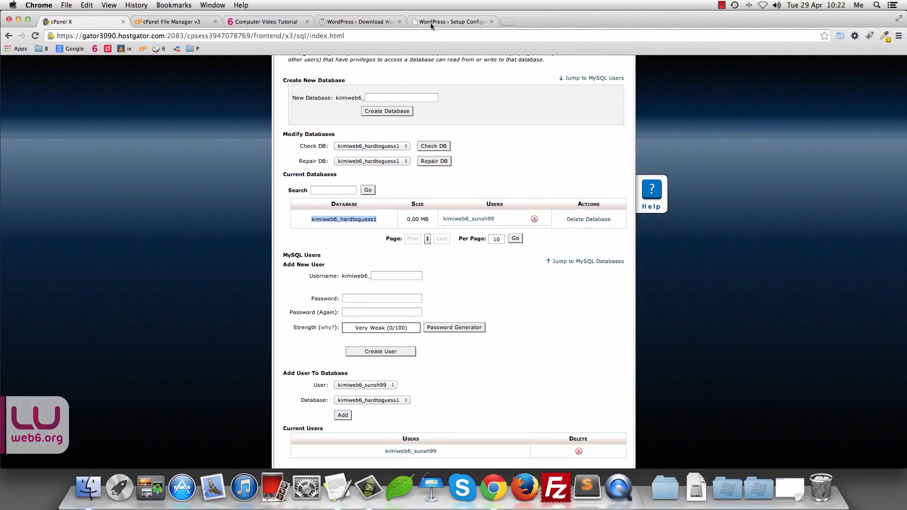
click(431, 22)
double_click(411, 162)
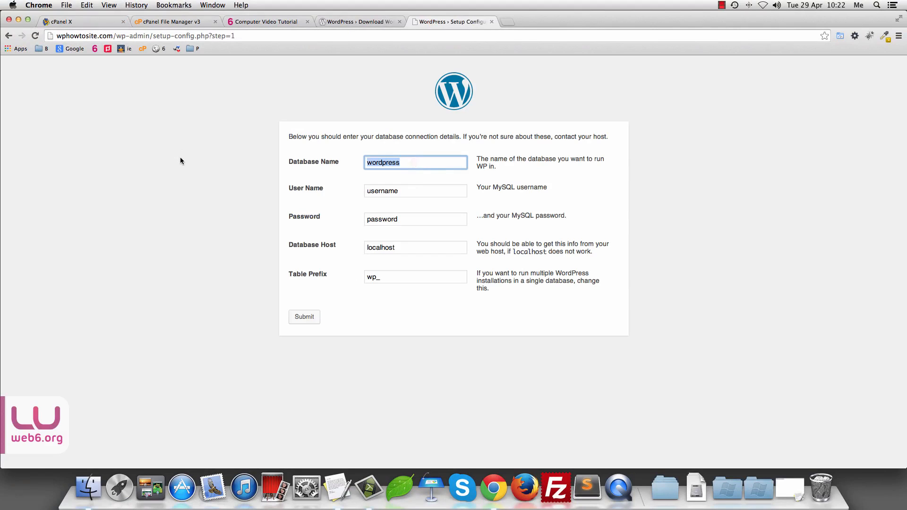
key(super+v)
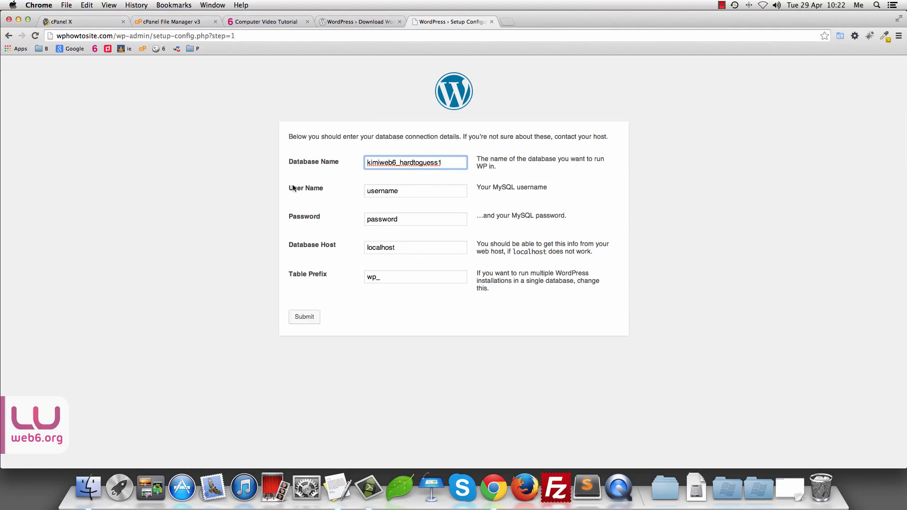
click(66, 22)
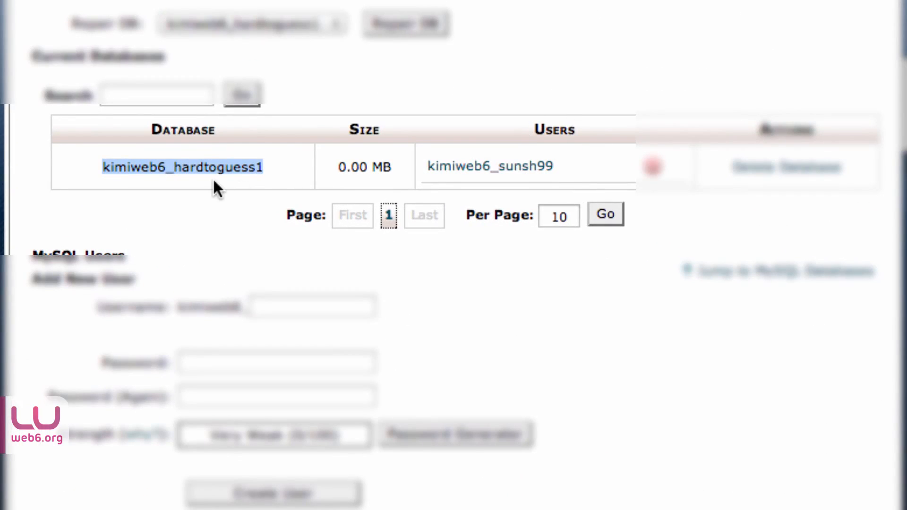
drag(561, 169, 419, 171)
key(super+c)
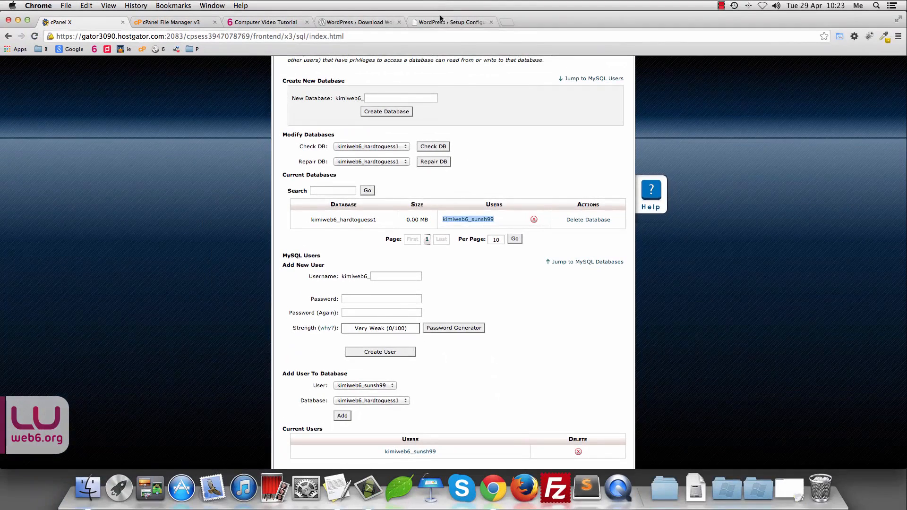
click(440, 19)
click(407, 191)
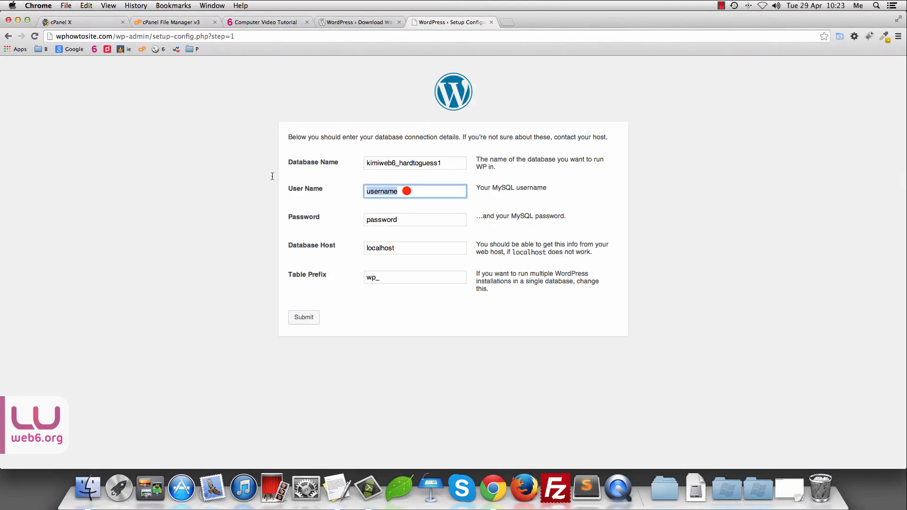
key(super+v)
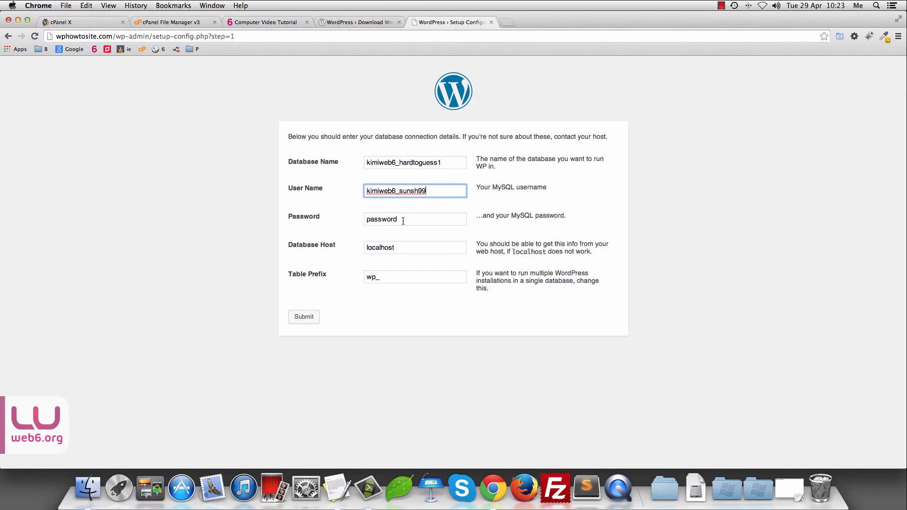
Step: Paste the database password saved in the notes into the Password field
click(338, 486)
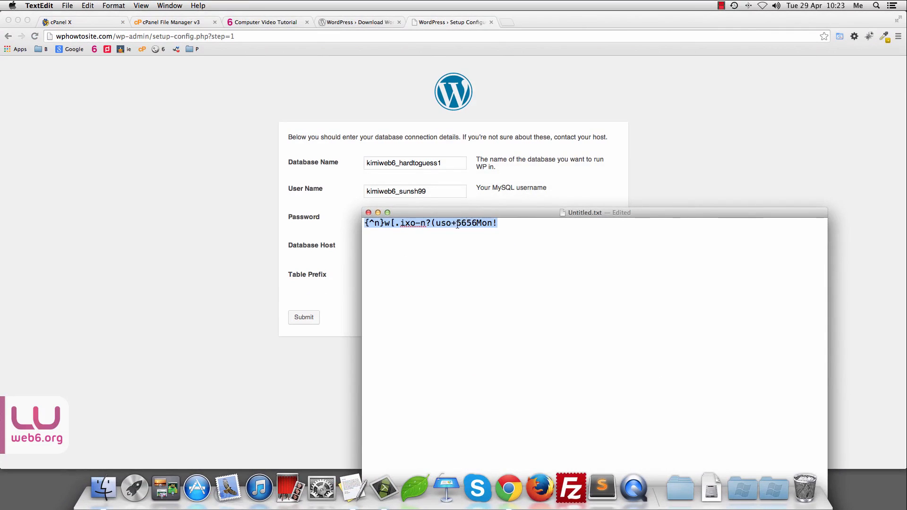
right_click(457, 225)
click(480, 262)
click(377, 212)
click(403, 217)
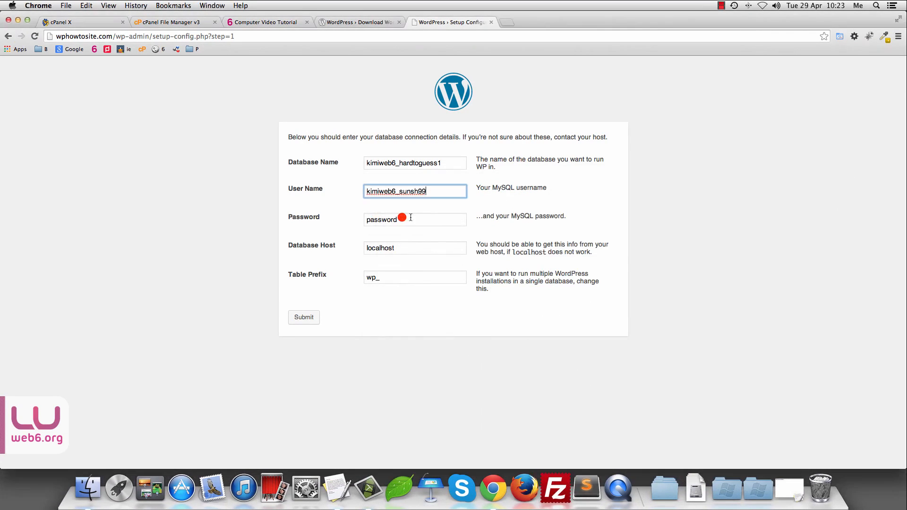
double_click(421, 218)
key(super+v)
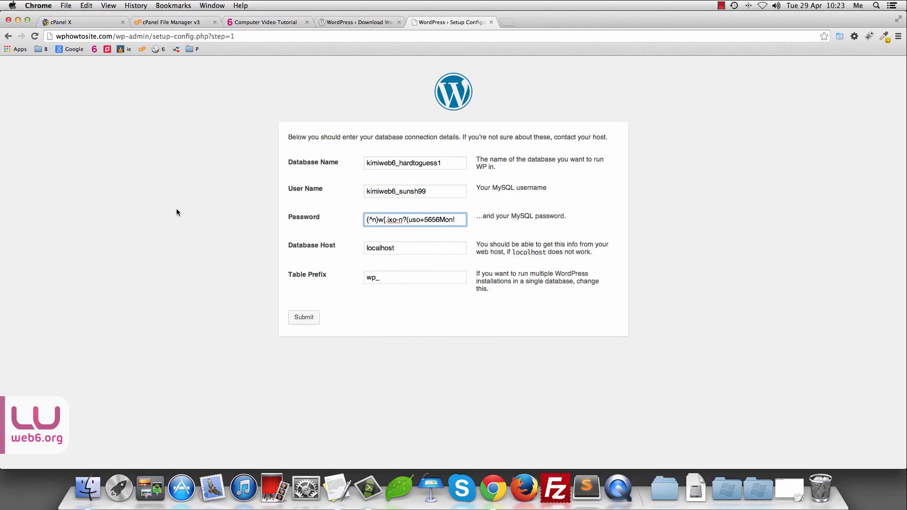
Step: Keep localhost as the database host, change the table prefix to notwp764654_, and submit
double_click(398, 249)
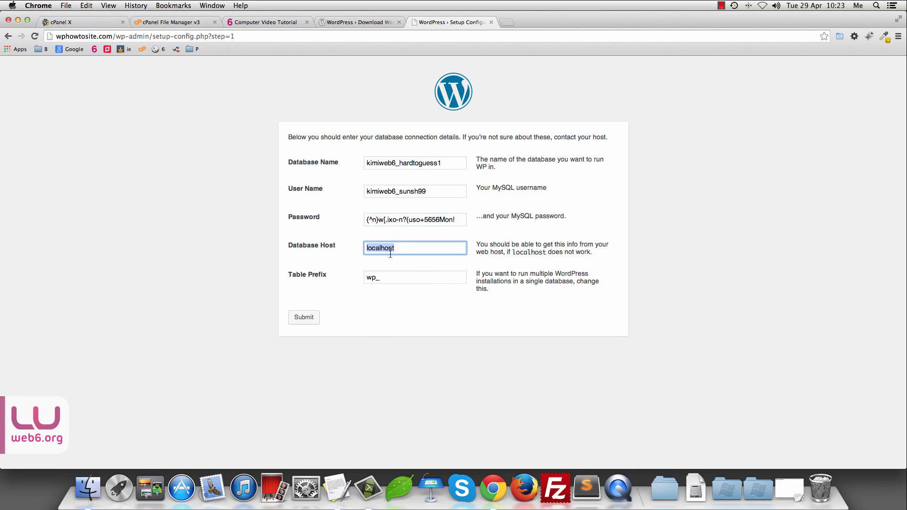
click(339, 277)
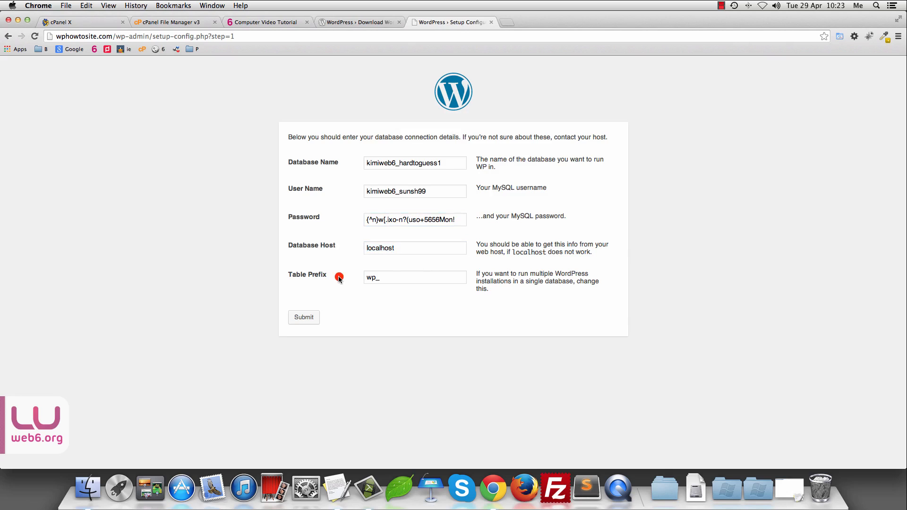
drag(376, 278, 283, 270)
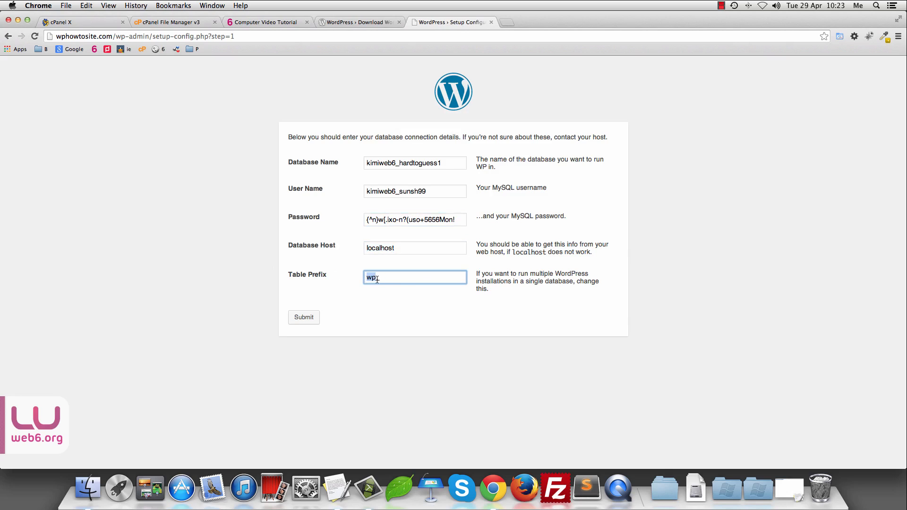
text(notwp764654)
click(310, 317)
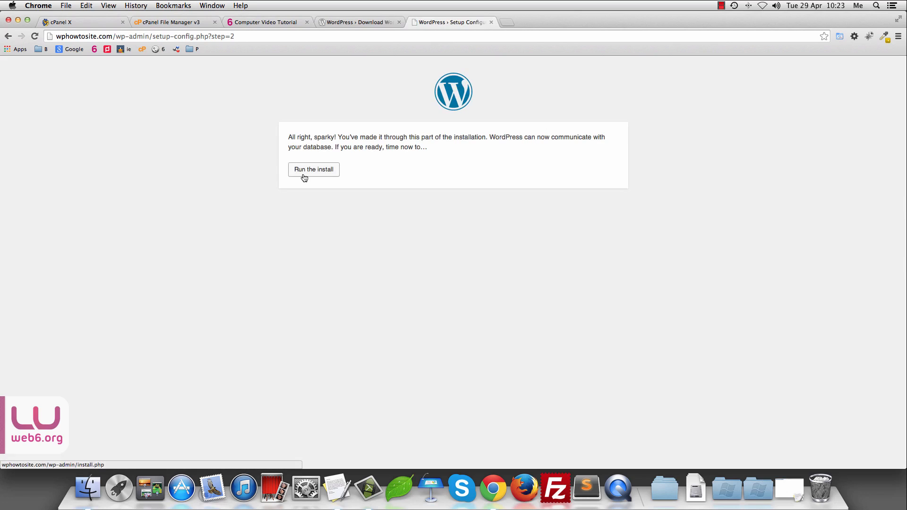
Step: Run the install, view the ReadMe documentation in a new tab, then return to the Site Title field
click(304, 174)
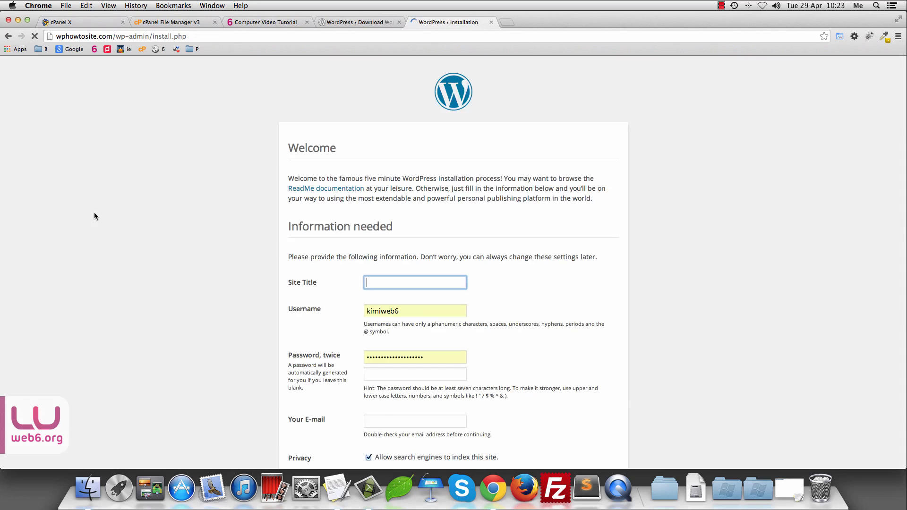
scroll(690, 240, down, 3)
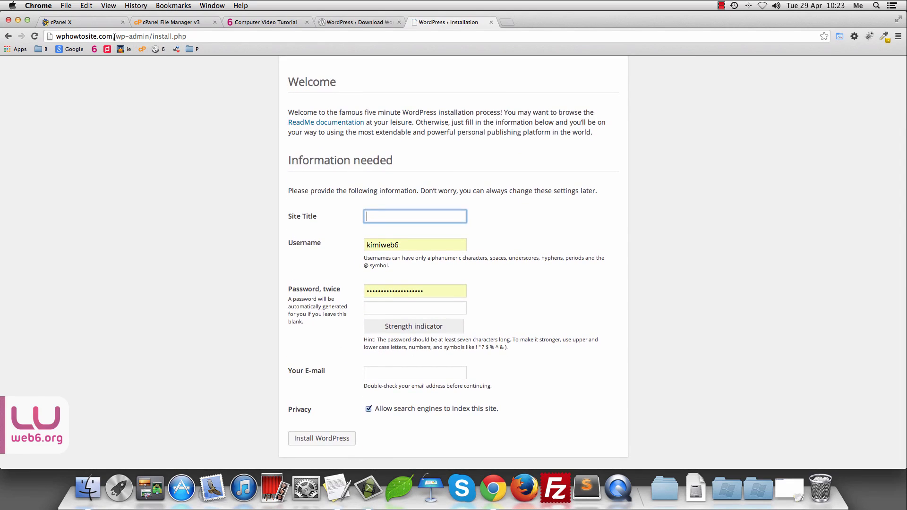
drag(115, 36, 191, 36)
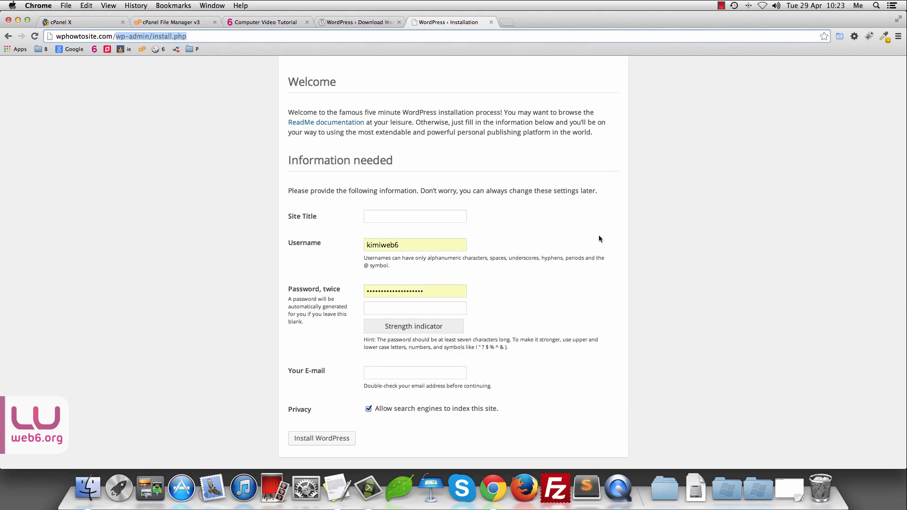
super+click(327, 124)
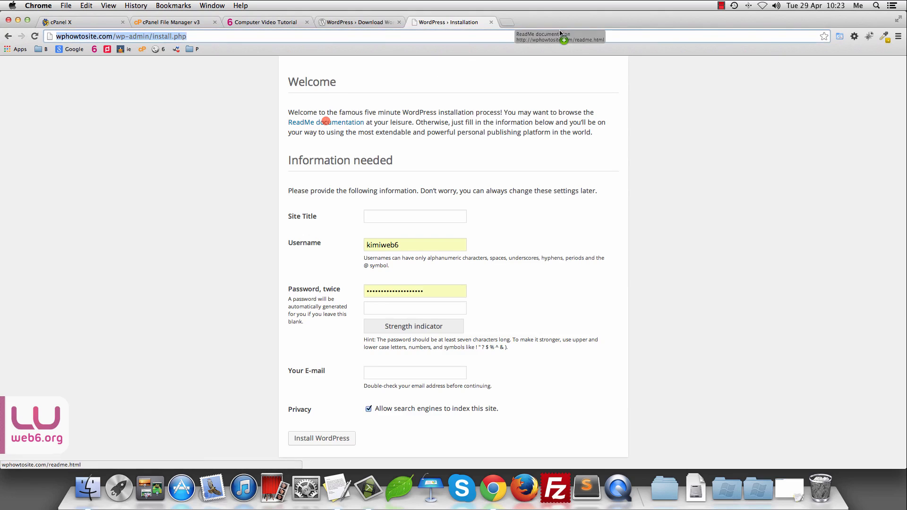
click(544, 22)
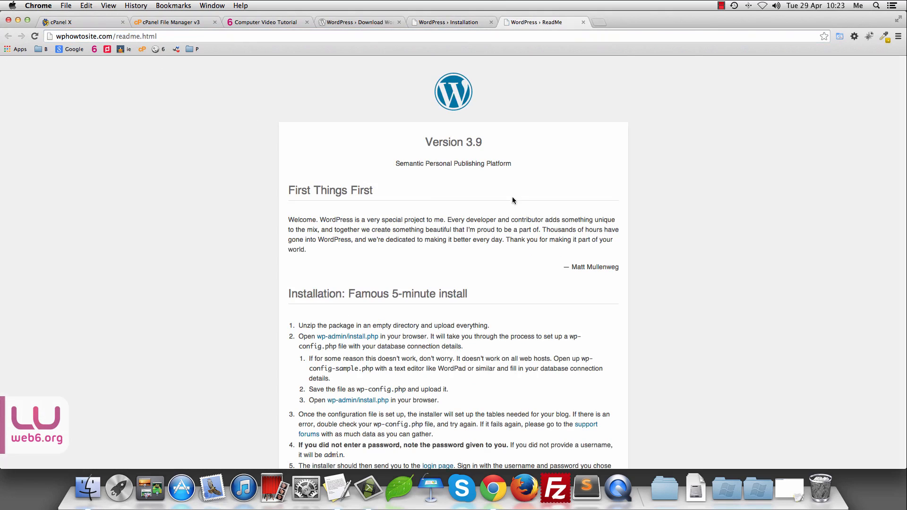
click(448, 22)
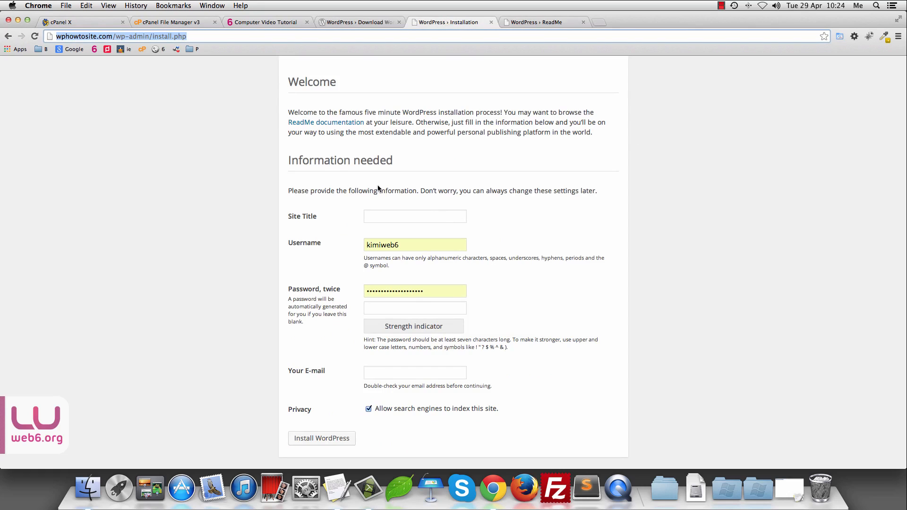
click(416, 214)
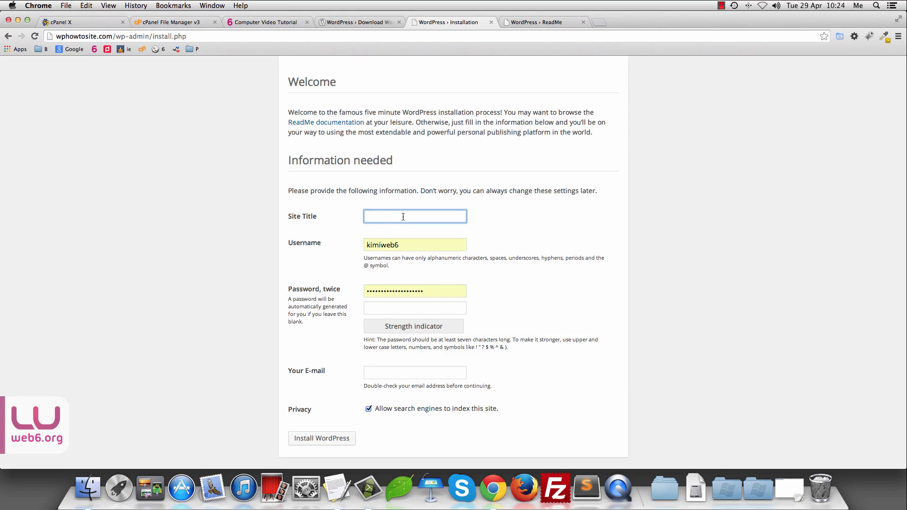
Step: Set the site title to 'Holiday Tips and Guides'
text(Holiday T)
text(ips and Tri)
text(cks)
key(BackSpace)
key(BackSpace)
key(BackSpace)
key(BackSpace)
key(BackSpace)
key(BackSpace)
text(Guides)
drag(392, 218, 288, 228)
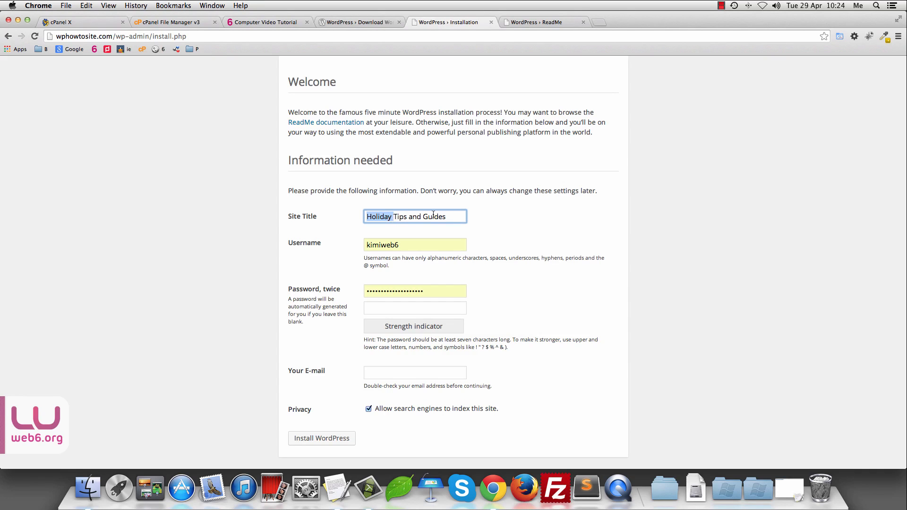
click(544, 225)
Step: Keep the suggested admin username and enter a strong password in both password fields
double_click(418, 245)
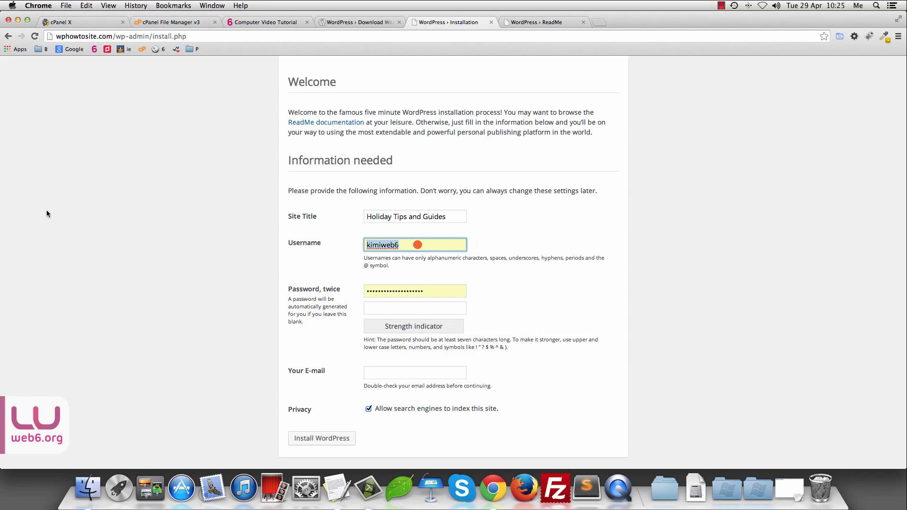
key(BackSpace)
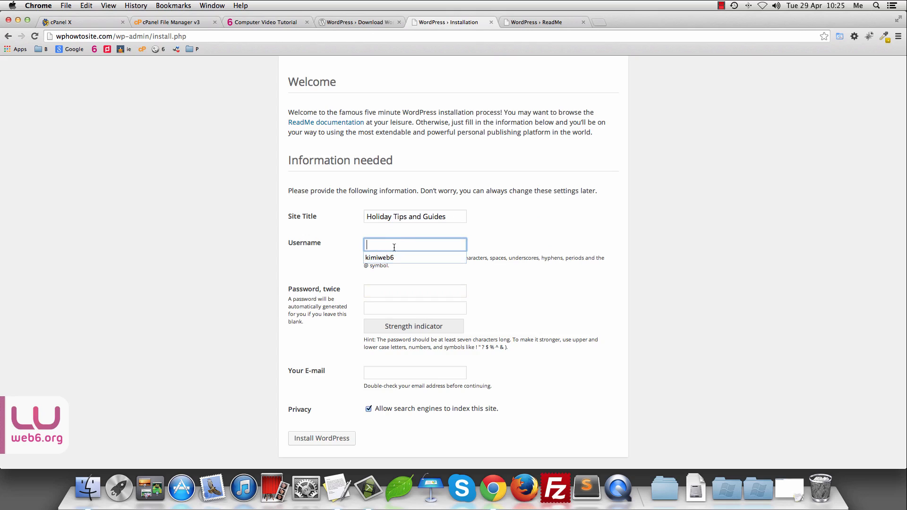
text(kimiweb6)
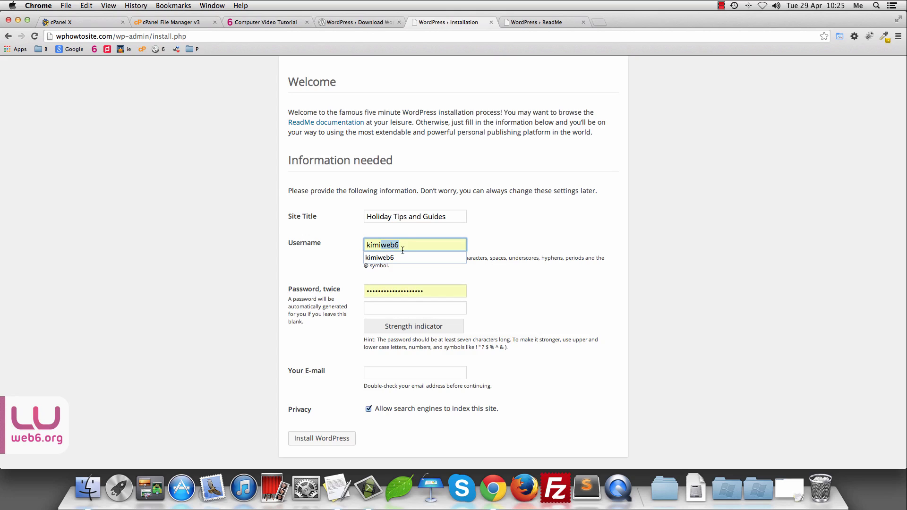
click(408, 246)
key(Tab)
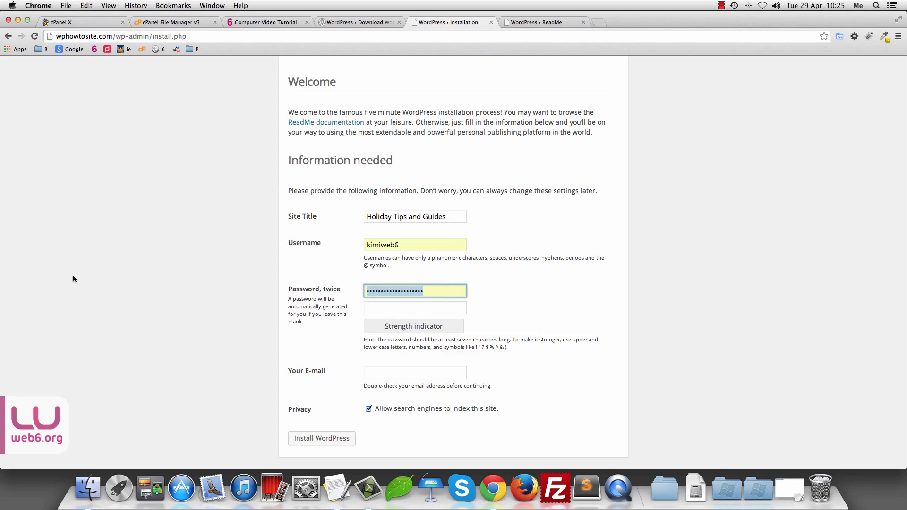
text(•••••••••••••••••)
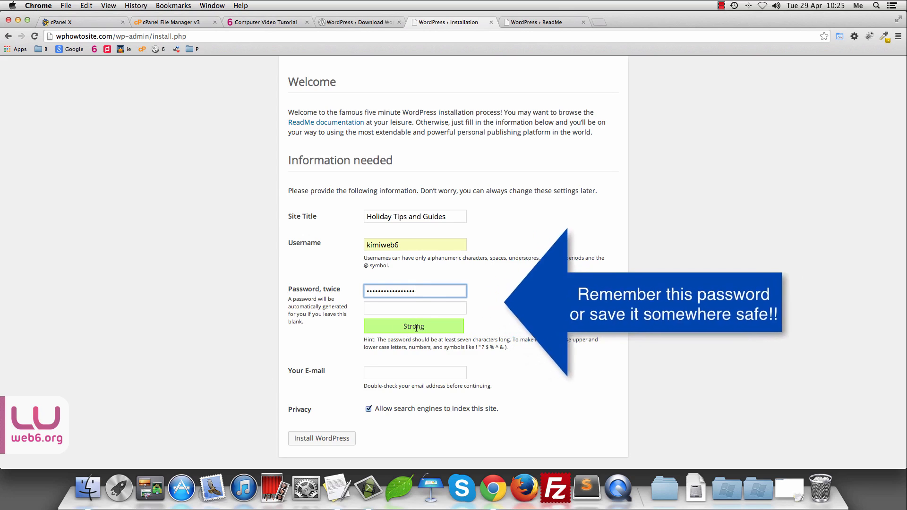
click(416, 310)
text(•••••••••••••••••)
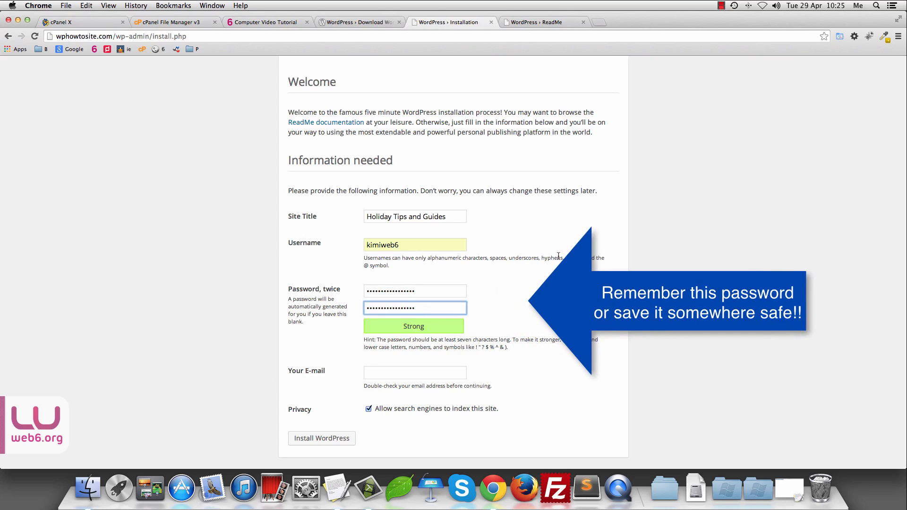
double_click(420, 307)
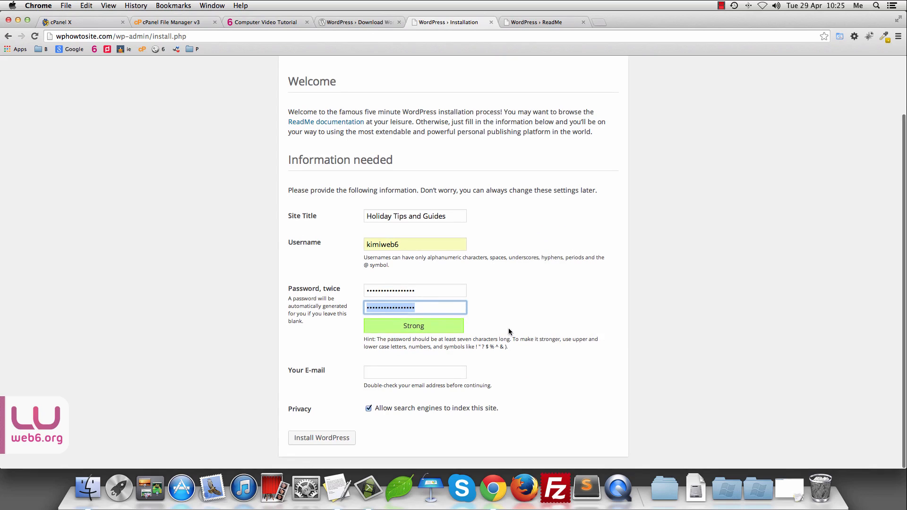
Step: Enter the admin e-mail address and untick 'Allow search engines to index this site'
click(417, 372)
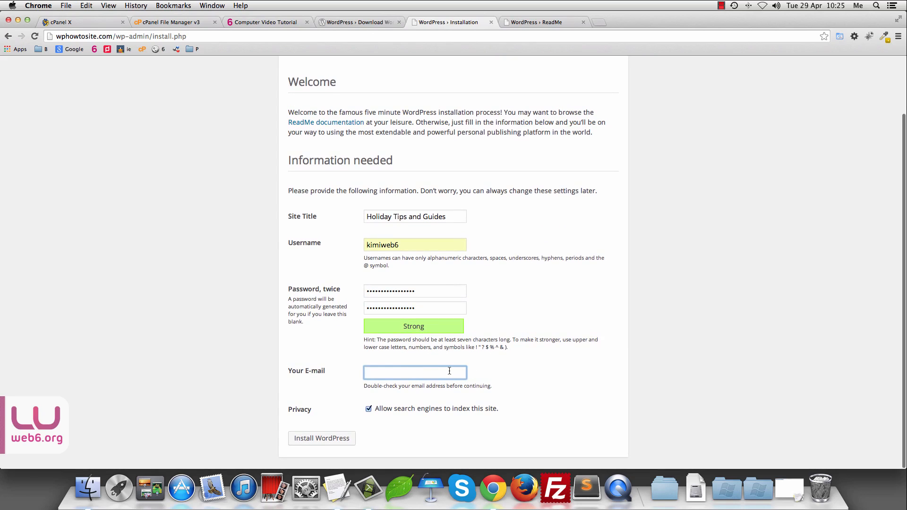
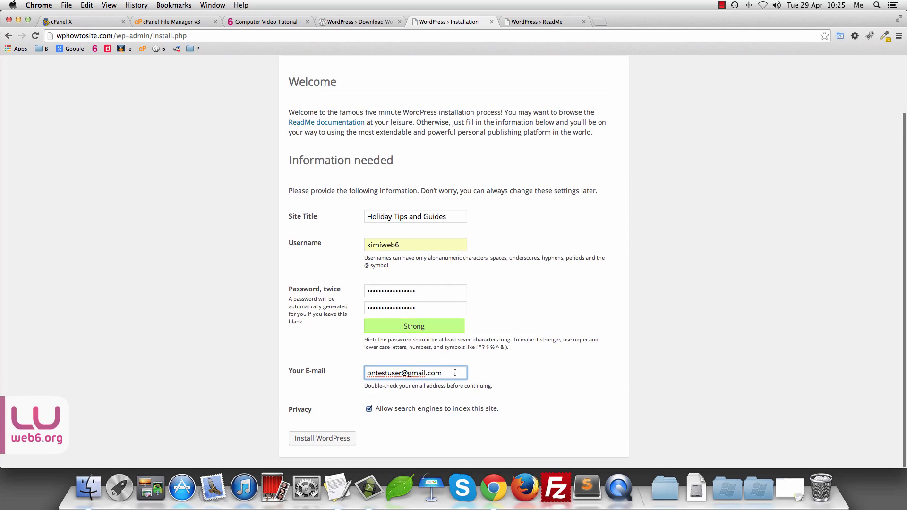
drag(455, 373, 357, 373)
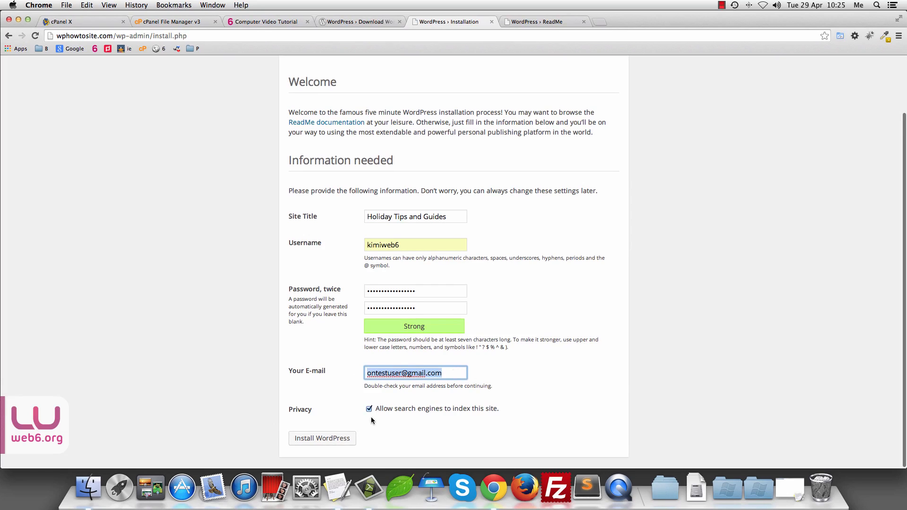
scroll(390, 421, up, 1)
scroll(390, 422, down, 1)
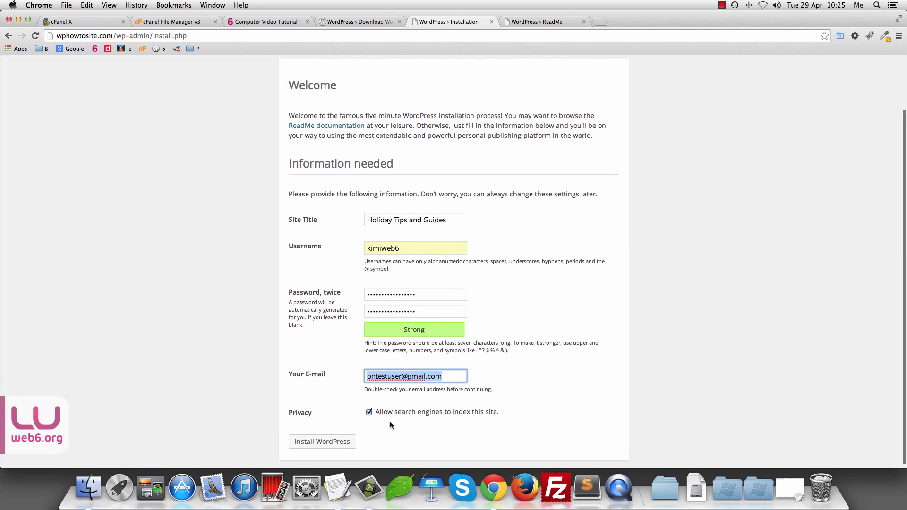
scroll(390, 422, up, 1)
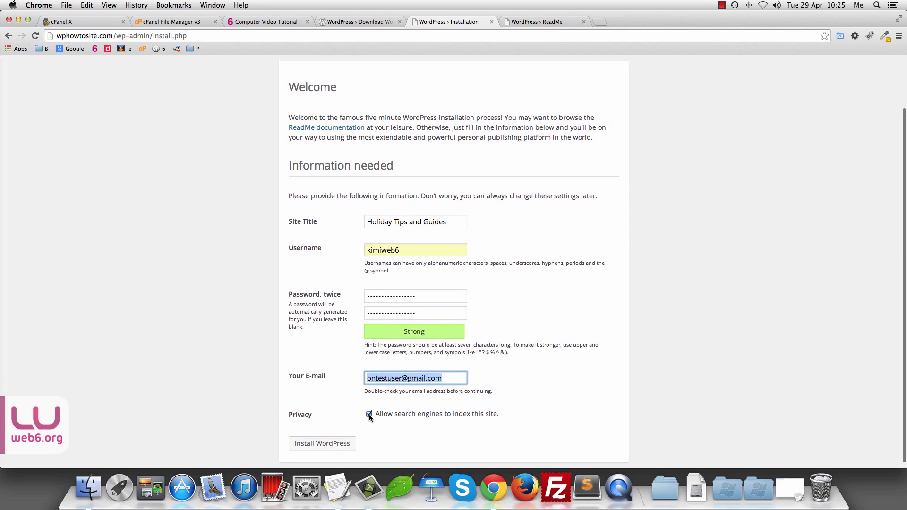
click(369, 414)
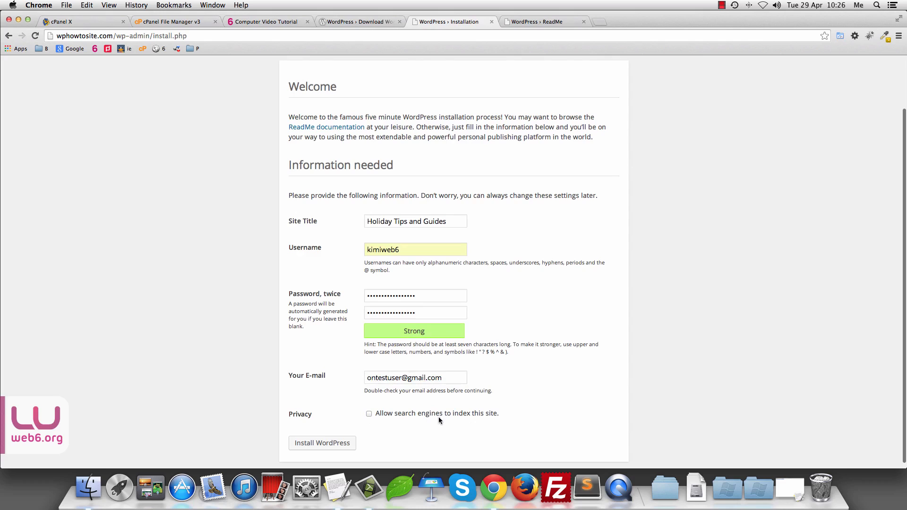
Step: With search engine indexing kept off, run Install WordPress to finish the installation
scroll(422, 425, down, 1)
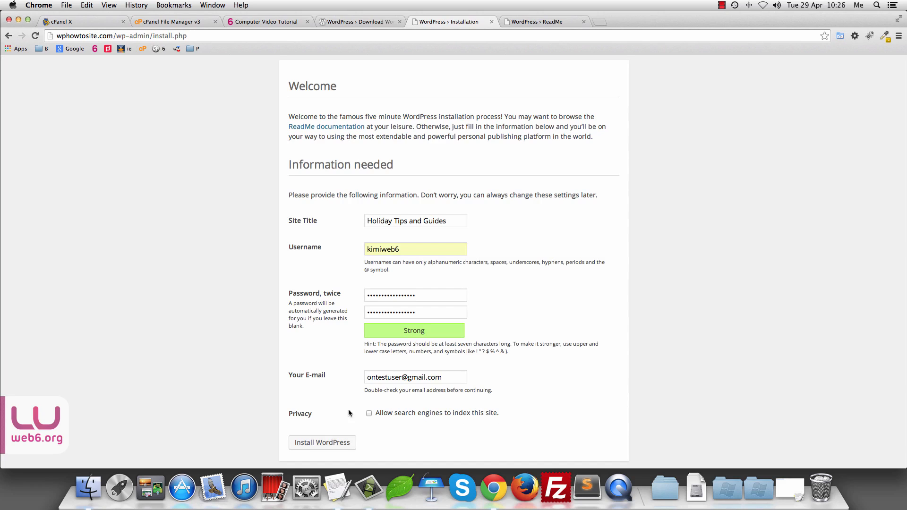
click(369, 414)
click(327, 447)
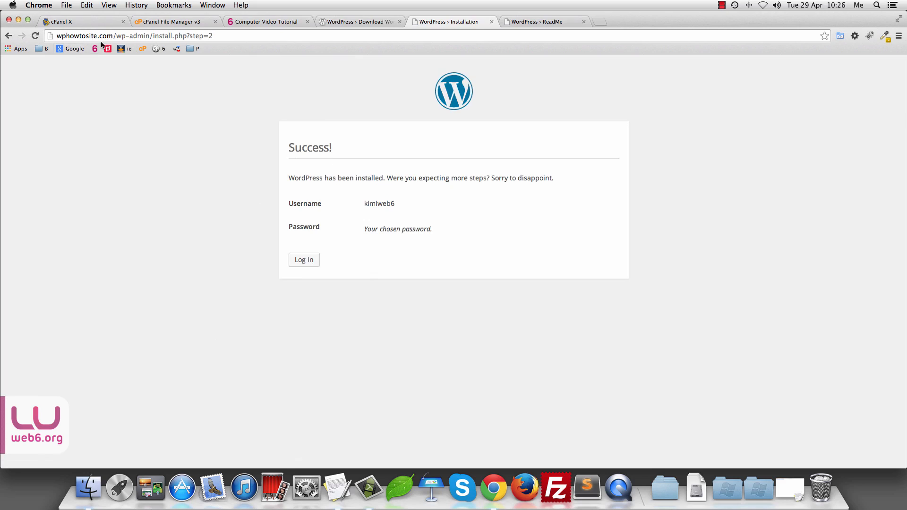
Step: Log in to the new site's Dashboard, then log out from the Howdy account menu
click(307, 263)
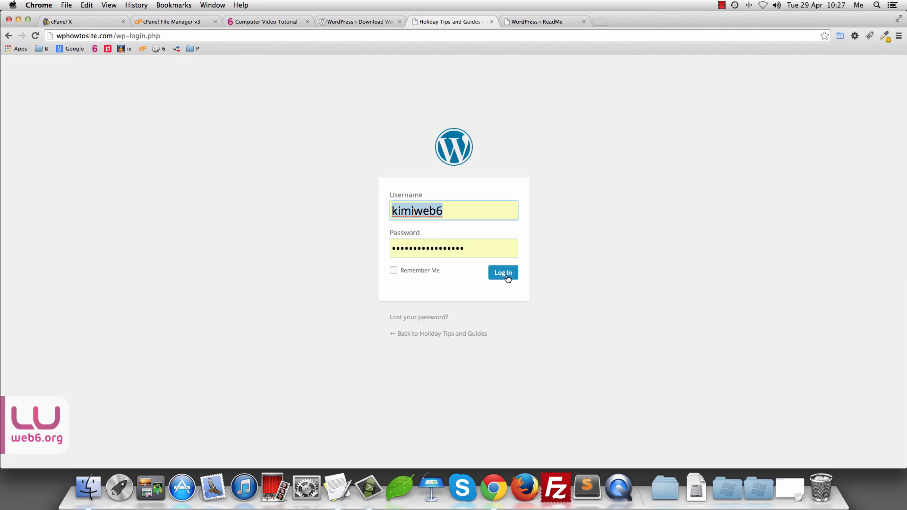
click(508, 279)
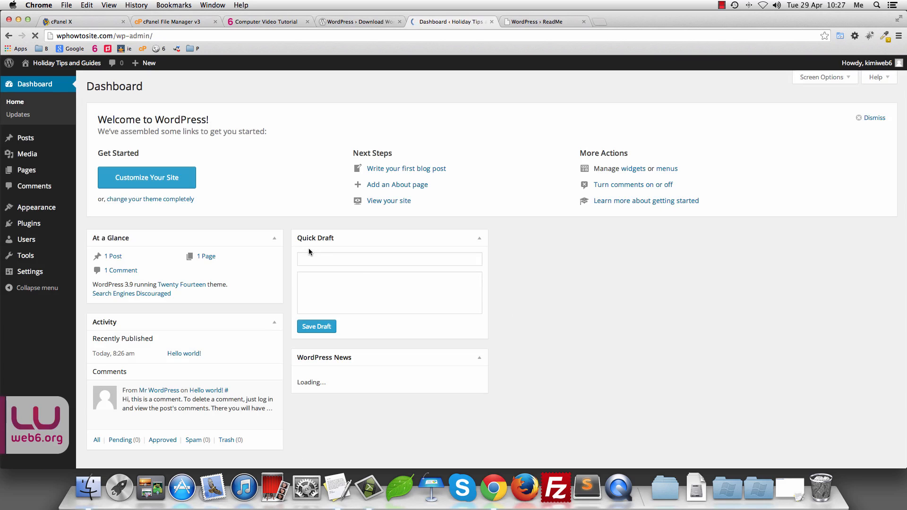
mouse_move(874, 64)
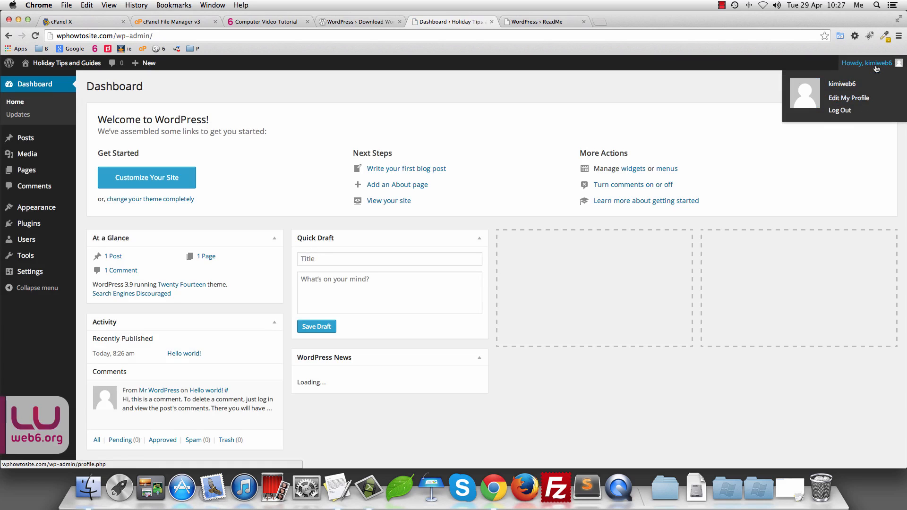
click(841, 112)
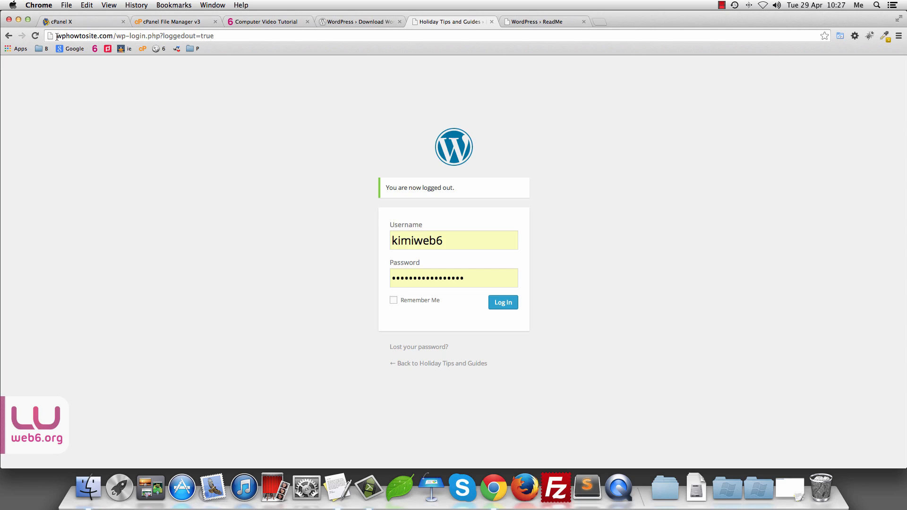
drag(56, 37, 214, 36)
Step: Load wphowtosite.com/wp-admin to confirm it requires login, then open the front page in a new tab
click(128, 35)
click(129, 36)
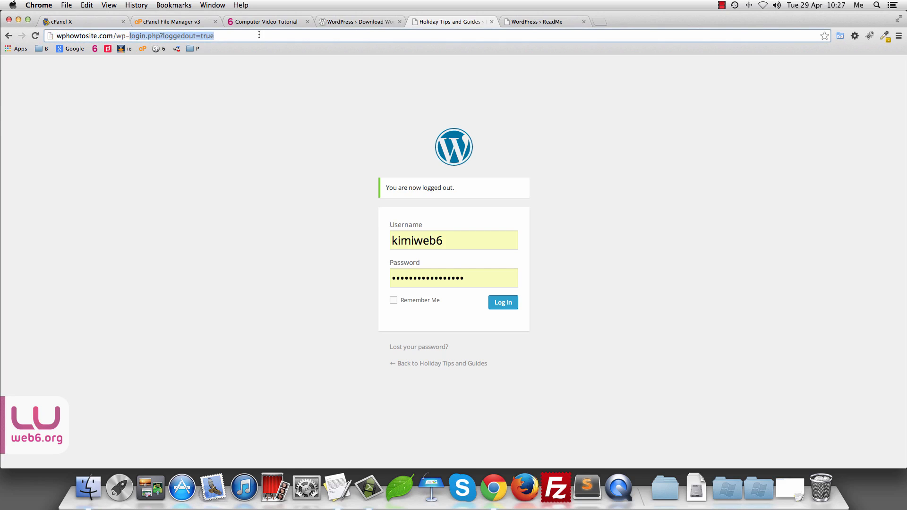
key(BackSpace)
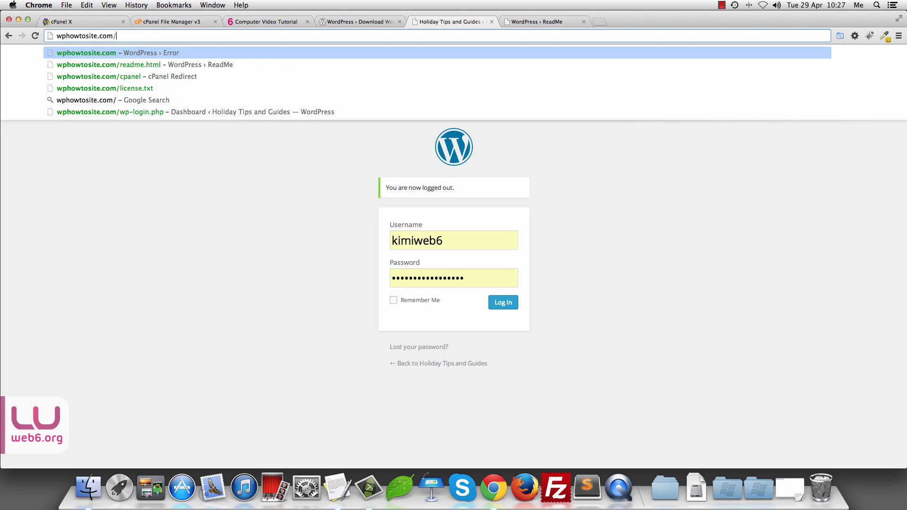
text(wp-admin)
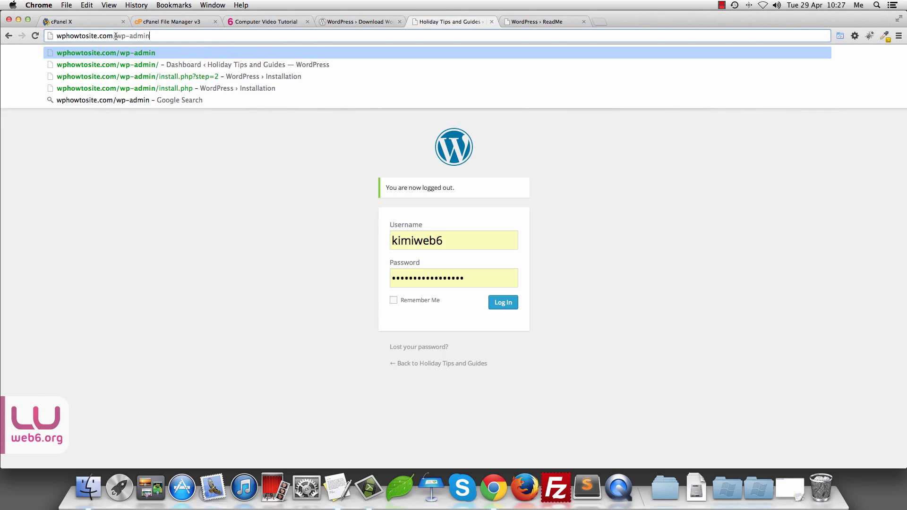
drag(116, 35, 44, 36)
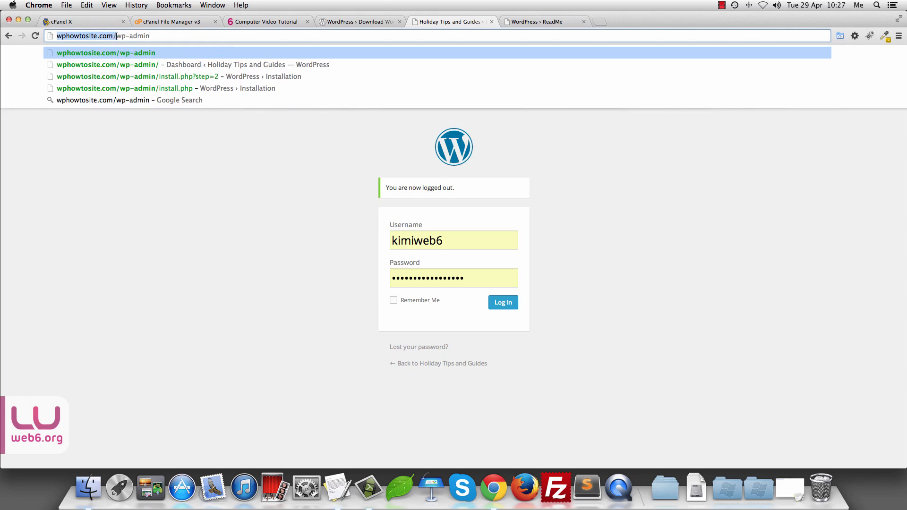
click(178, 36)
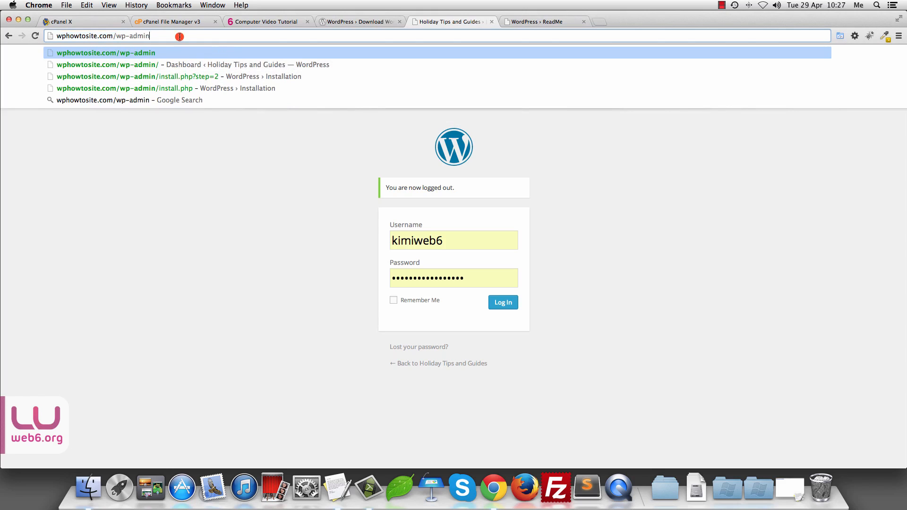
key(Return)
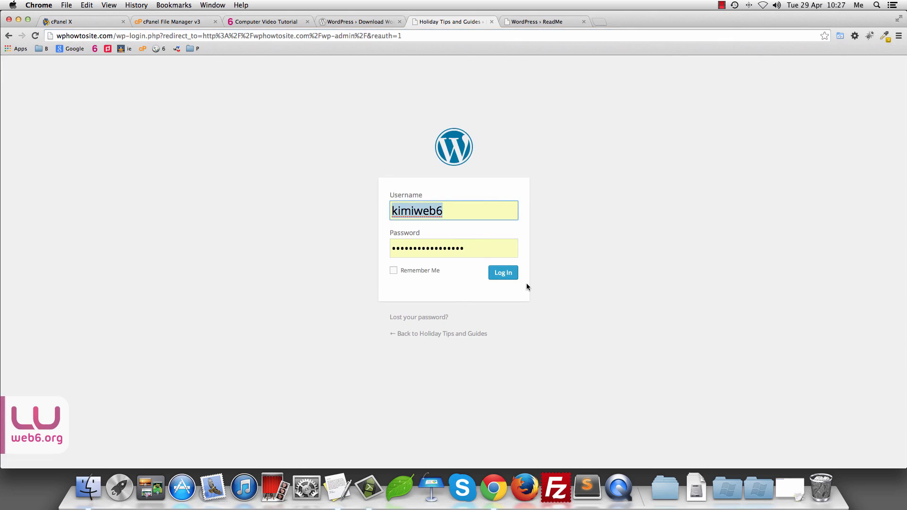
drag(455, 336, 666, 22)
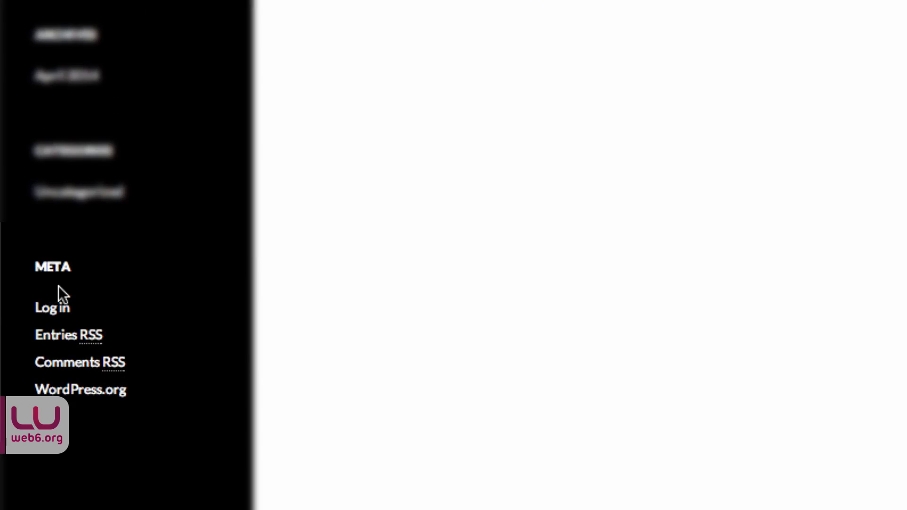
Step: Open the login form from the front page's Log in link, then close extra tabs and return to File Manager
click(47, 310)
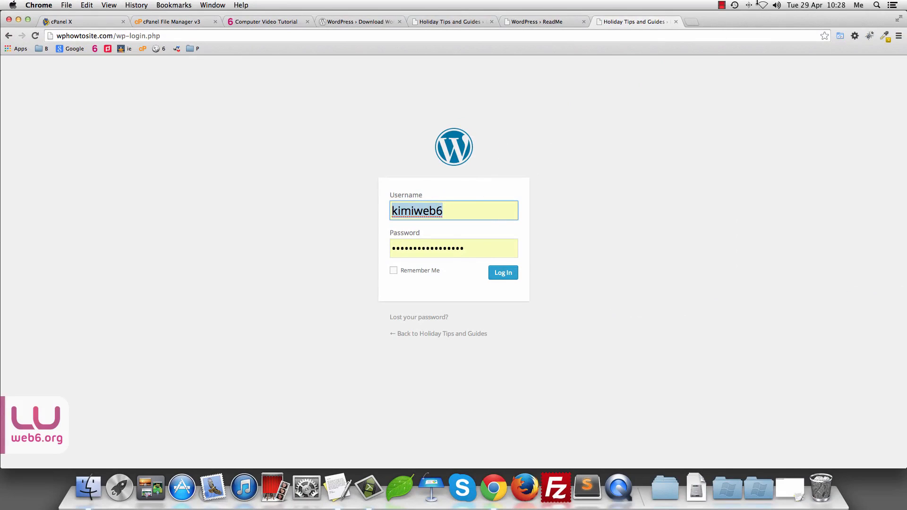
click(676, 22)
click(584, 22)
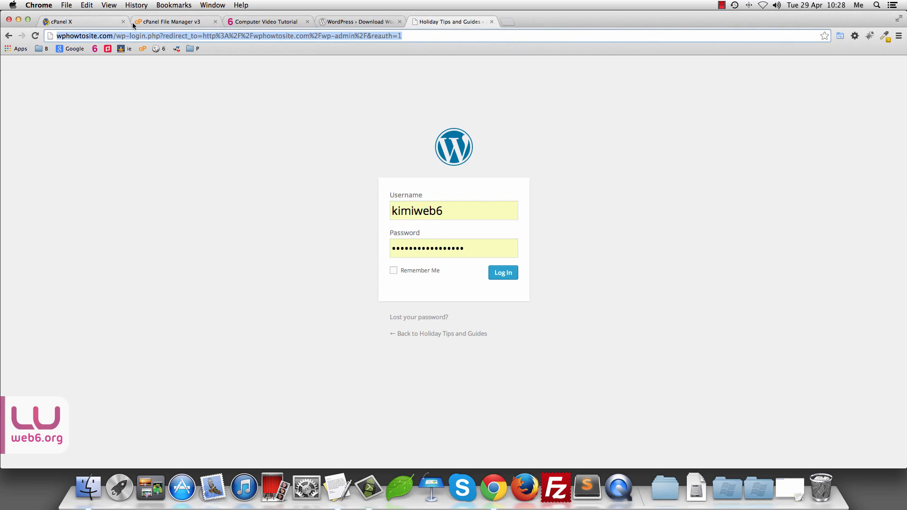
click(156, 22)
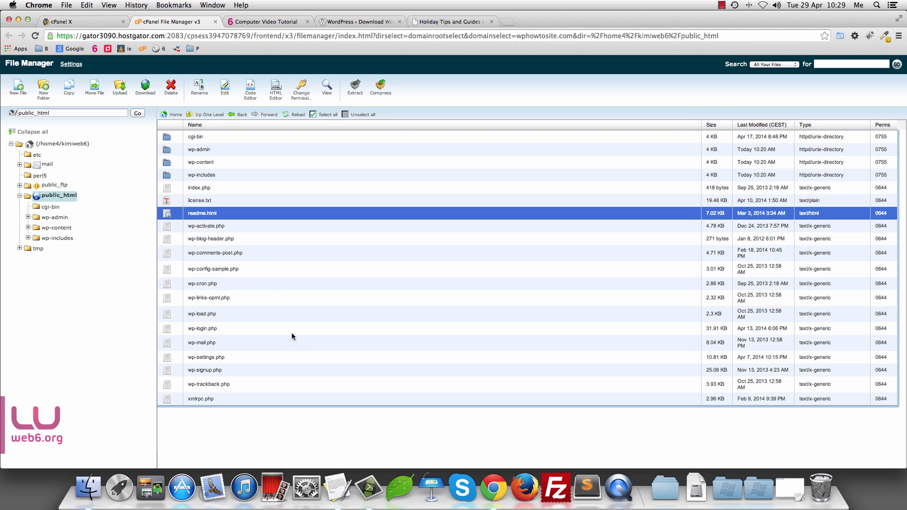
Step: Refresh the public_html listing, view wp-config-sample.php's placeholder database settings, then close the viewer
click(296, 114)
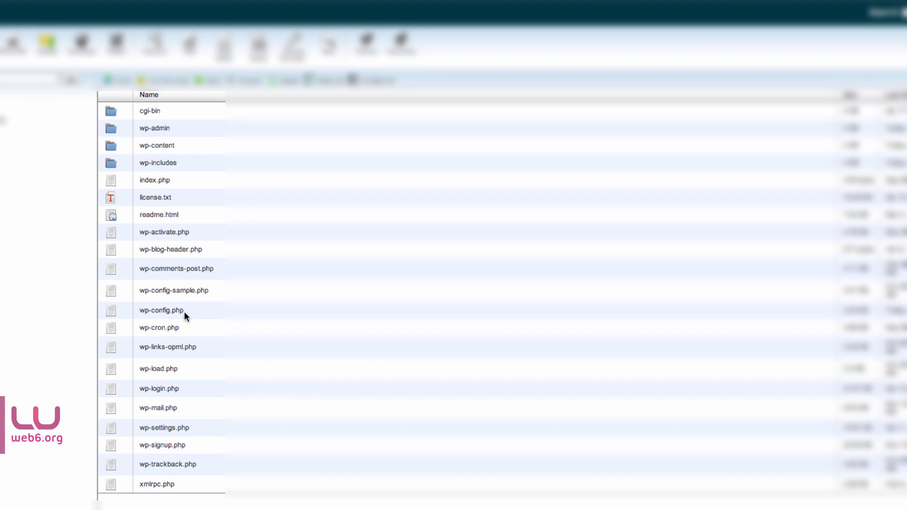
click(109, 291)
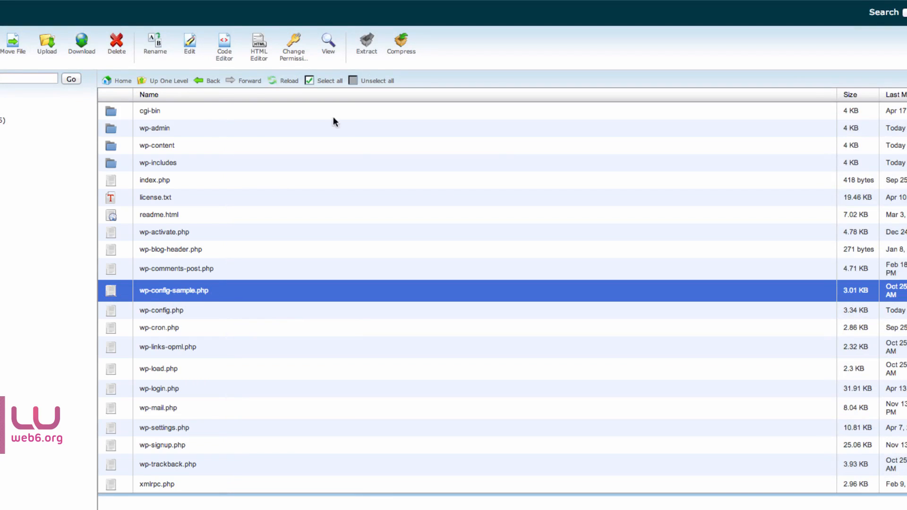
click(329, 47)
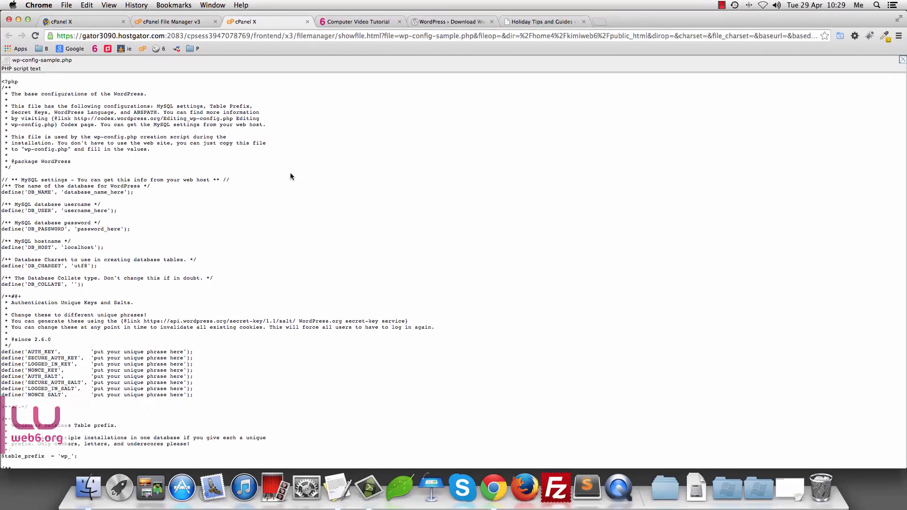
drag(7, 90, 515, 457)
scroll(160, 171, down, 1)
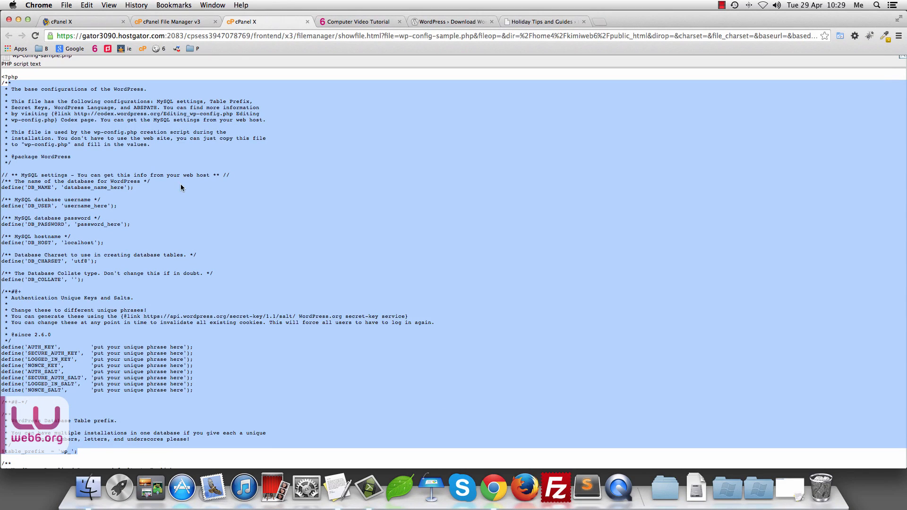
scroll(181, 183, left, 2)
click(308, 22)
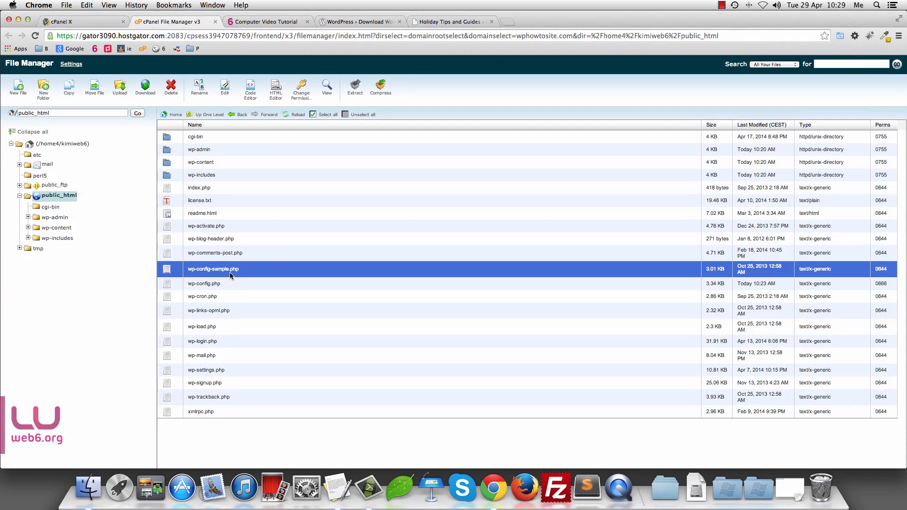
Step: Delete wp-config-sample.php, then select license.txt, readme.html and wp-config.php in turn
click(179, 89)
click(522, 292)
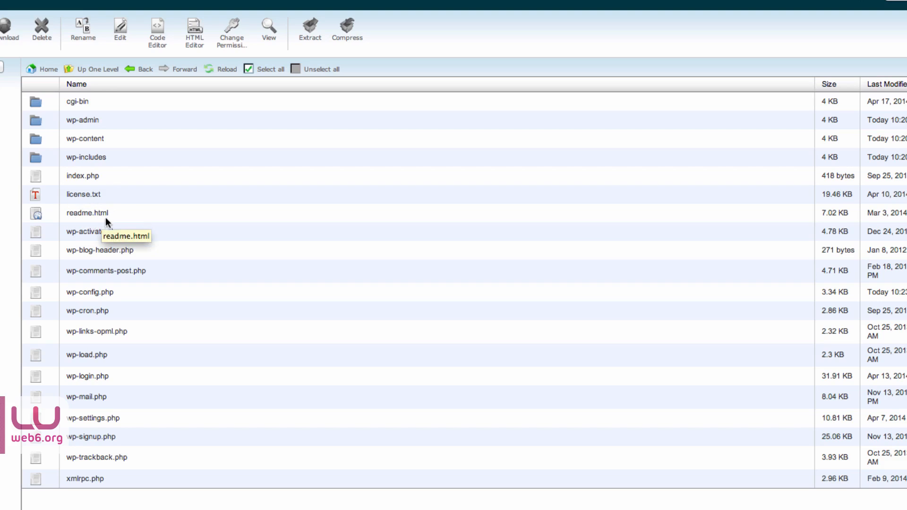
click(820, 194)
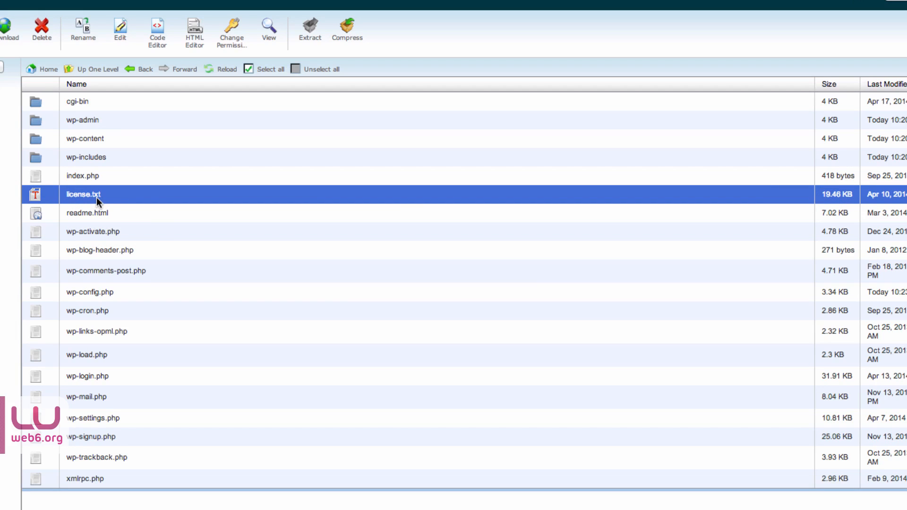
click(87, 213)
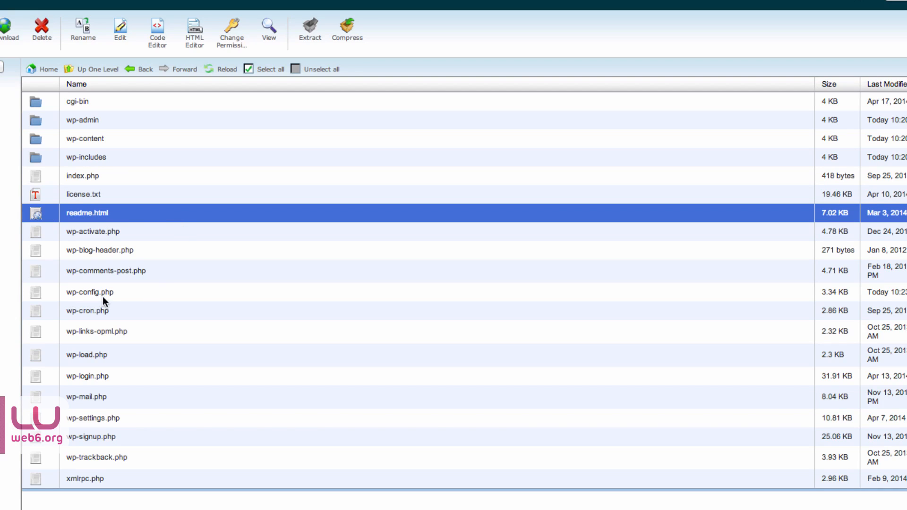
click(38, 294)
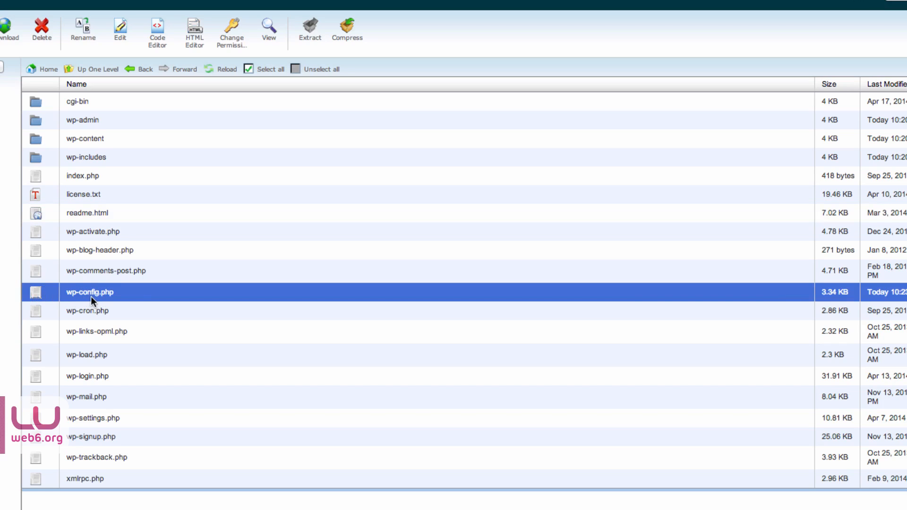
Step: View wp-config.php's keys and salts, copy the api.wordpress.org secret-key URL, and start a blank tab
click(267, 37)
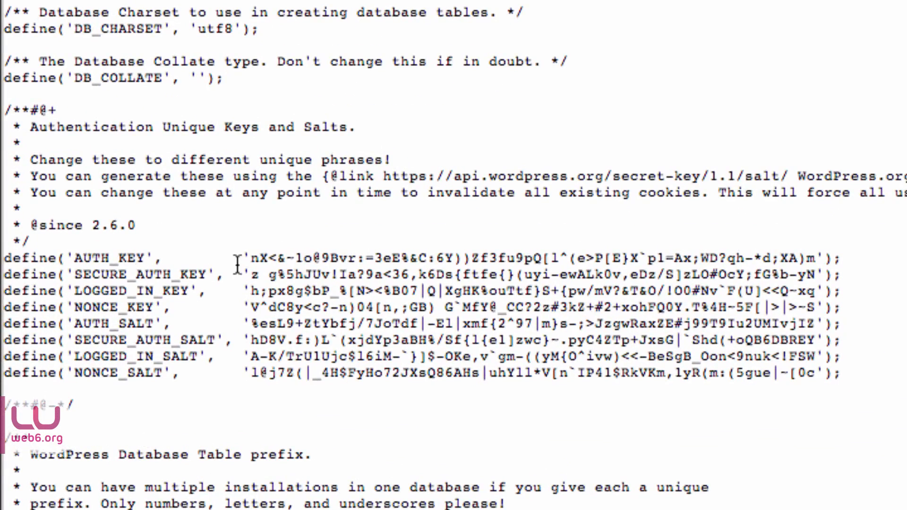
mouse_move(249, 258)
mouse_down()
mouse_move(822, 257)
mouse_move(816, 279)
mouse_move(251, 275)
mouse_up()
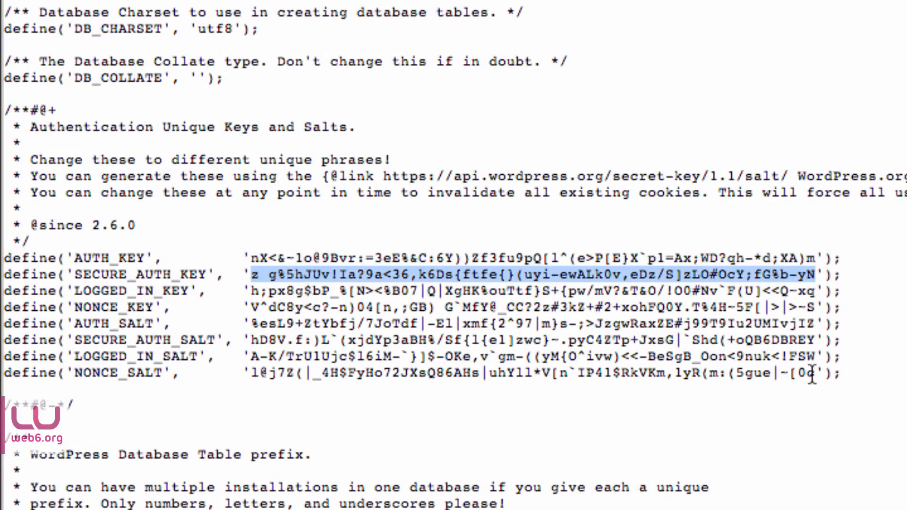
drag(834, 374, 10, 225)
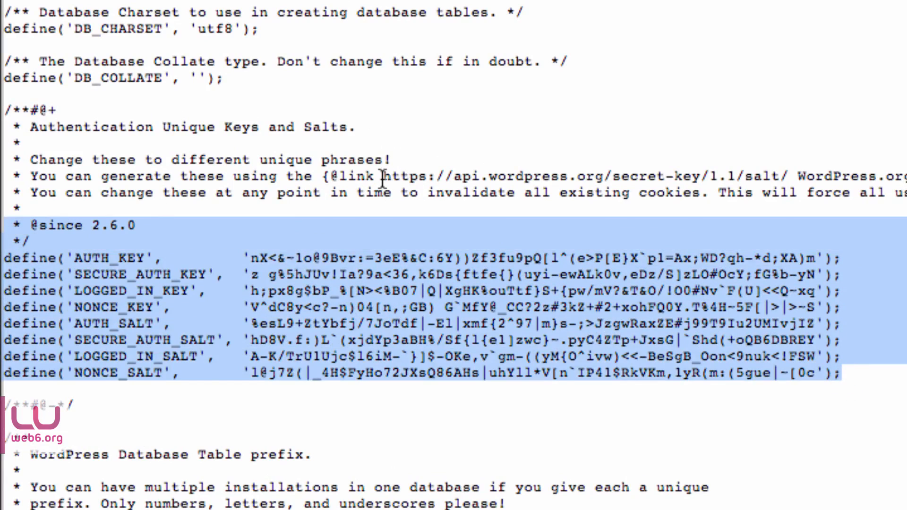
drag(384, 177, 760, 175)
key(super+c)
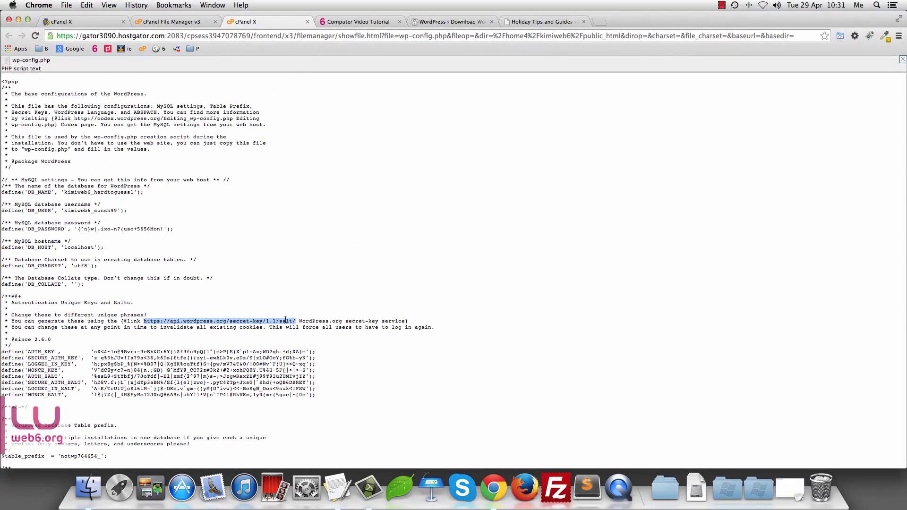
right_click(285, 320)
click(300, 328)
click(600, 21)
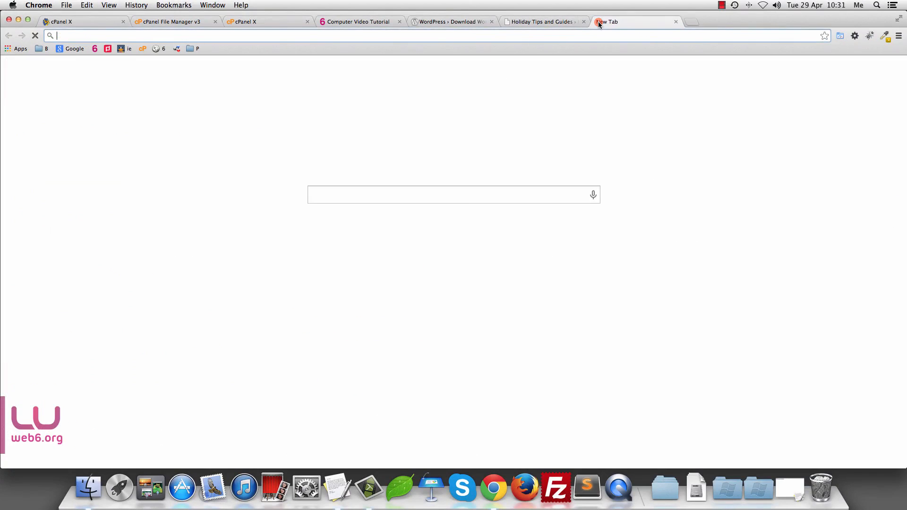
Step: Load the WordPress secret-key generator, regenerate it, and copy all eight key and salt lines
key(super+v)
key(Return)
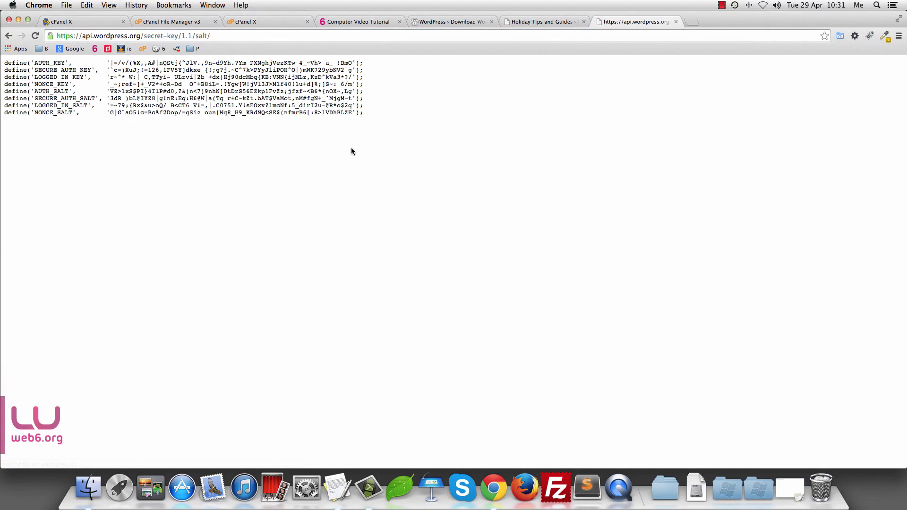
key(super+r)
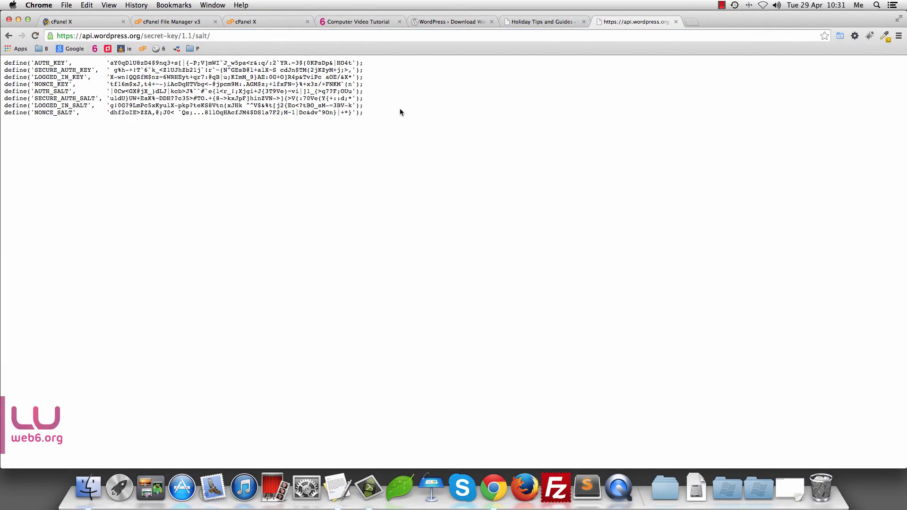
drag(380, 116, 5, 61)
right_click(46, 70)
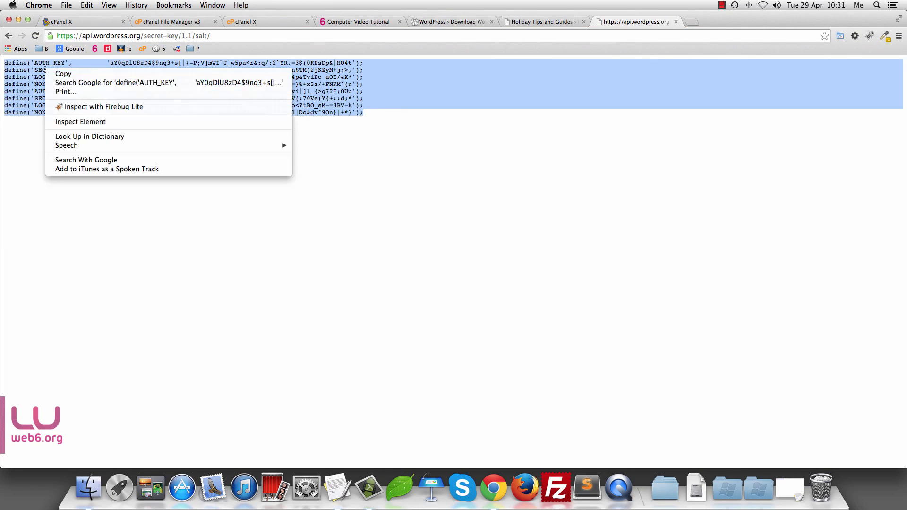
click(61, 74)
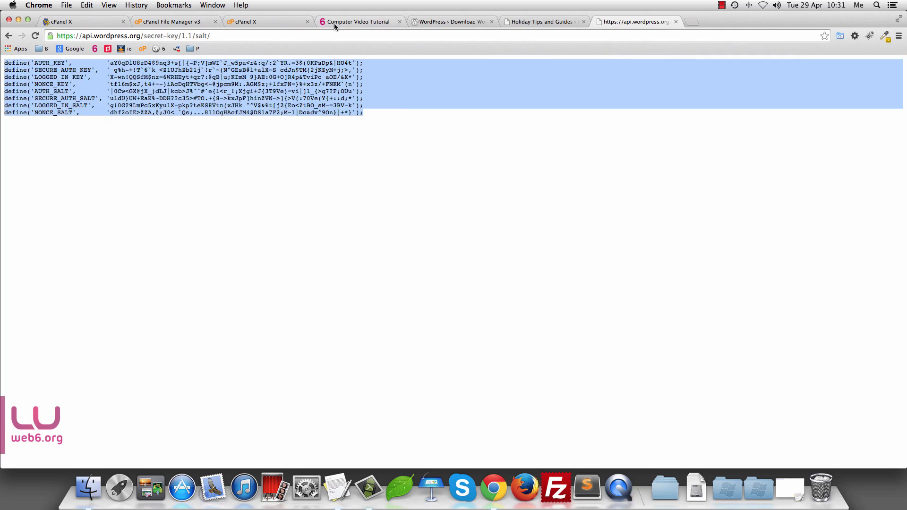
Step: Return to the wp-config.php view and compare its eight key and salt lines
click(161, 24)
click(272, 21)
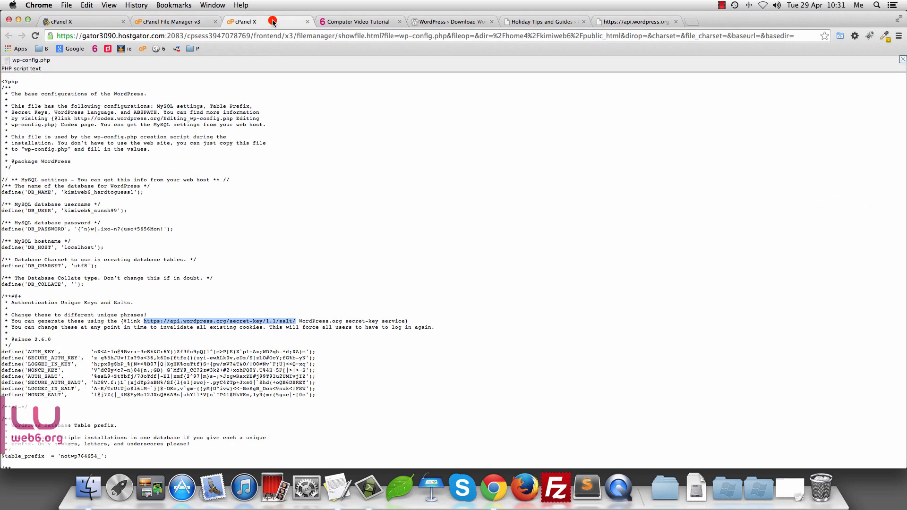
drag(318, 395, 185, 348)
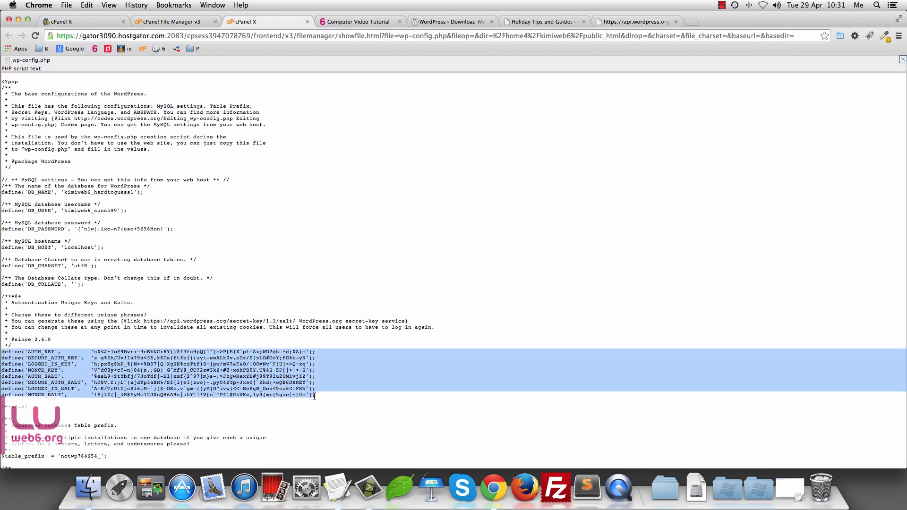
click(347, 410)
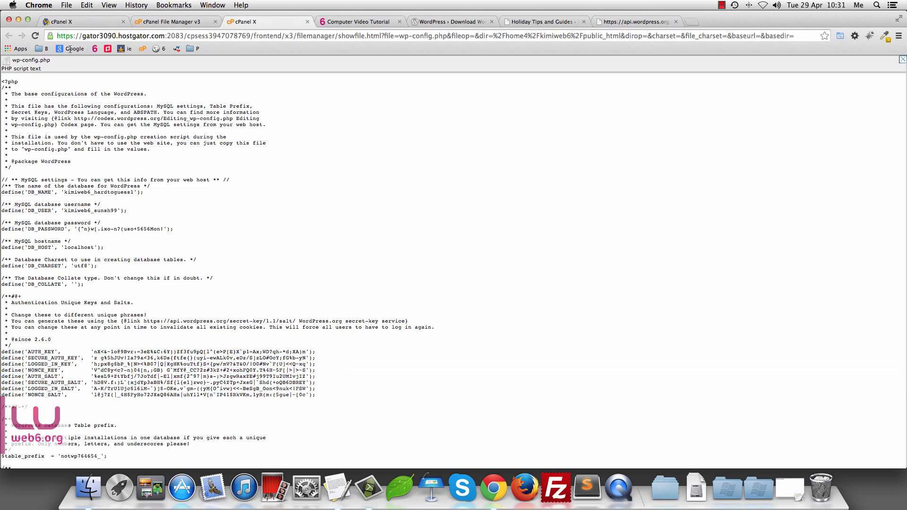
Step: Close the wp-config.php viewer and open the wp-admin folder in File Manager
click(307, 22)
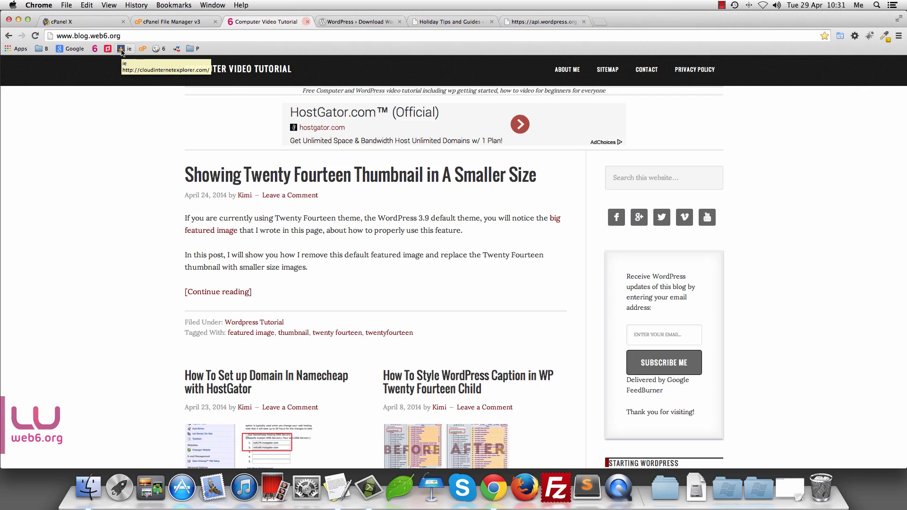
click(161, 23)
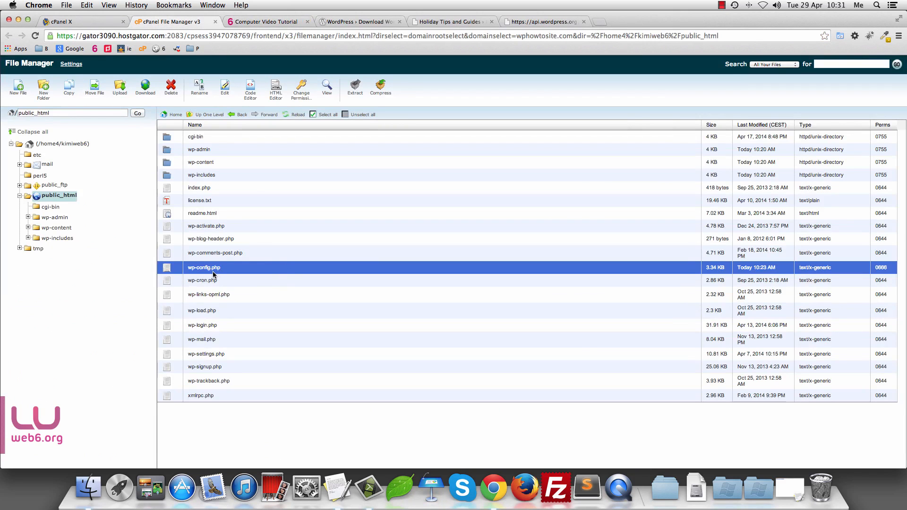
click(166, 151)
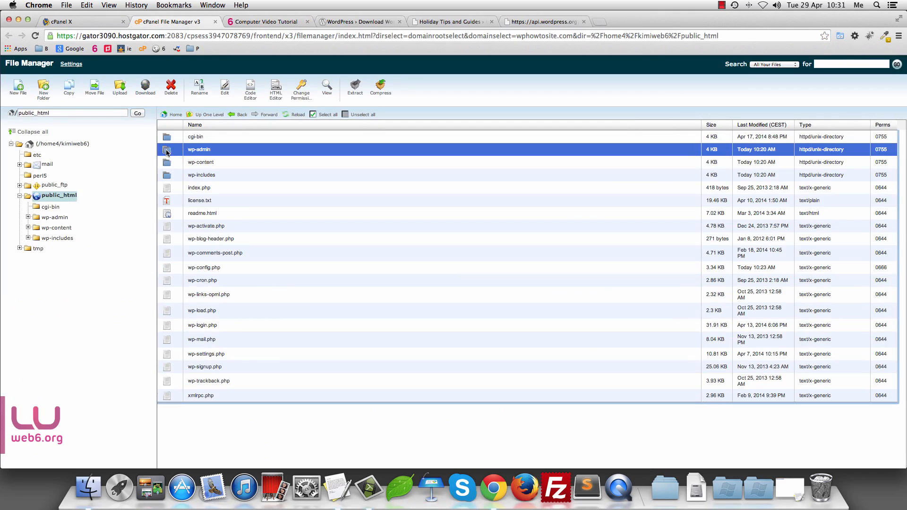
double_click(166, 151)
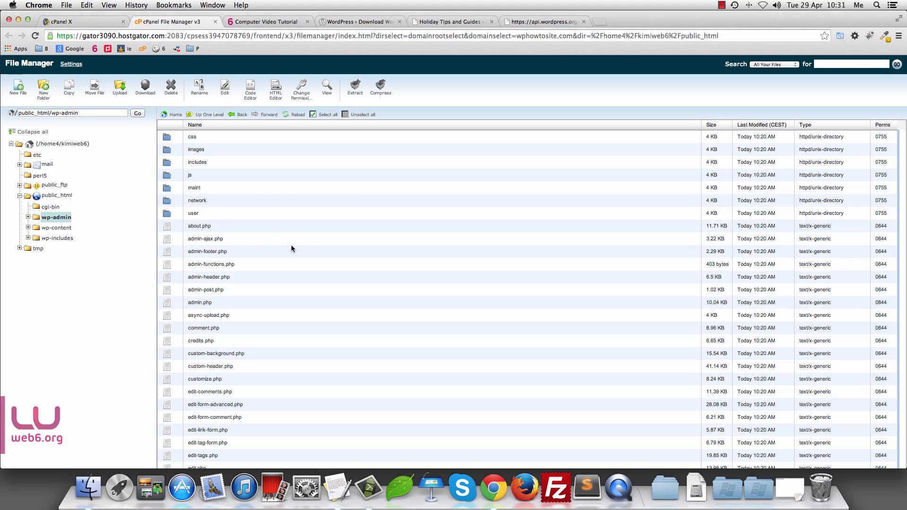
scroll(291, 249, down, 10)
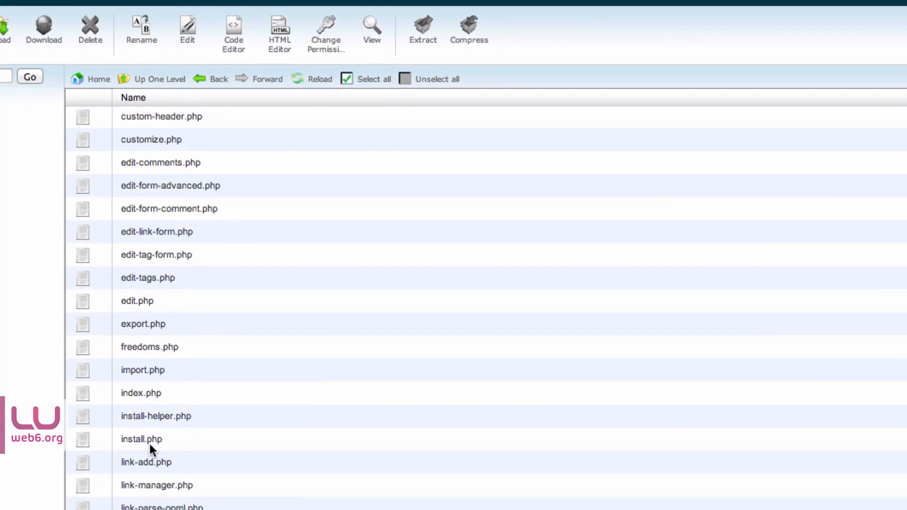
Step: Delete install.php and install-helper.php from wp-admin, then go back up to public_html
click(80, 442)
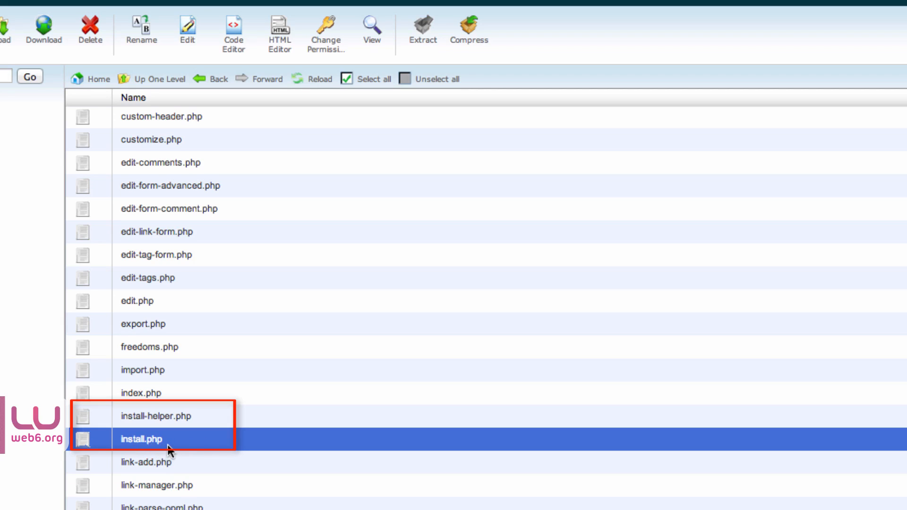
ctrl+click(83, 417)
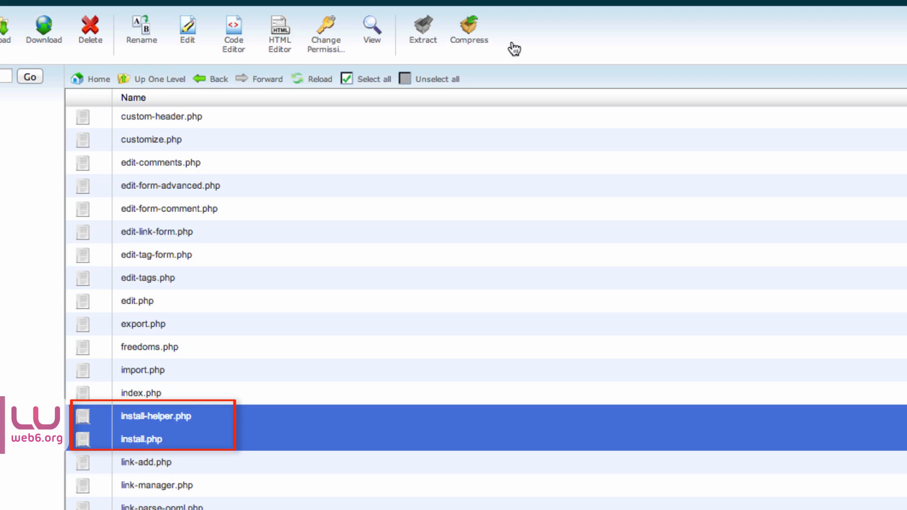
click(89, 33)
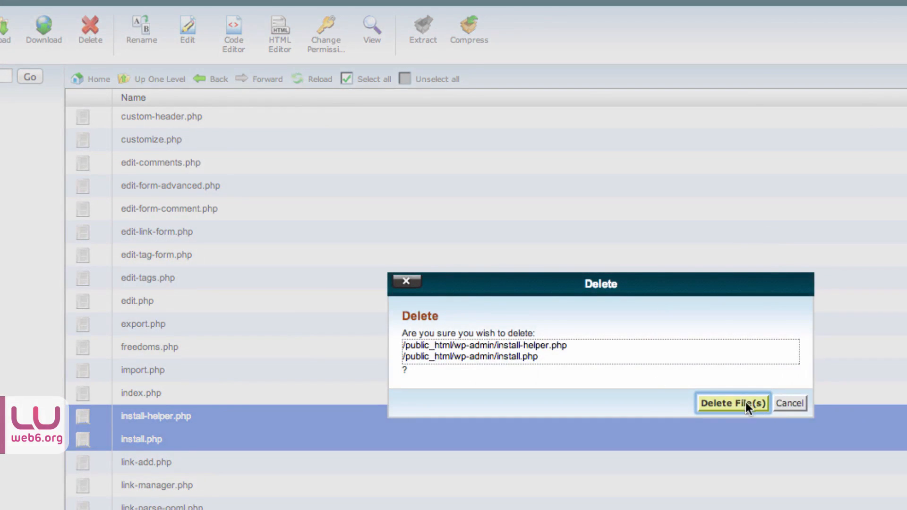
click(745, 402)
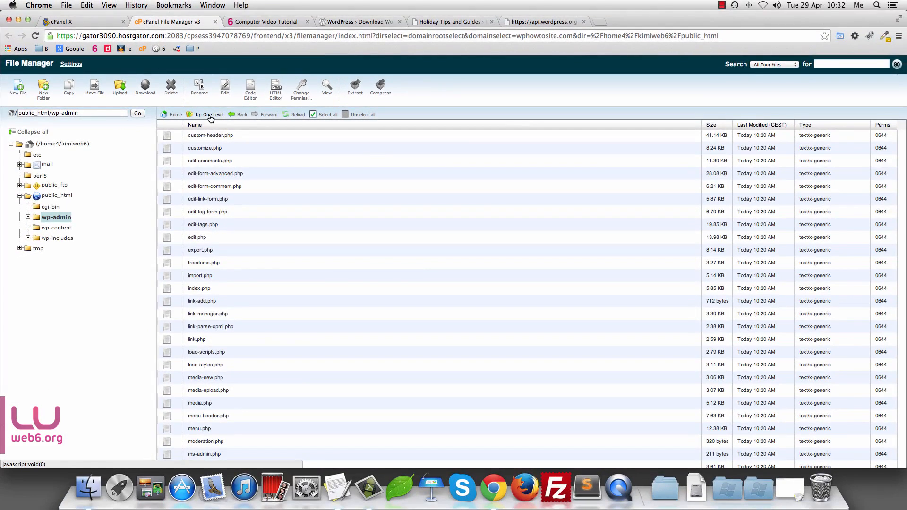
click(210, 118)
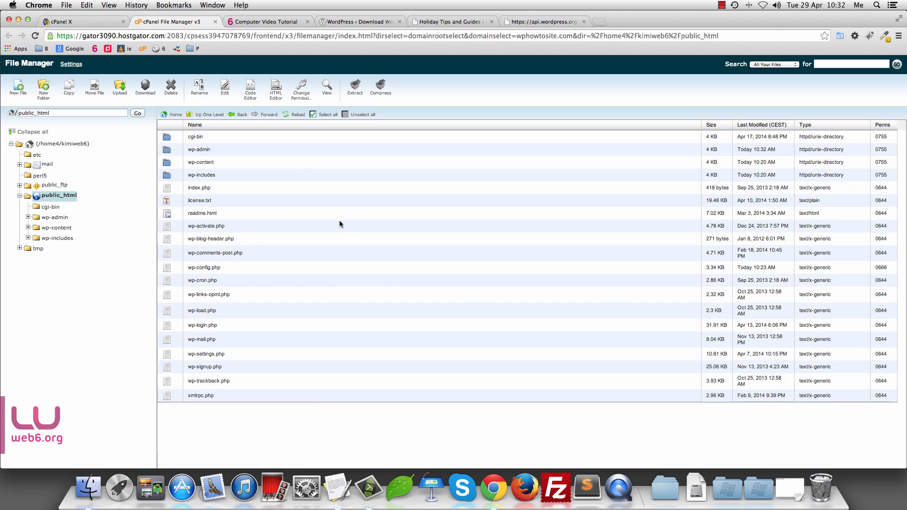
Step: Switch to the Holiday Tips and Guides tab showing the site's WordPress login page
click(436, 21)
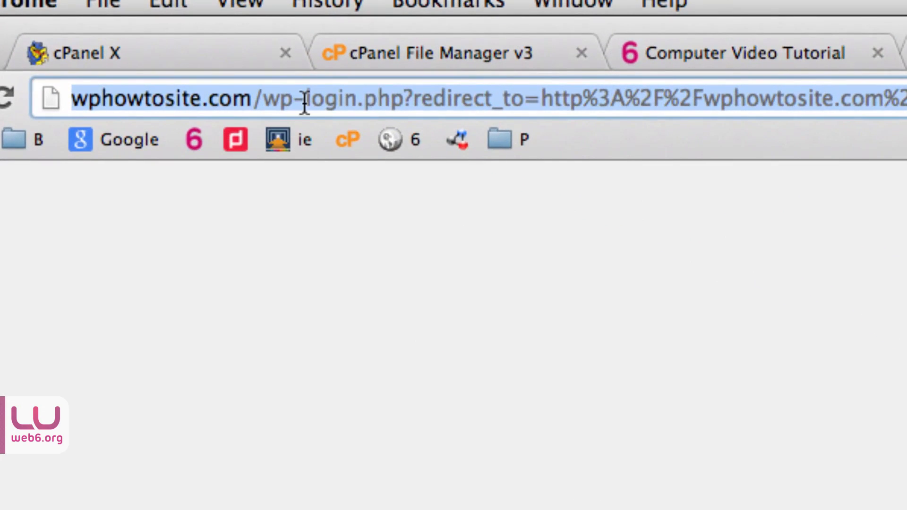
Step: Change the browser address to wphowtosite.com/wp-admin and load it
click(194, 60)
drag(70, 98, 259, 90)
click(260, 91)
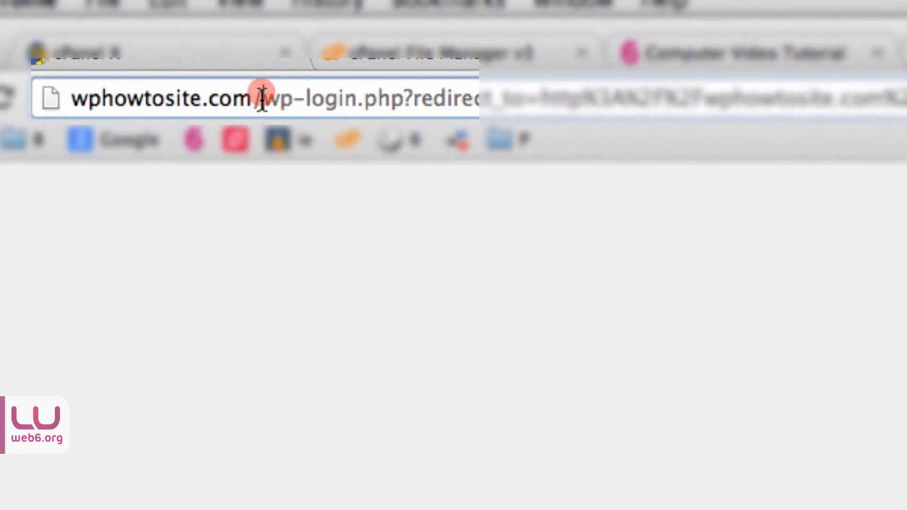
click(263, 98)
key(shift+super+Right)
text(wp-admi)
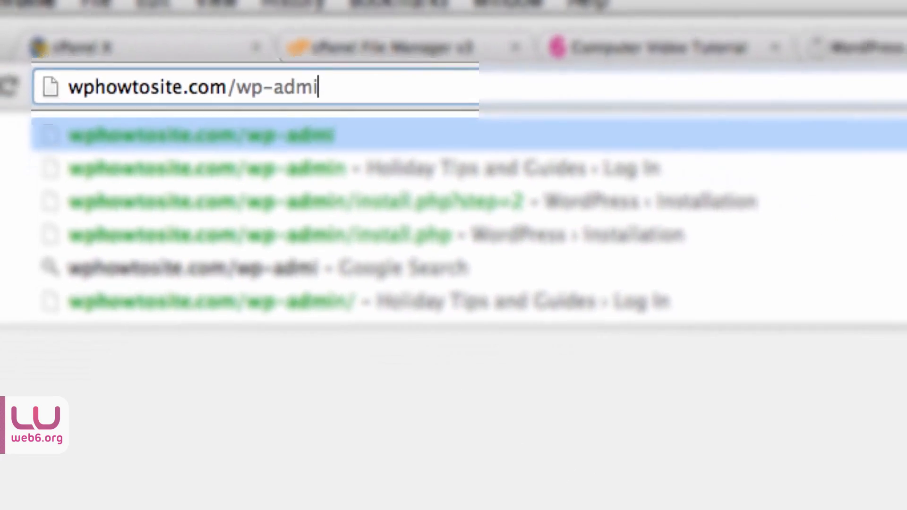
text(n)
key(Return)
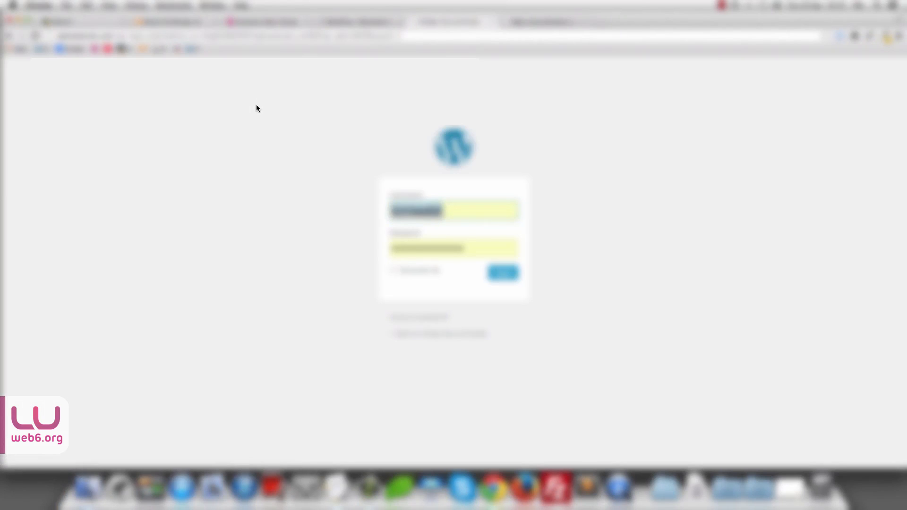
Step: Log in with the saved username and password to reach the WordPress Dashboard
click(454, 210)
drag(461, 210, 200, 178)
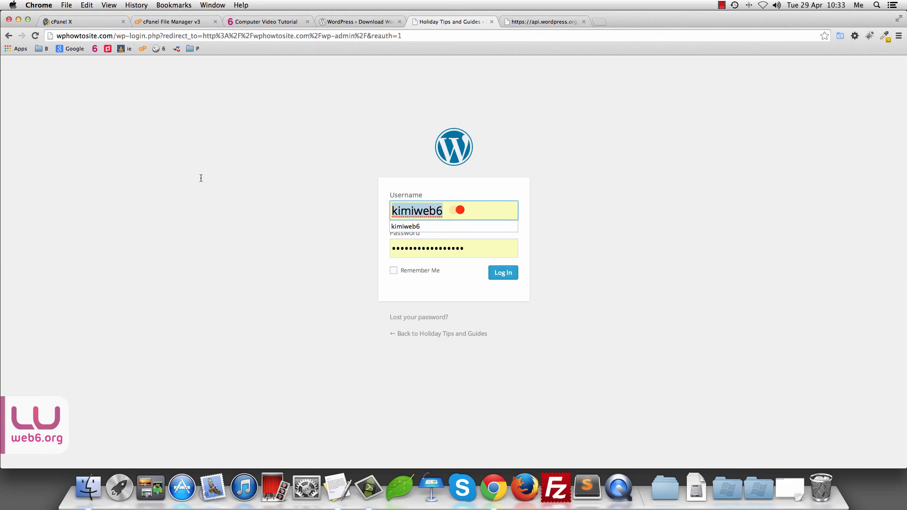
click(469, 246)
drag(472, 246, 390, 243)
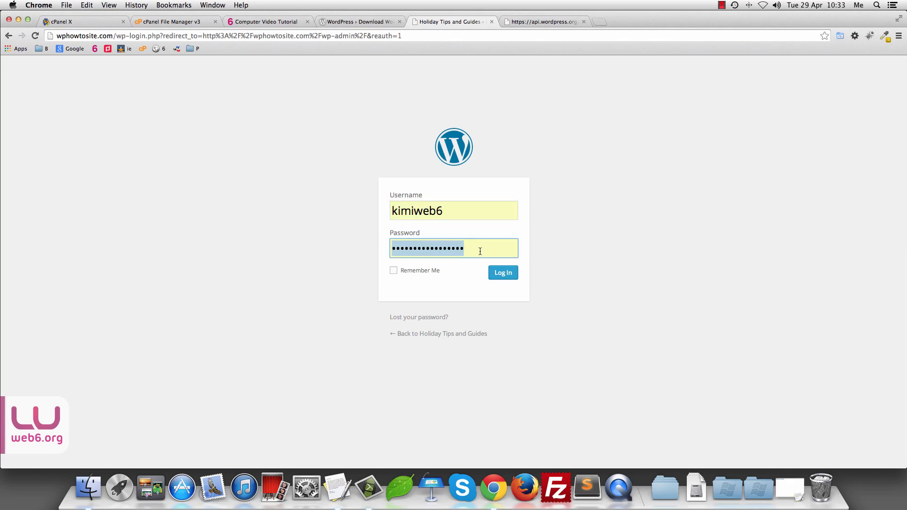
key(Return)
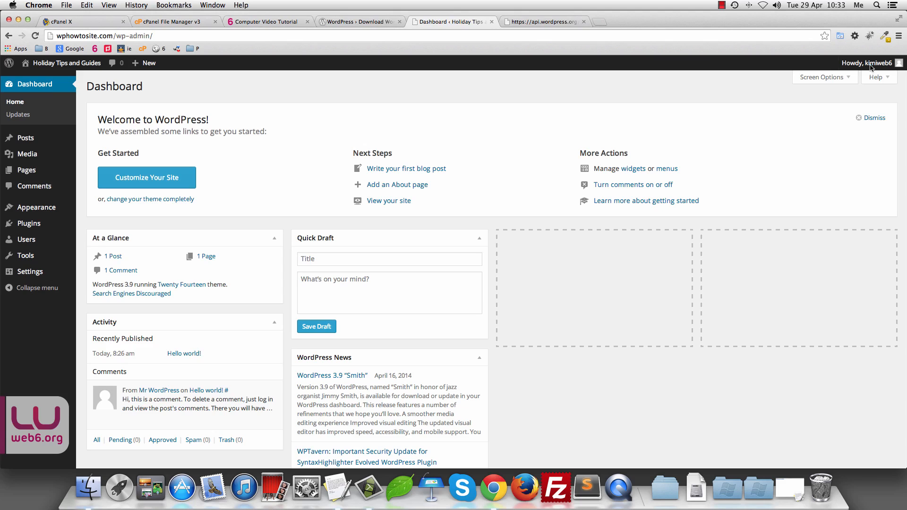
mouse_move(872, 67)
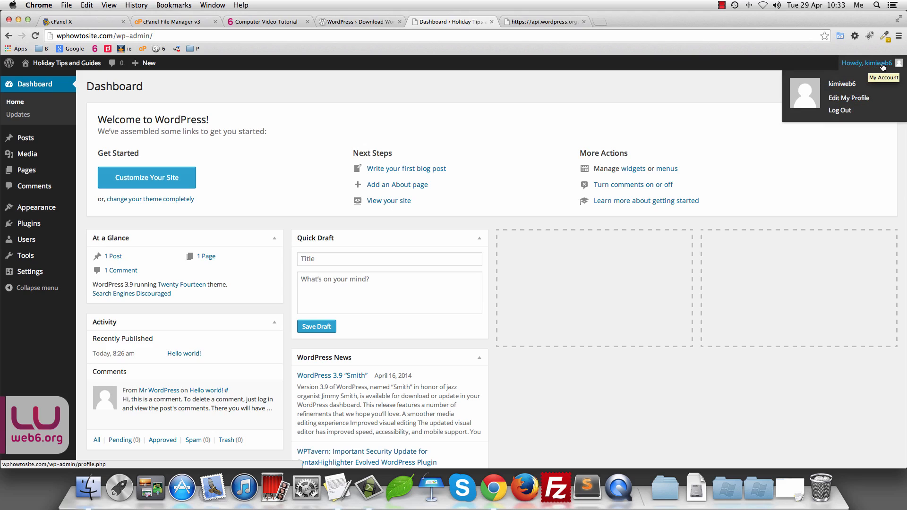
Step: Open the user profile and fill in the user's first and last name
click(850, 98)
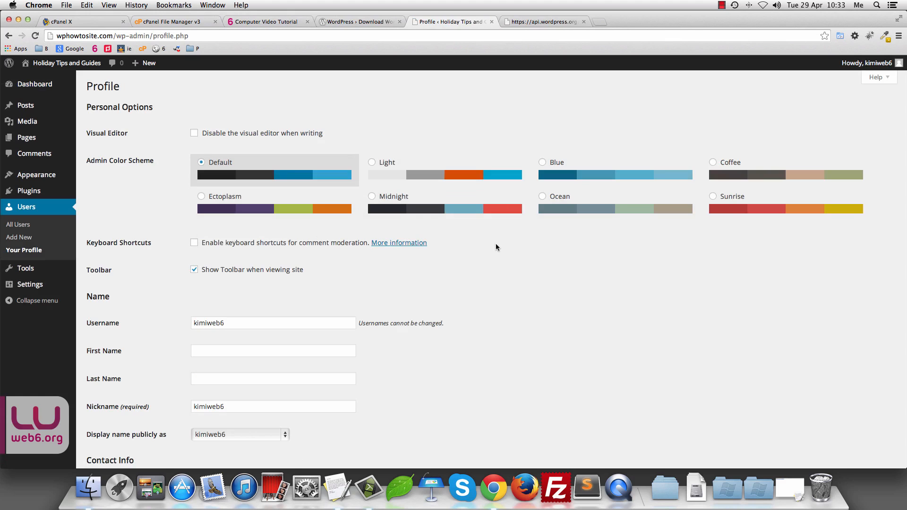
scroll(506, 248, down, 5)
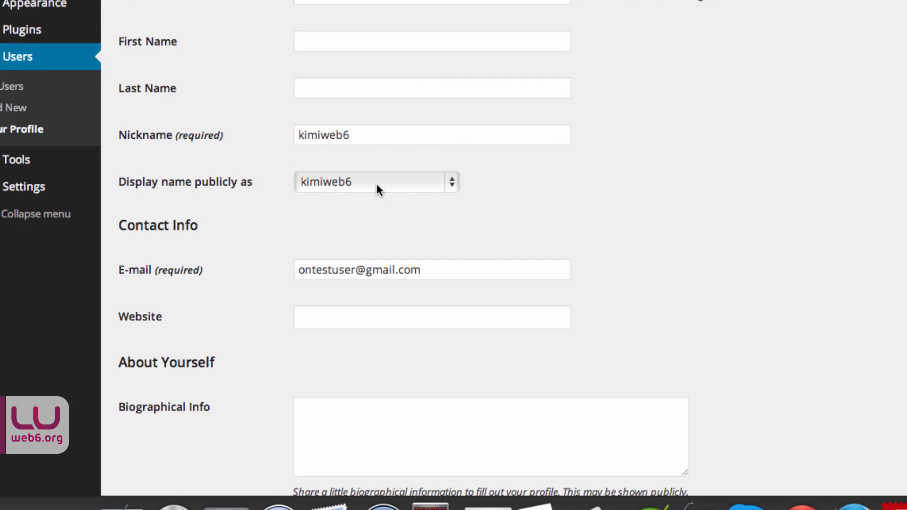
double_click(360, 138)
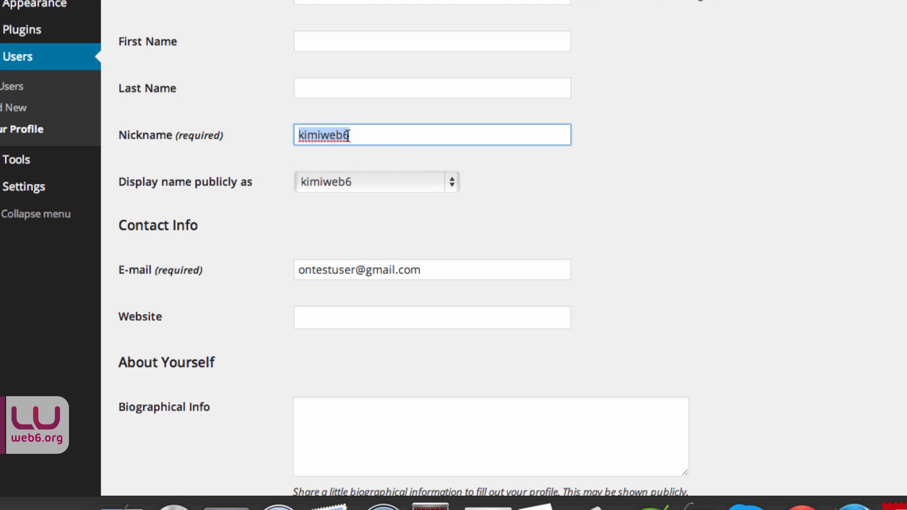
click(319, 40)
text(Kim)
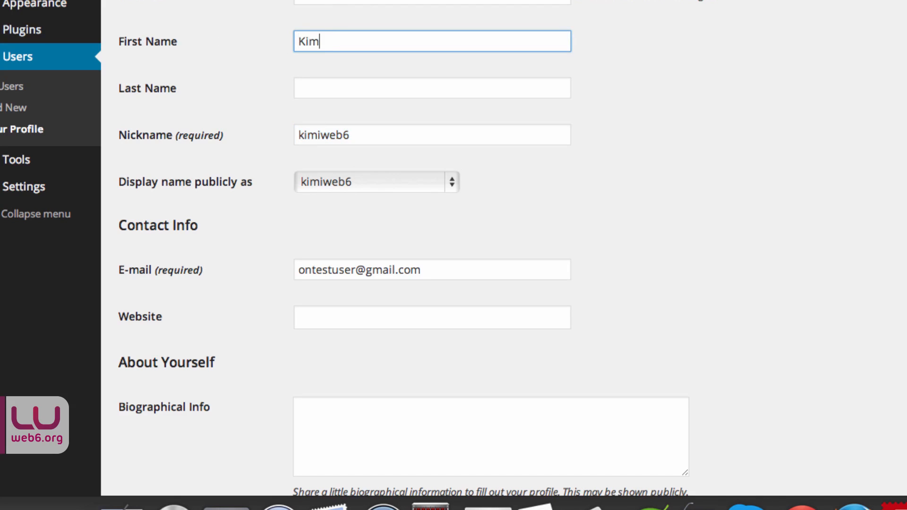
key(Tab)
text(M)
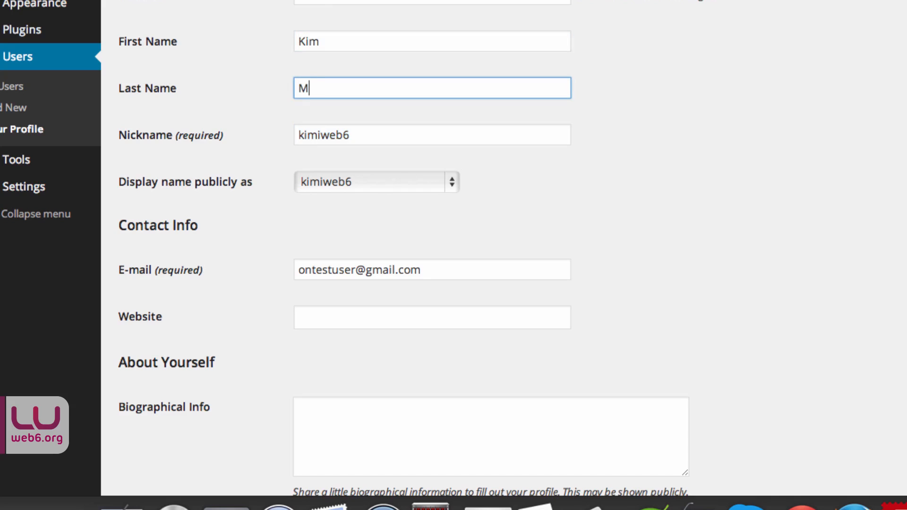
text(uellner)
Step: Replace the nickname, set it as the public display name, and update the profile
click(340, 131)
double_click(353, 135)
text(Kimi)
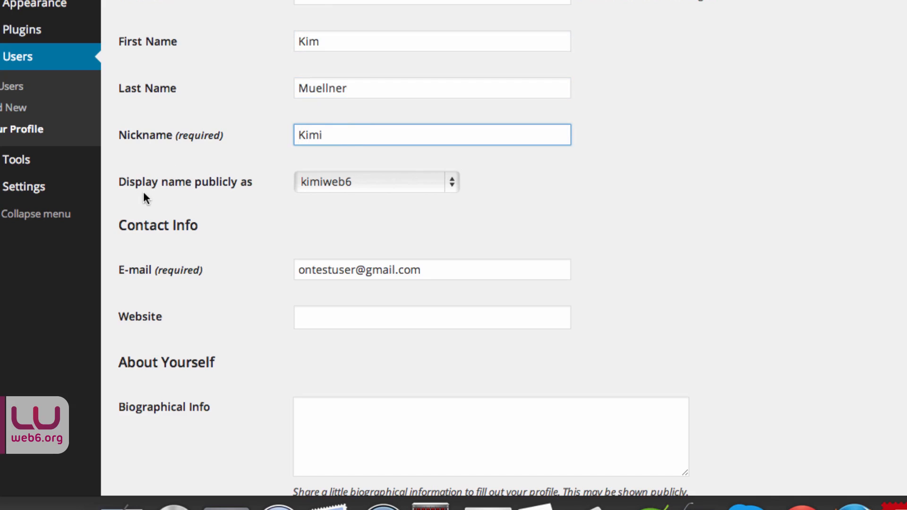
click(402, 182)
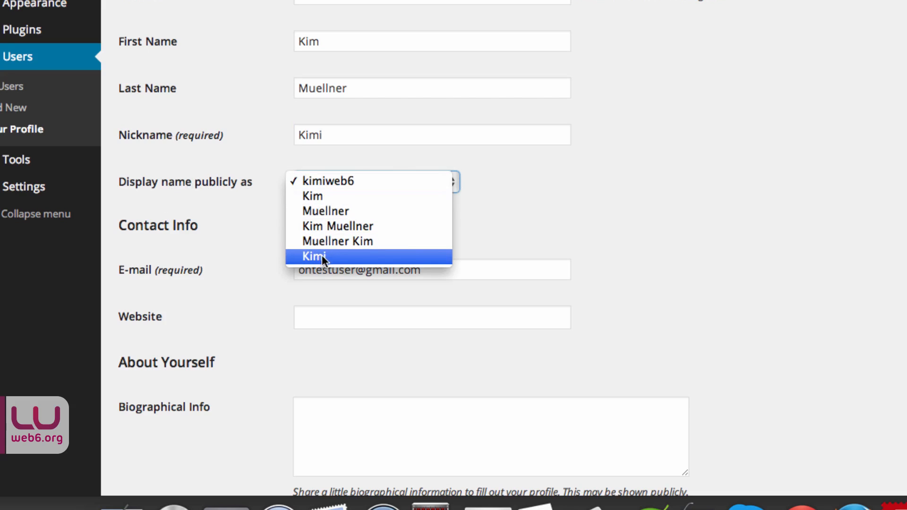
click(334, 257)
scroll(655, 243, down, 5)
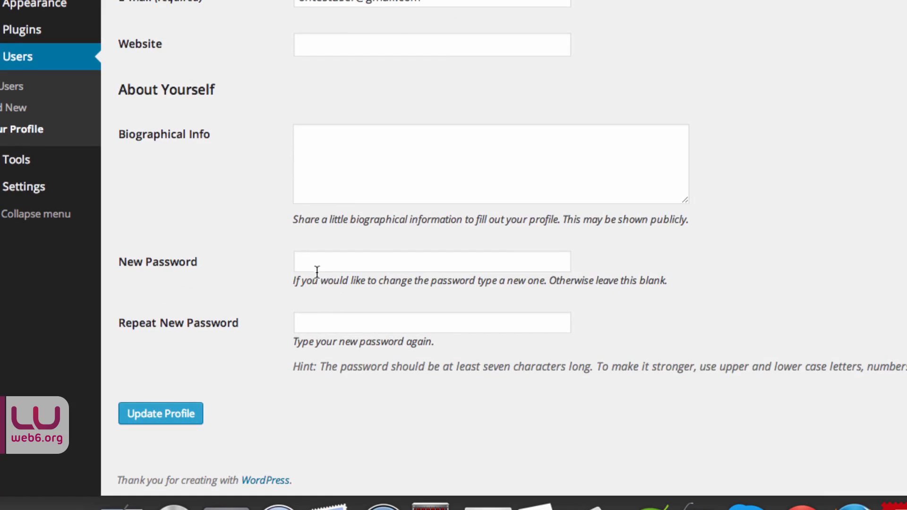
click(325, 262)
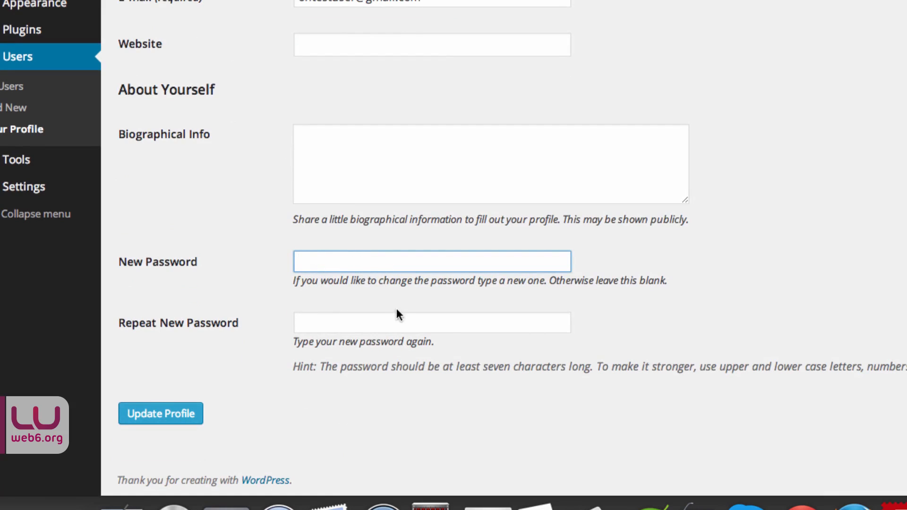
click(160, 419)
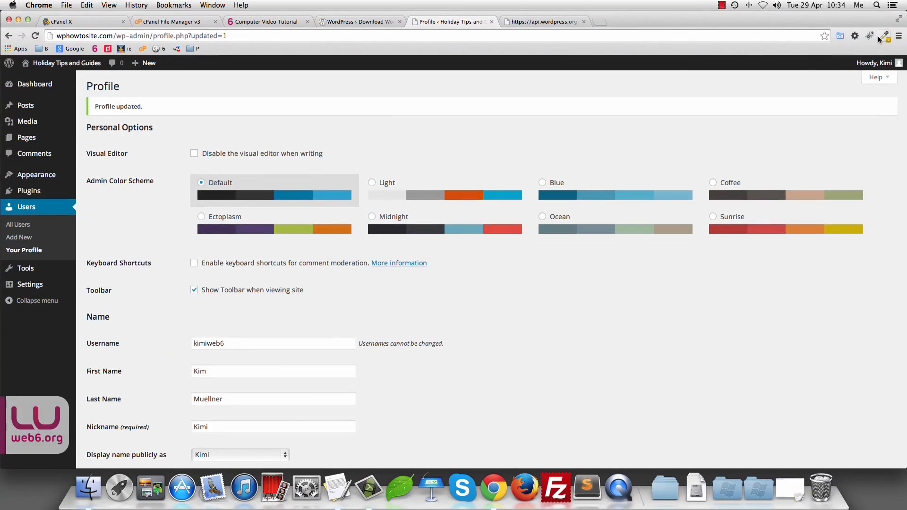
mouse_move(887, 66)
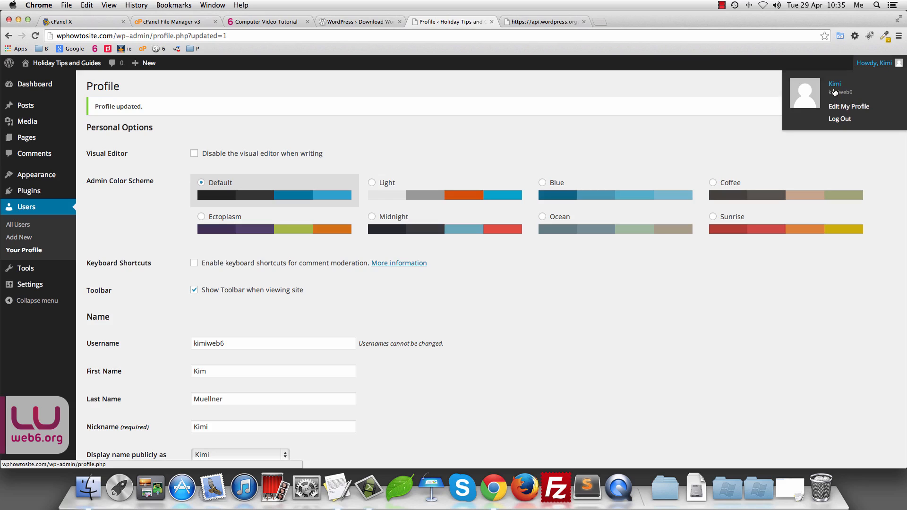
Step: Open Posts > All Posts, listing the single Hello world! post
click(671, 152)
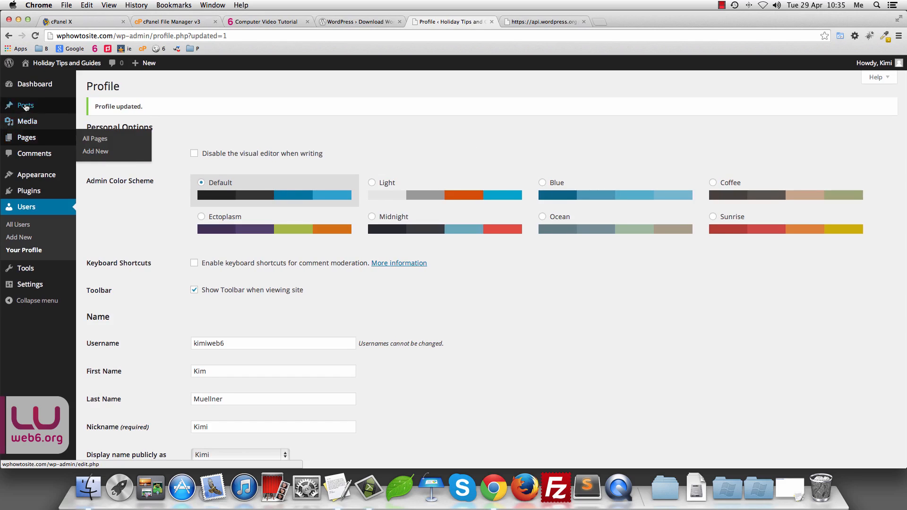
mouse_move(28, 107)
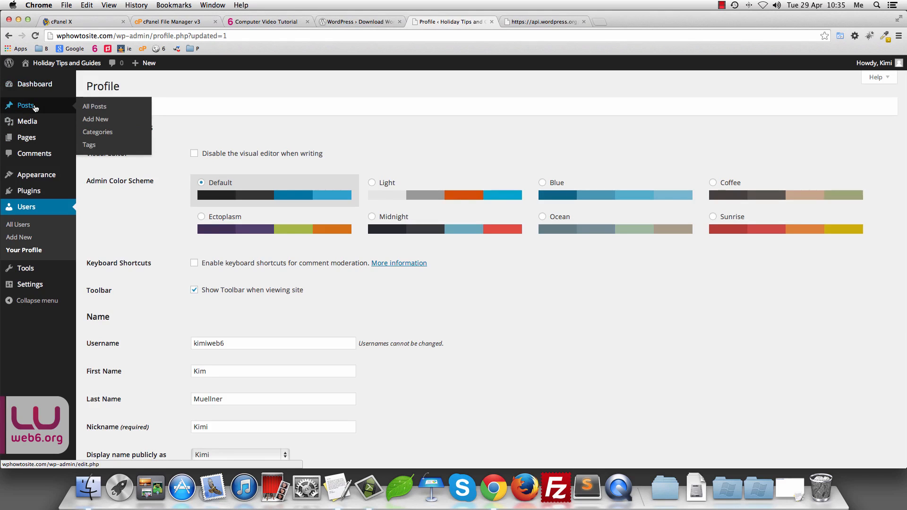
click(97, 106)
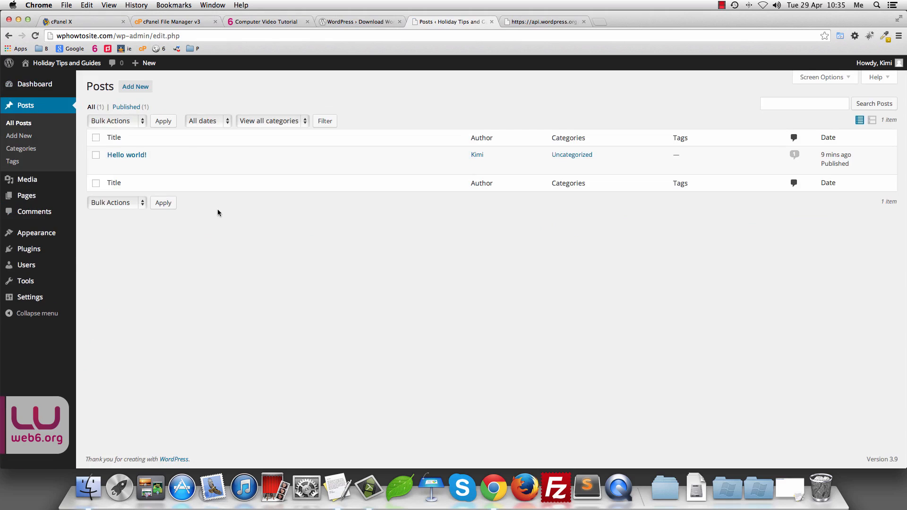
mouse_move(123, 158)
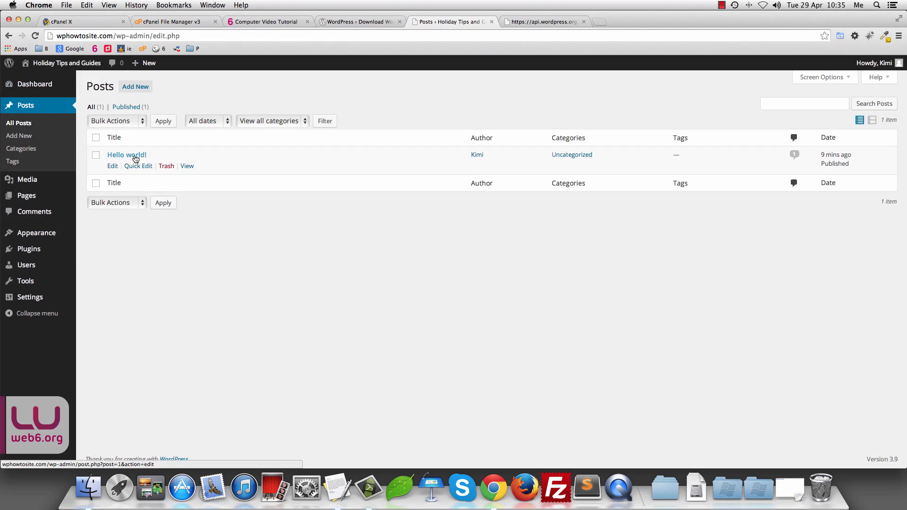
Step: Open the live site in a new tab, close the api.wordpress.org tab, and browse the Hello world! post
mouse_move(57, 64)
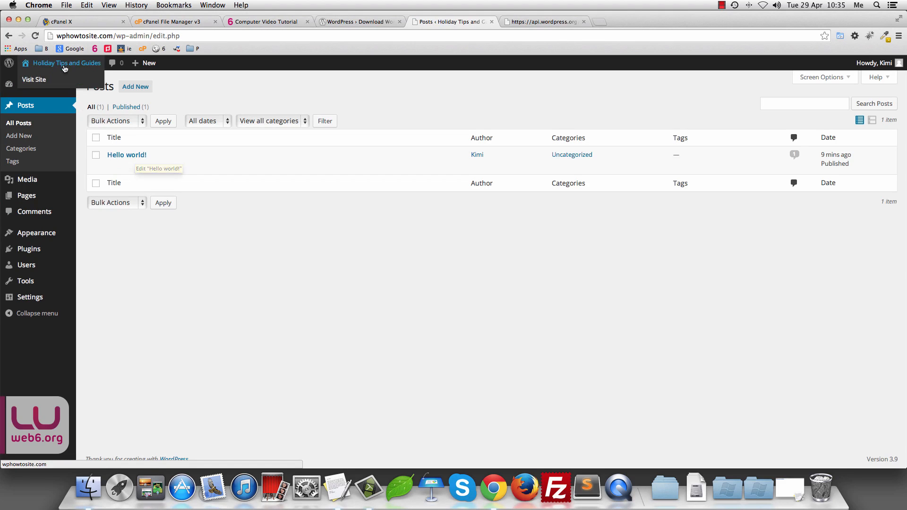
drag(55, 81, 590, 19)
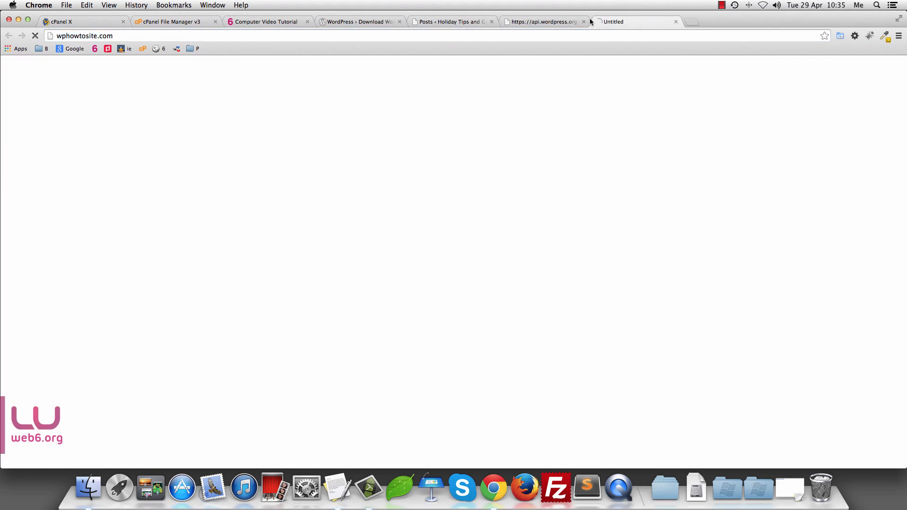
click(570, 20)
click(585, 22)
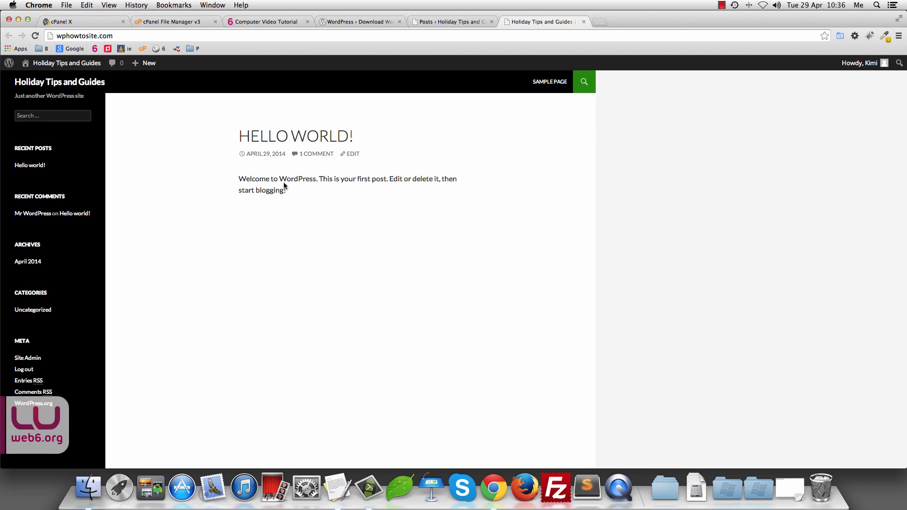
scroll(284, 187, down, 1)
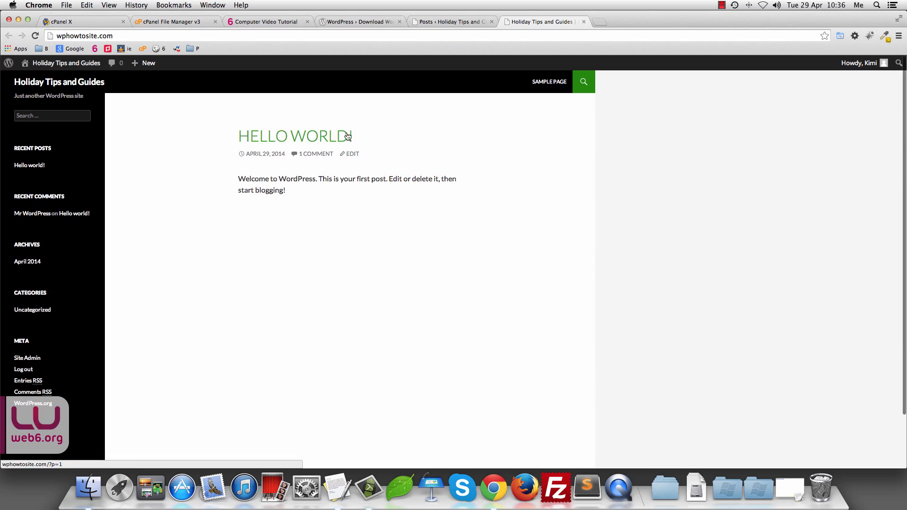
scroll(404, 153, down, 1)
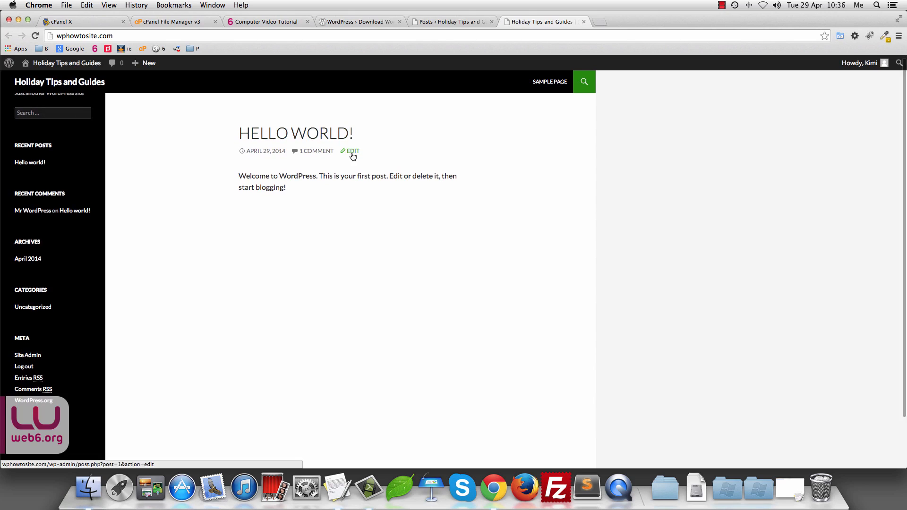
Step: Trash the Hello world! post, then delete it permanently from the Trash
click(584, 22)
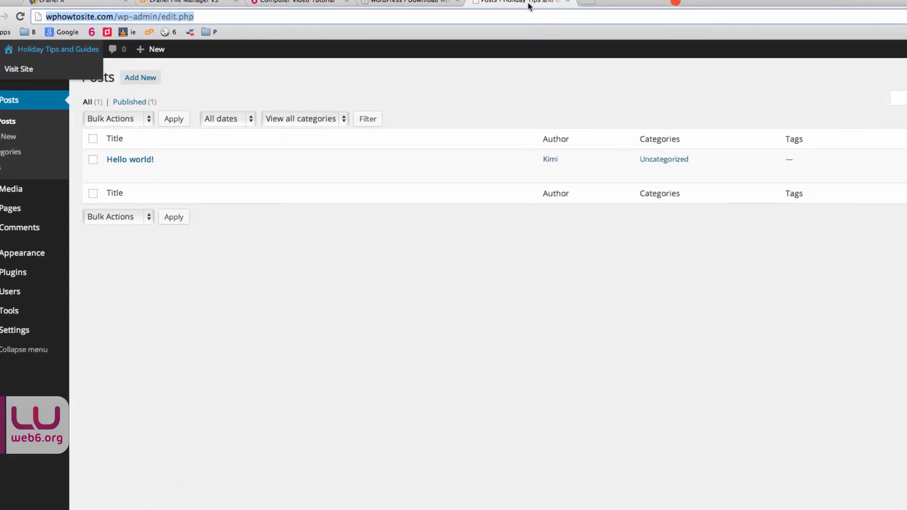
click(87, 169)
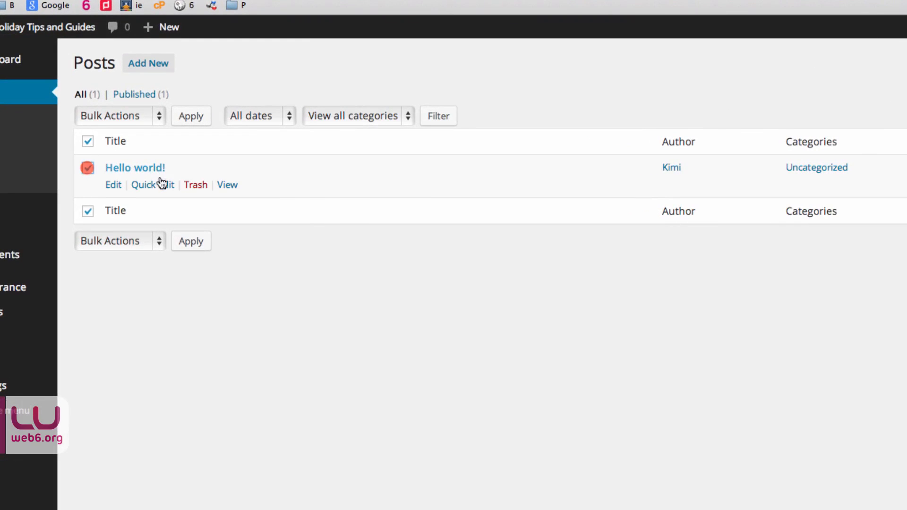
click(195, 187)
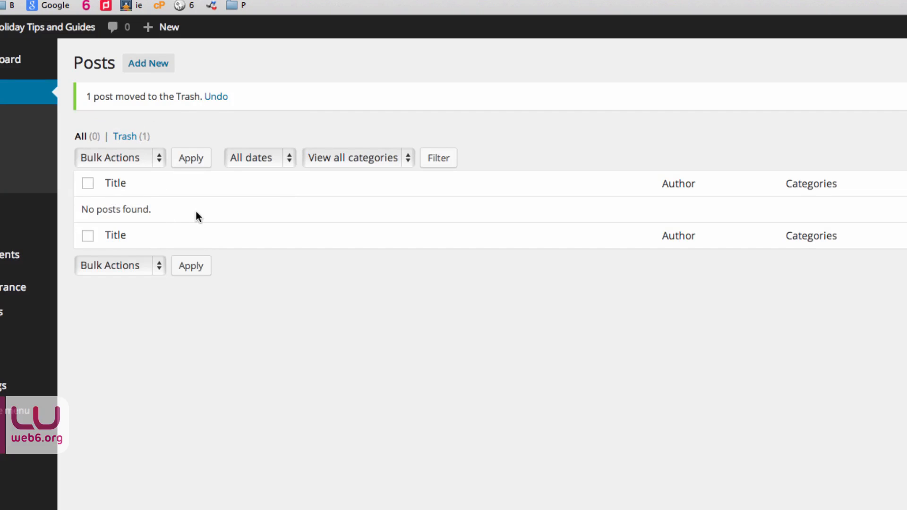
click(124, 138)
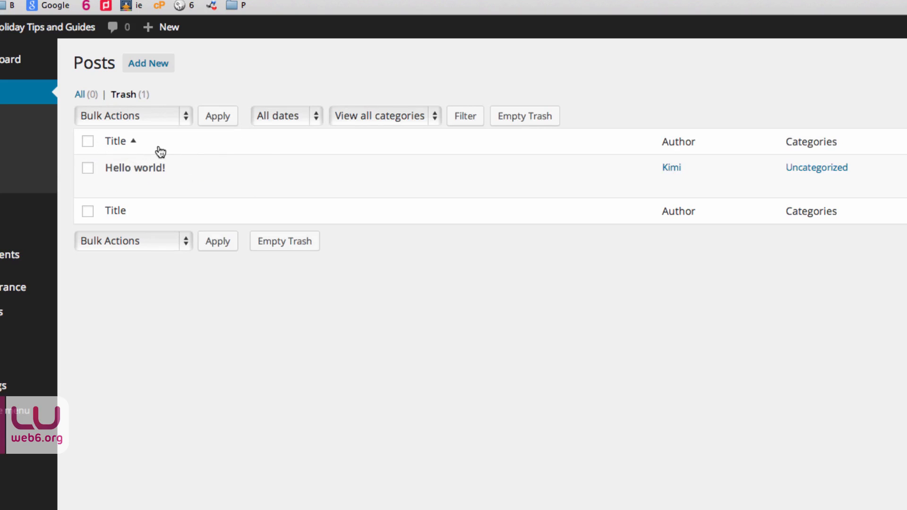
mouse_move(136, 178)
mouse_move(157, 167)
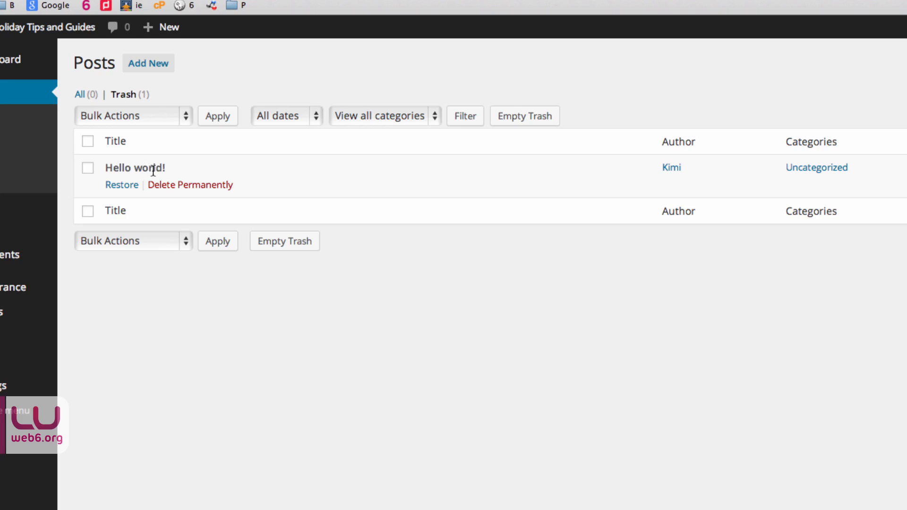
click(188, 185)
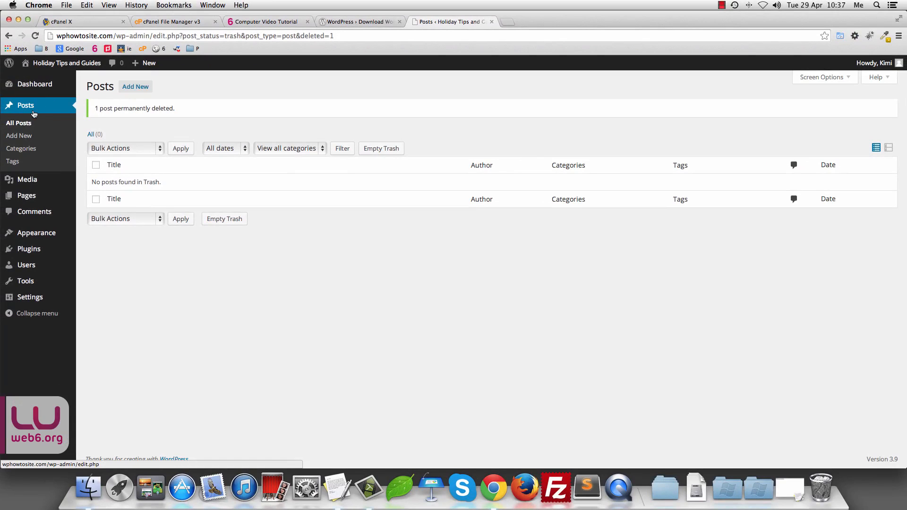
Step: Quick Edit the Uncategorized category to name 'Travel' with slug 'travel' and save it
click(21, 151)
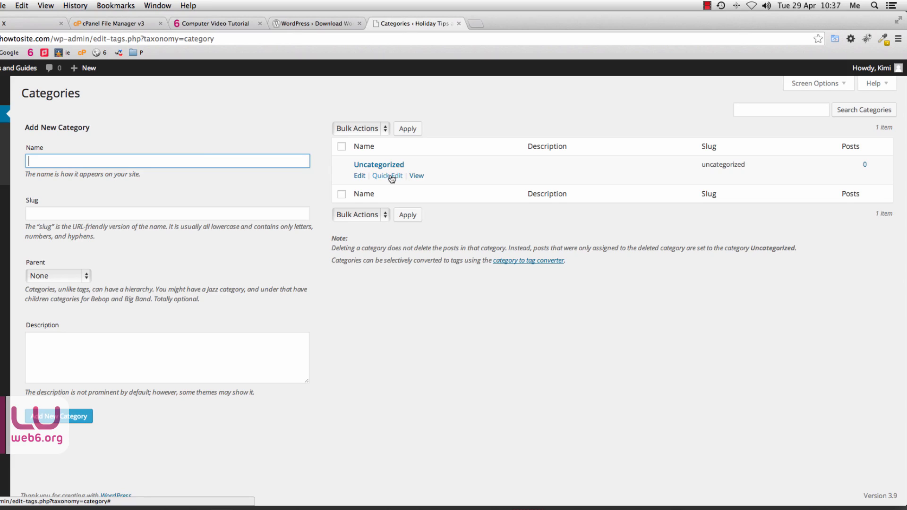
click(392, 177)
double_click(455, 177)
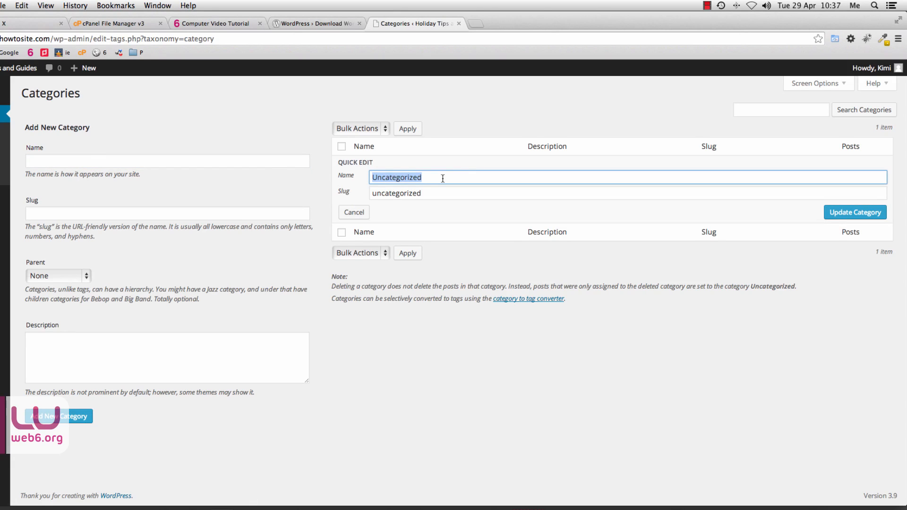
text(Travel)
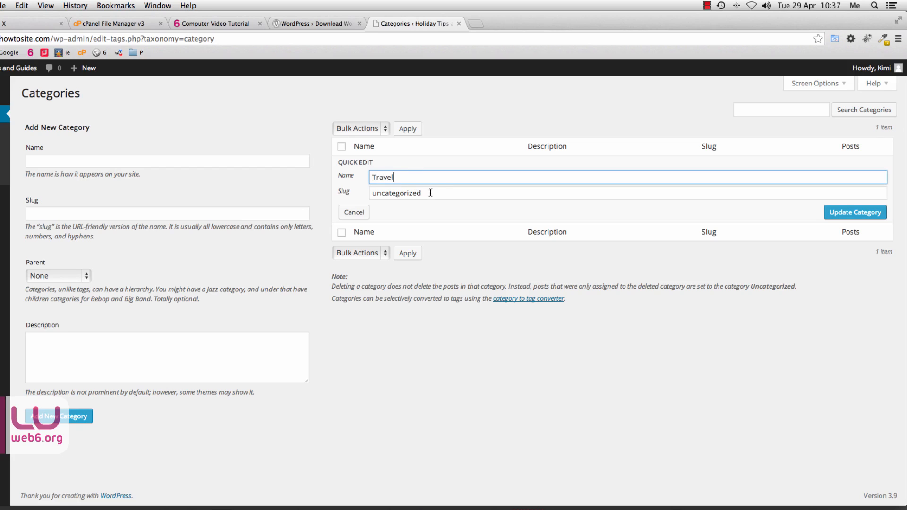
key(Tab)
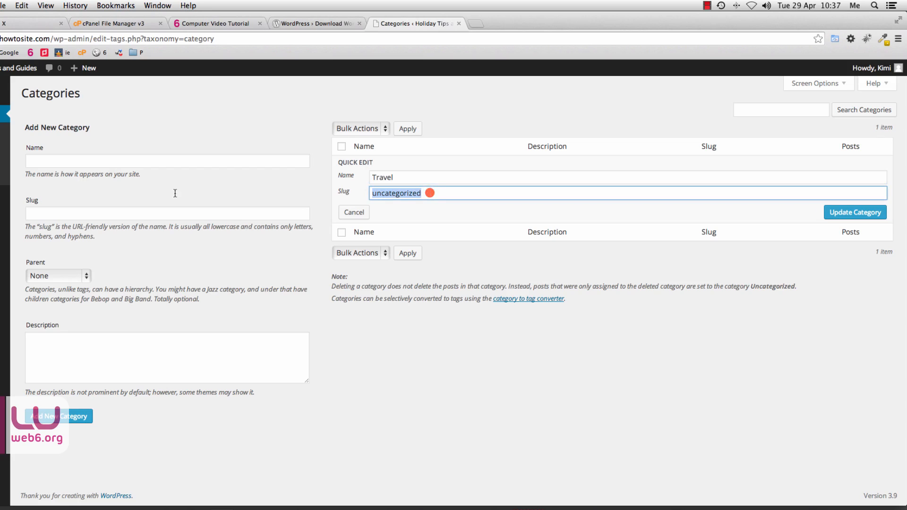
text(travel)
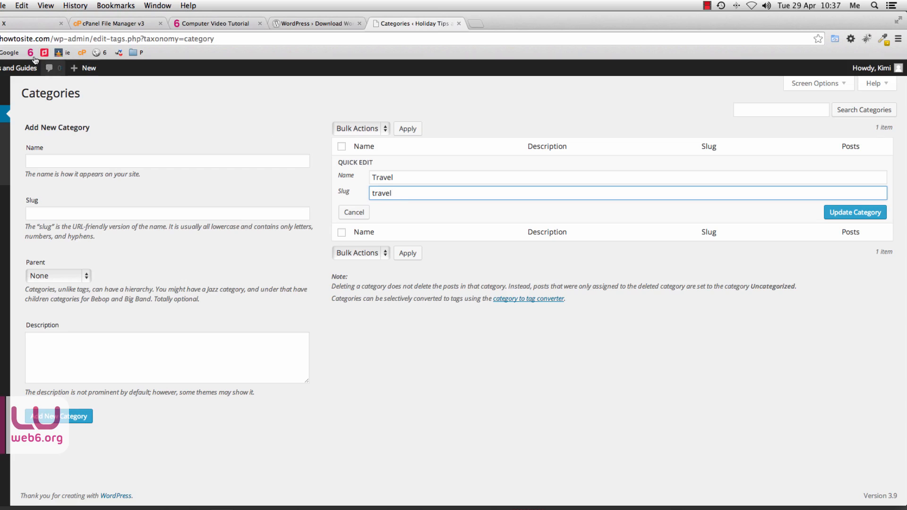
drag(90, 39, 56, 38)
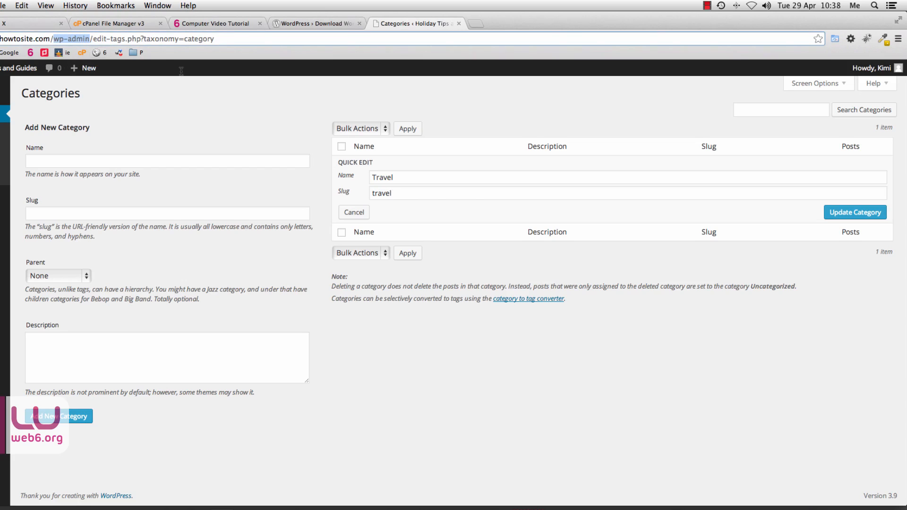
double_click(393, 194)
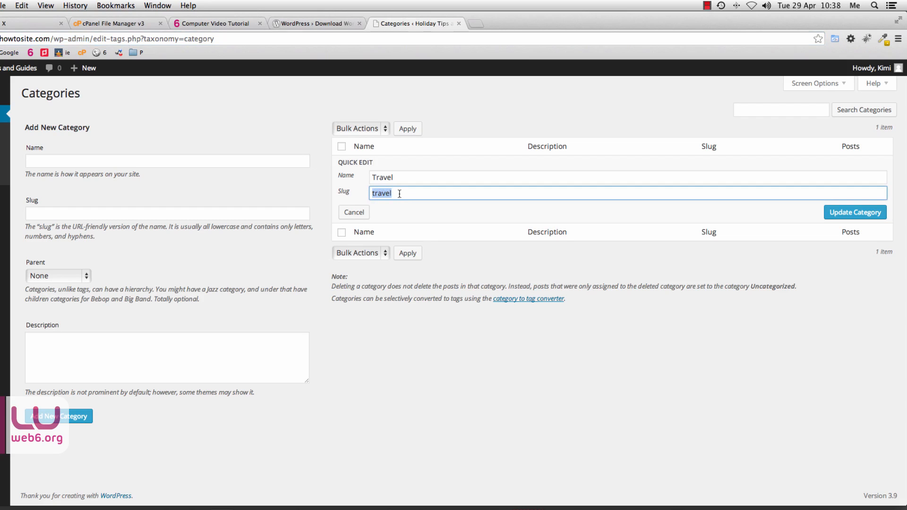
click(862, 212)
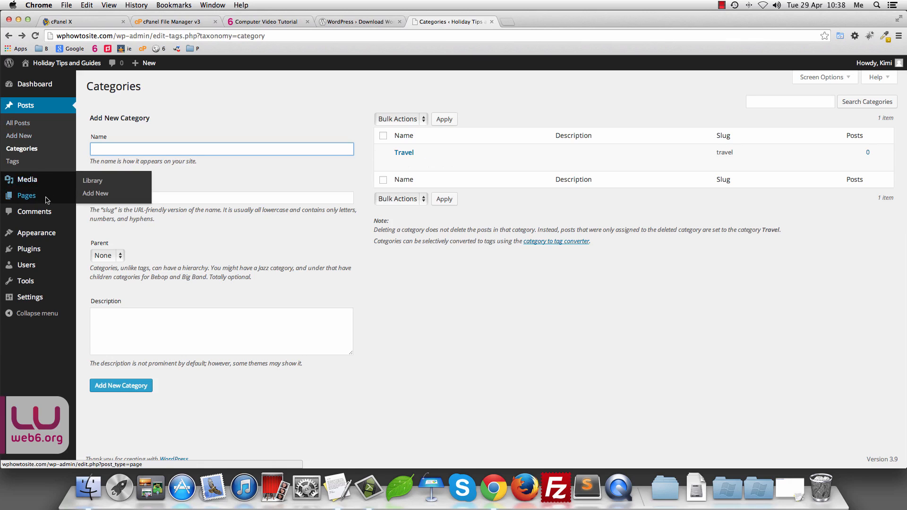
Step: View the Sample Page on the live site from All Pages, then open it in Edit Page
mouse_move(48, 197)
click(88, 197)
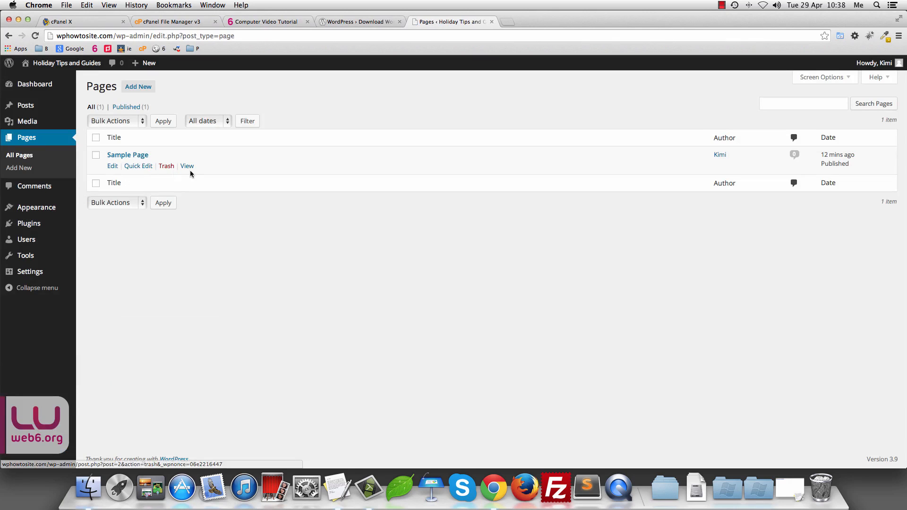
click(188, 167)
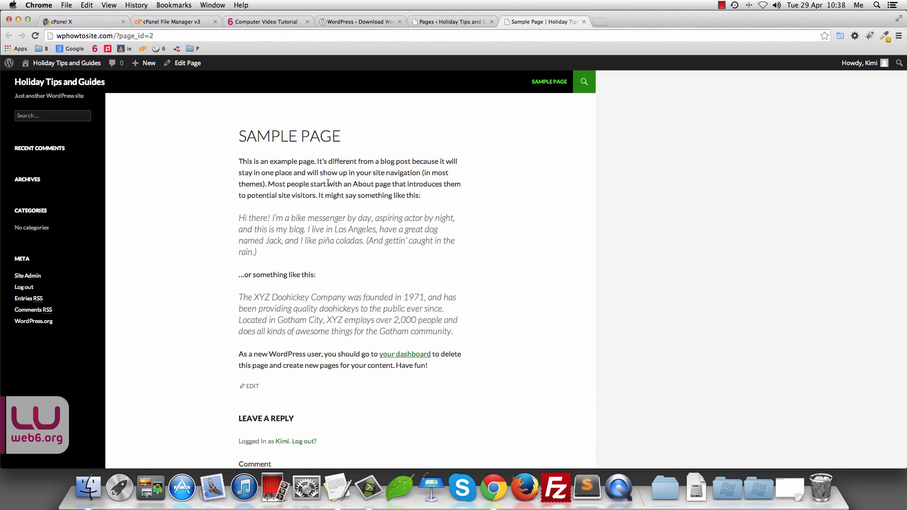
triple_click(241, 161)
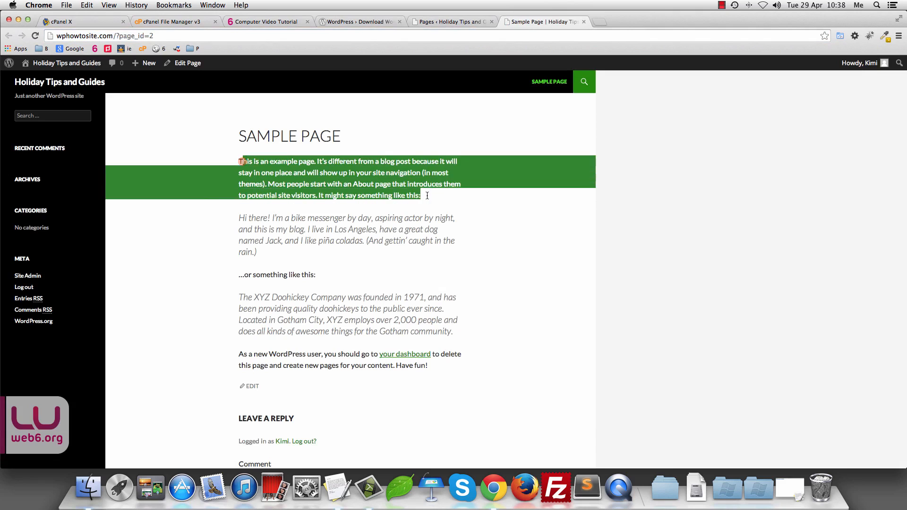
click(360, 231)
drag(257, 253, 234, 218)
scroll(309, 282, down, 2)
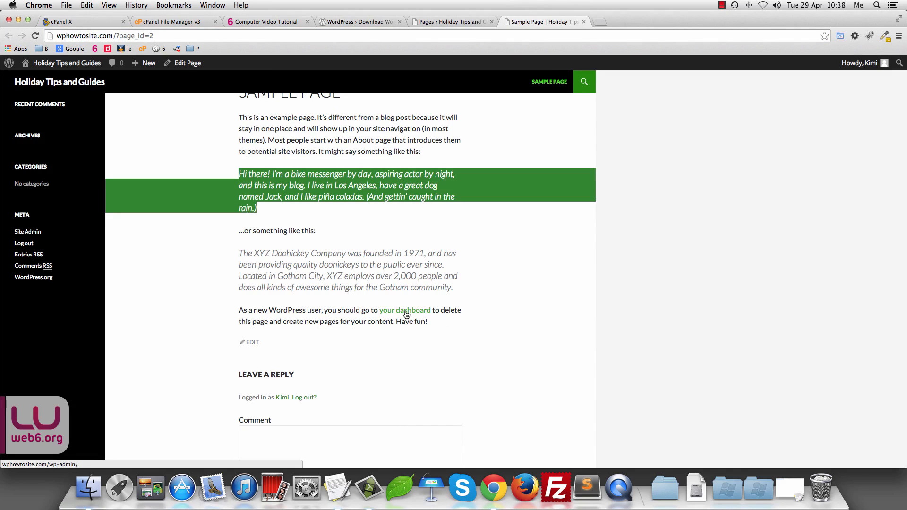
scroll(533, 178, up, 2)
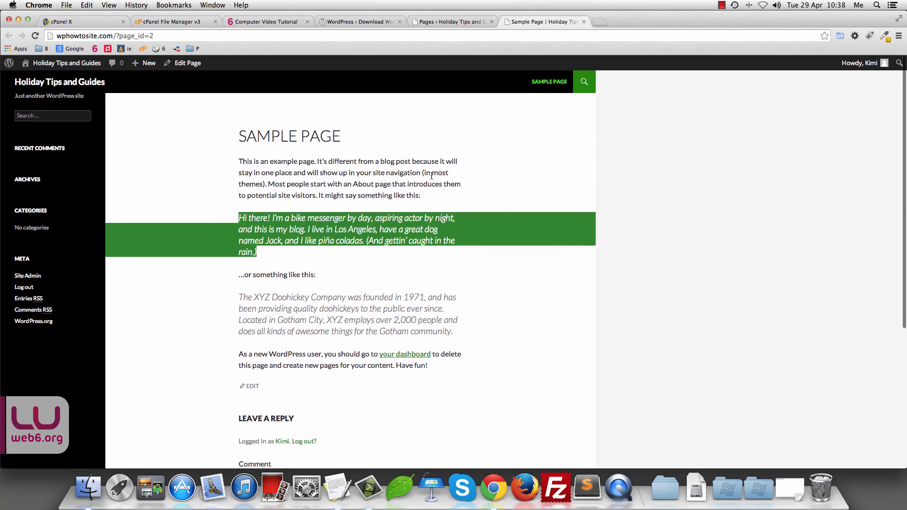
scroll(463, 309, down, 4)
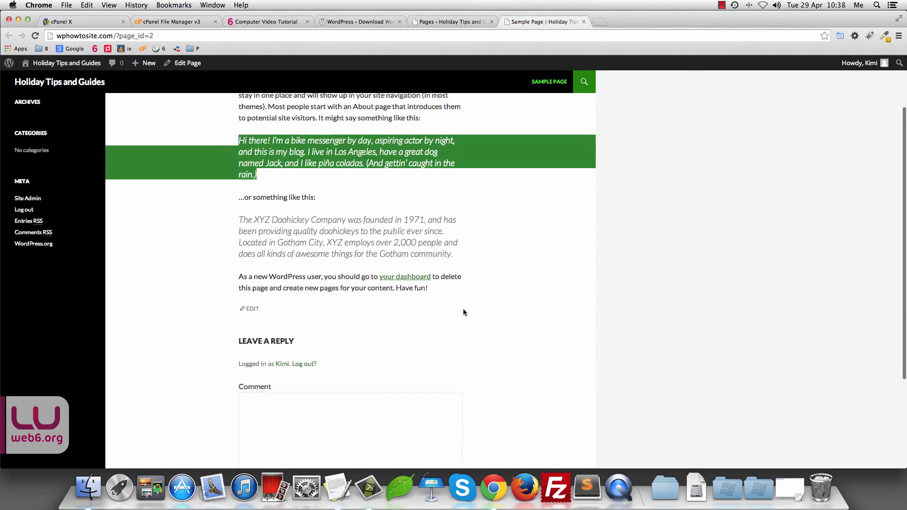
click(252, 304)
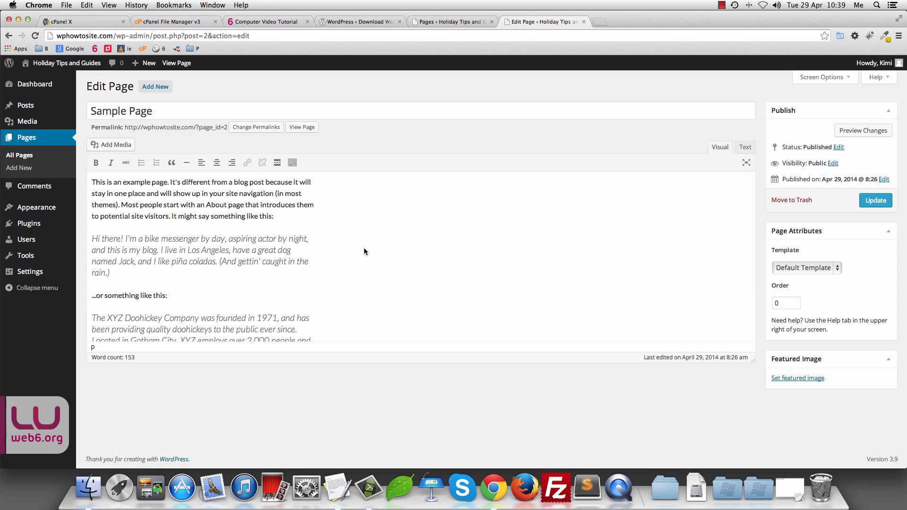
Step: Check the Sample Page's HTML in Text view, return to Visual, then go back to the Pages list
scroll(364, 248, down, 3)
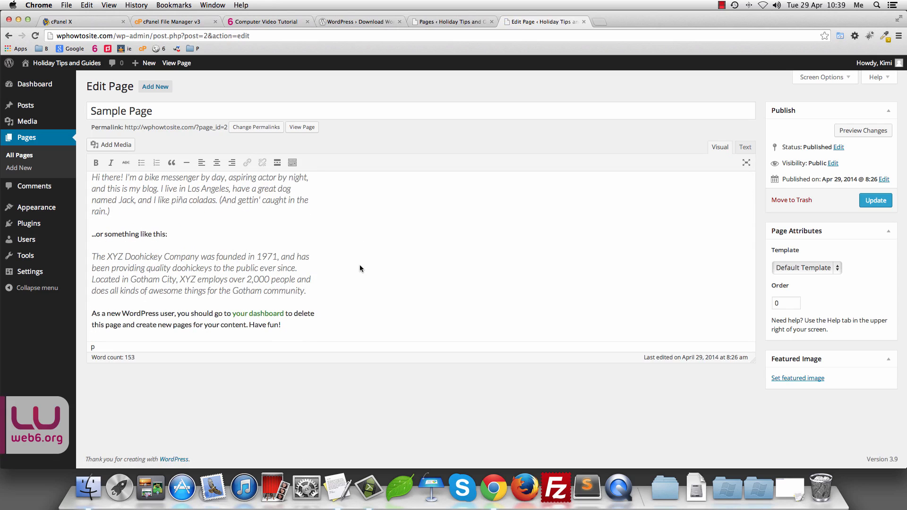
scroll(361, 269, up, 3)
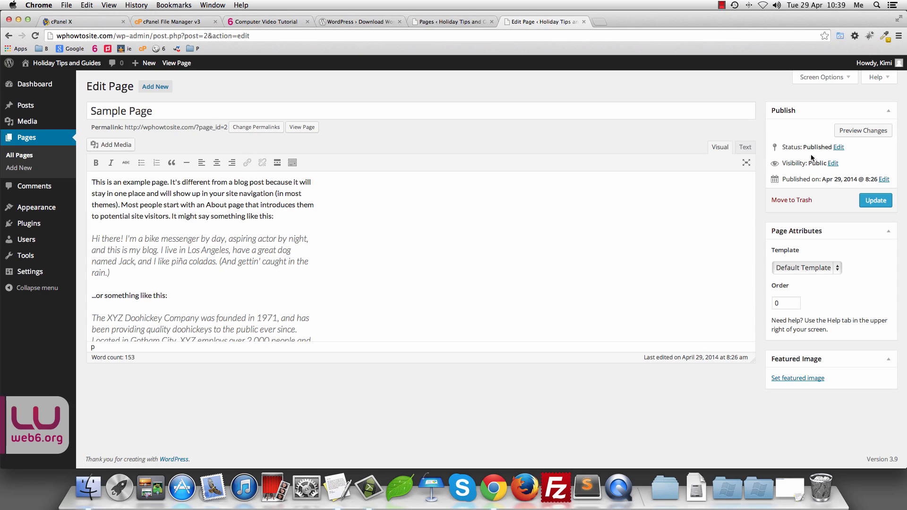
click(747, 148)
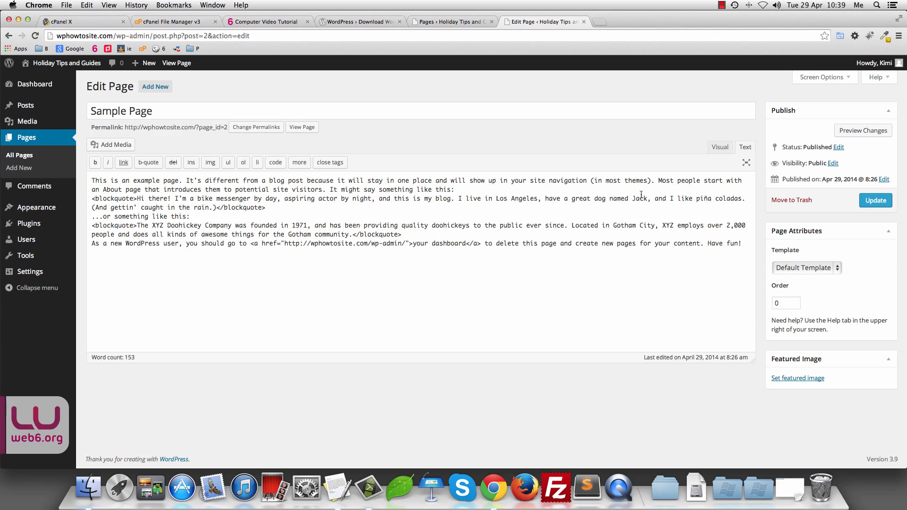
click(717, 151)
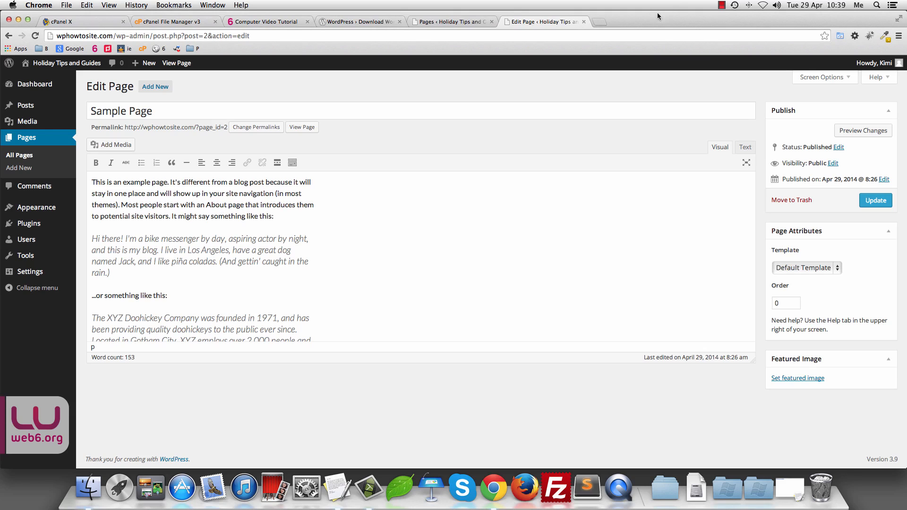
click(462, 22)
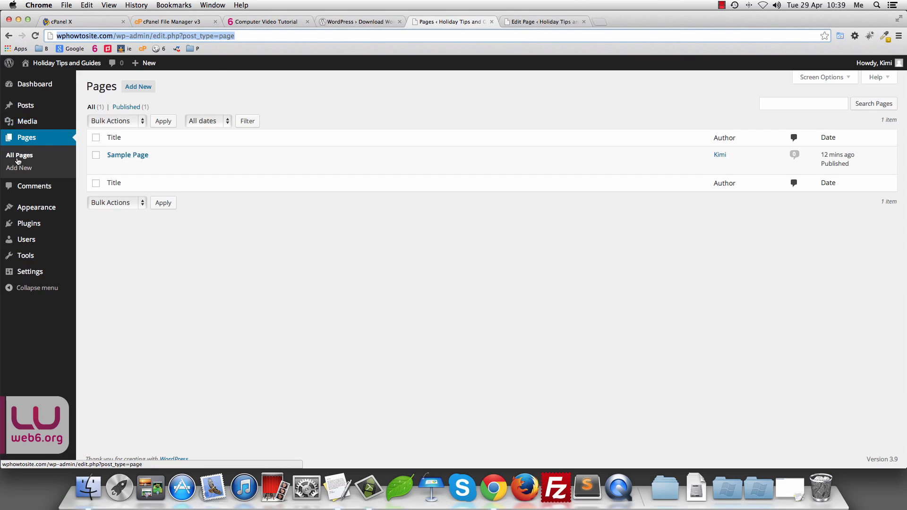
Step: Trash the Sample Page, delete it permanently from Trash, and confirm All Pages is empty
click(96, 155)
click(166, 166)
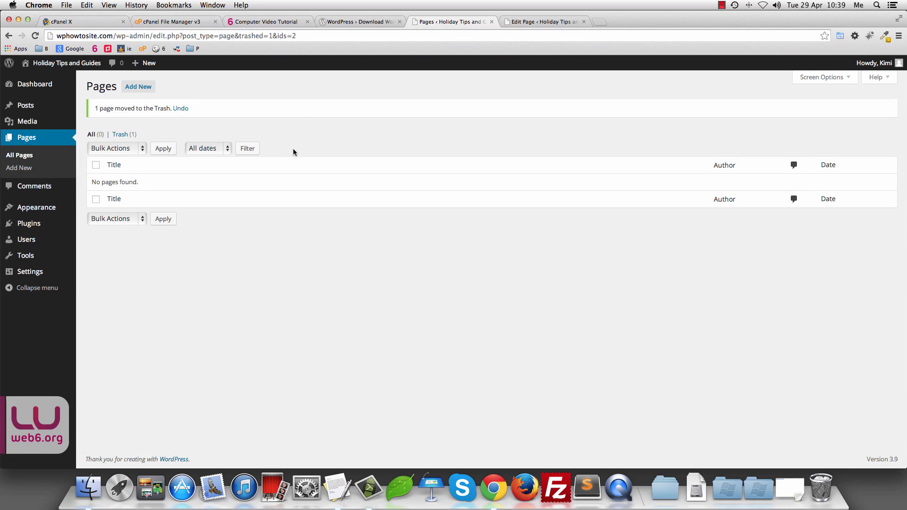
click(122, 134)
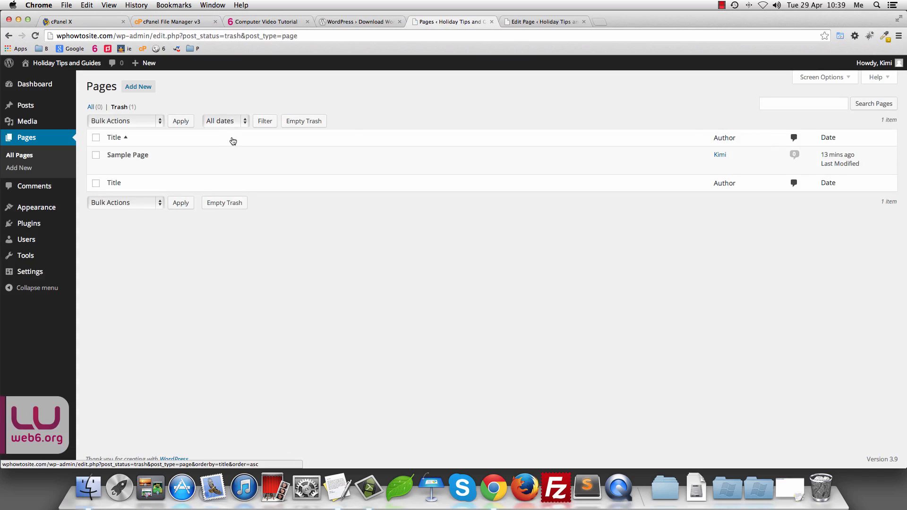
mouse_move(128, 155)
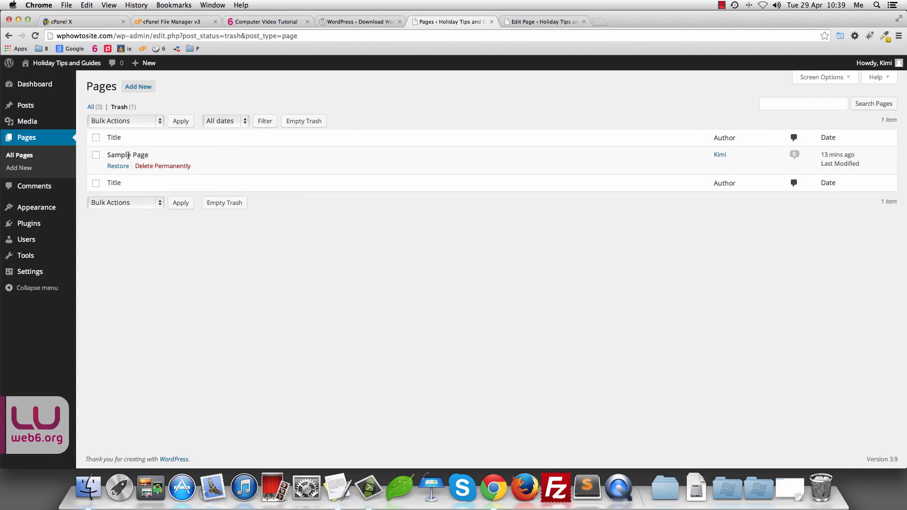
click(148, 168)
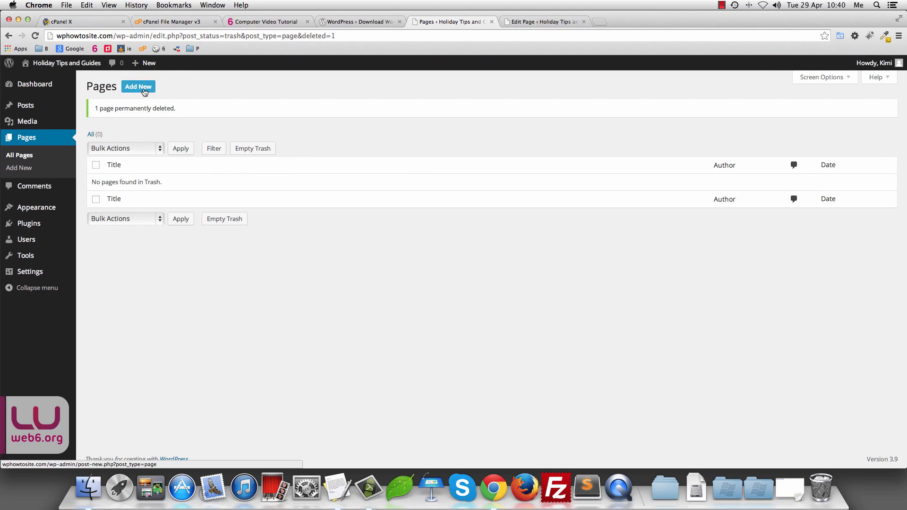
click(34, 153)
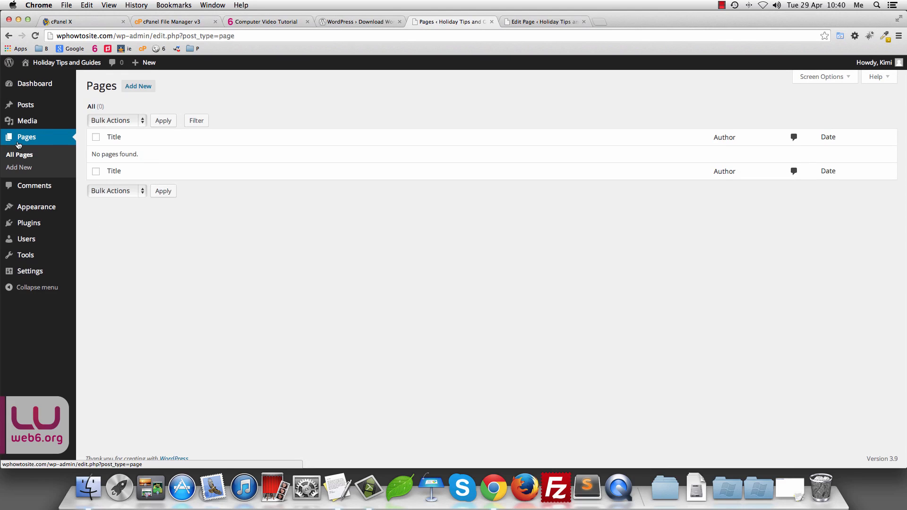
Step: Delete the Twenty Thirteen and Twenty Twelve themes from Appearance > Themes
mouse_move(45, 210)
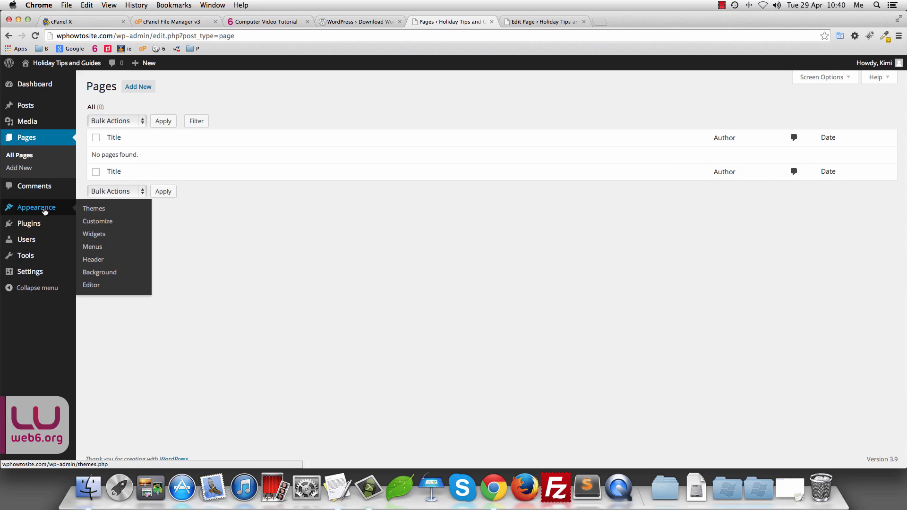
click(94, 208)
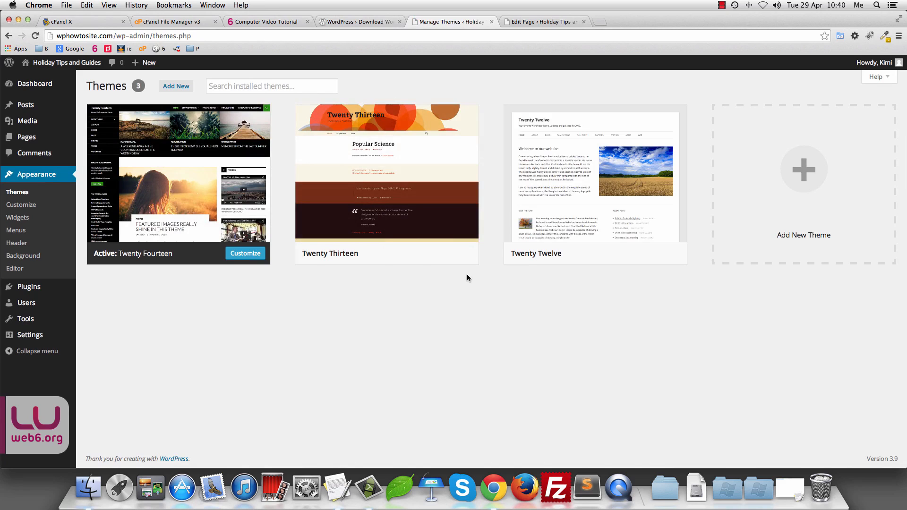
mouse_move(387, 260)
mouse_move(381, 208)
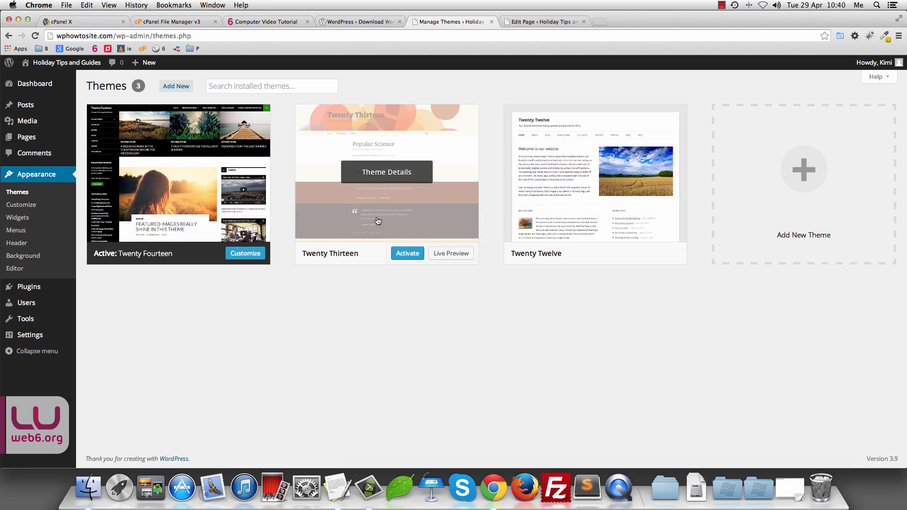
mouse_move(150, 226)
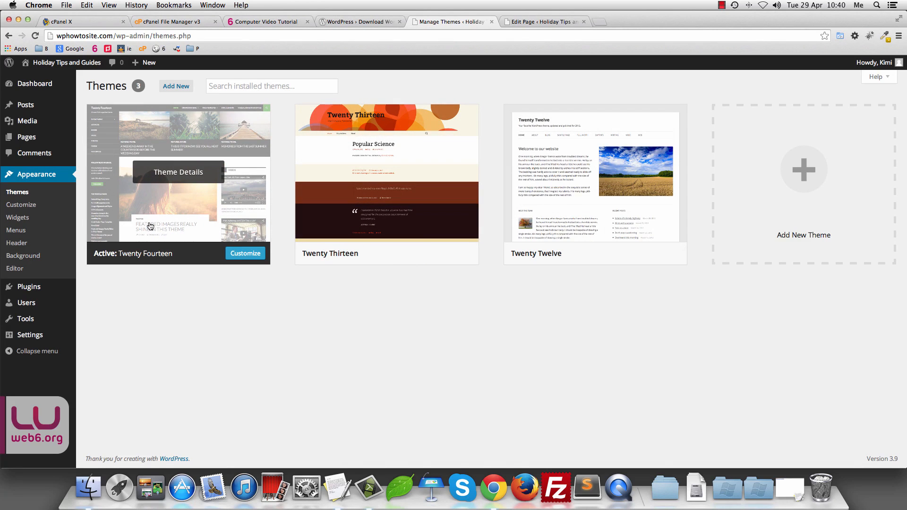
click(433, 205)
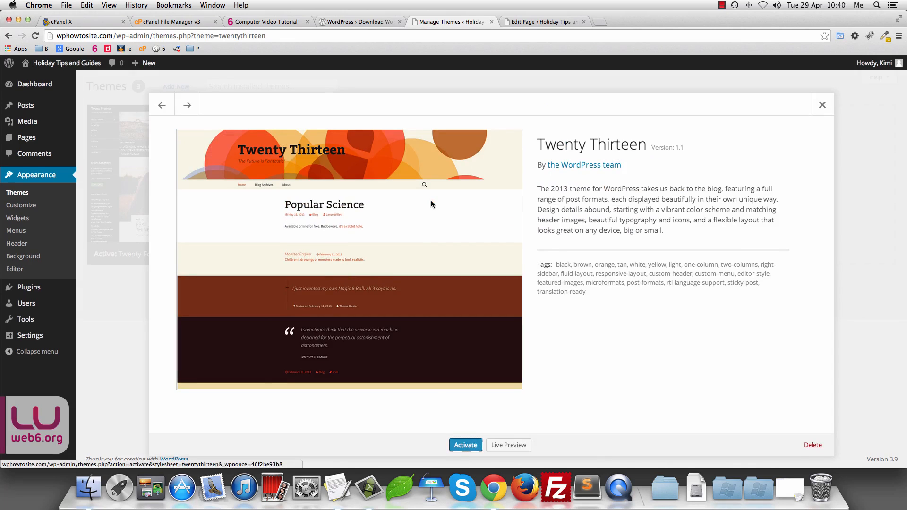
click(814, 446)
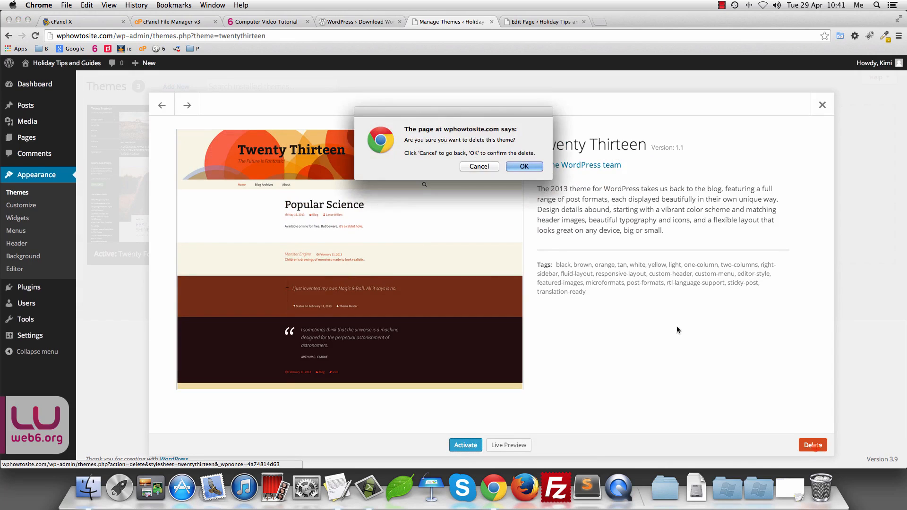
click(523, 168)
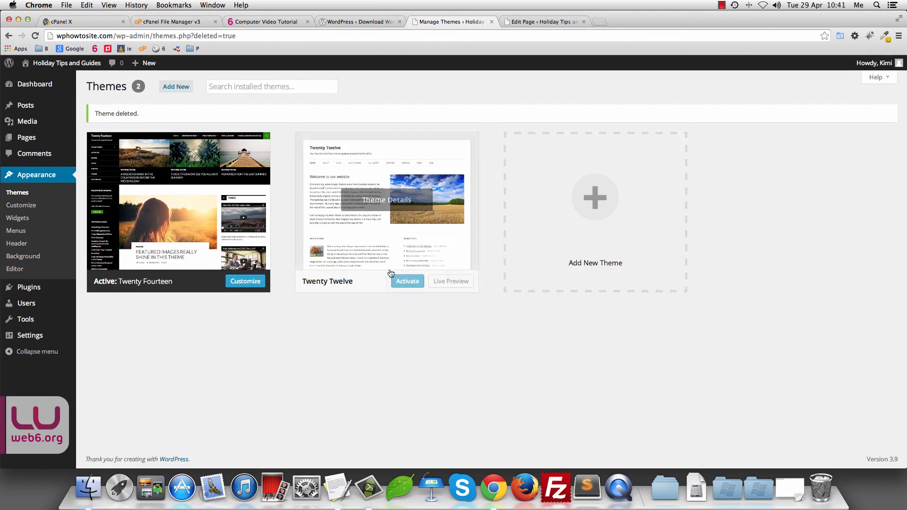
click(380, 226)
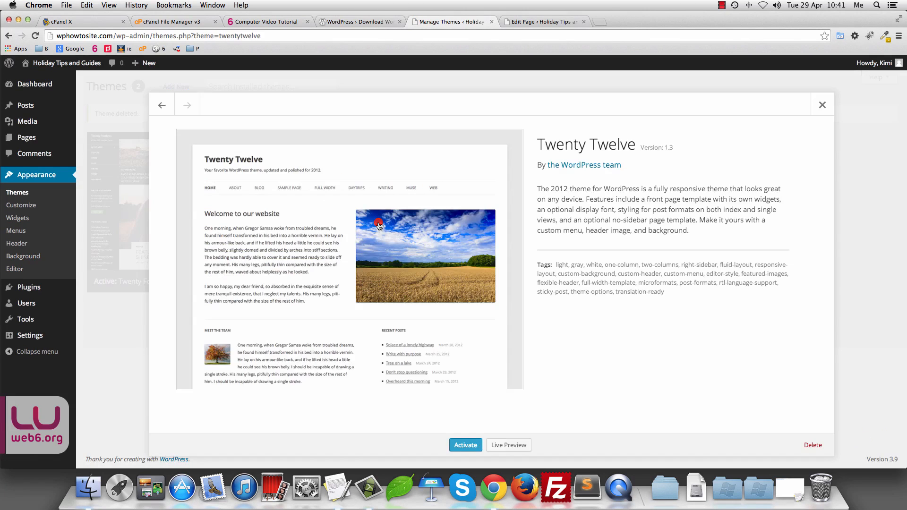
click(812, 445)
click(526, 166)
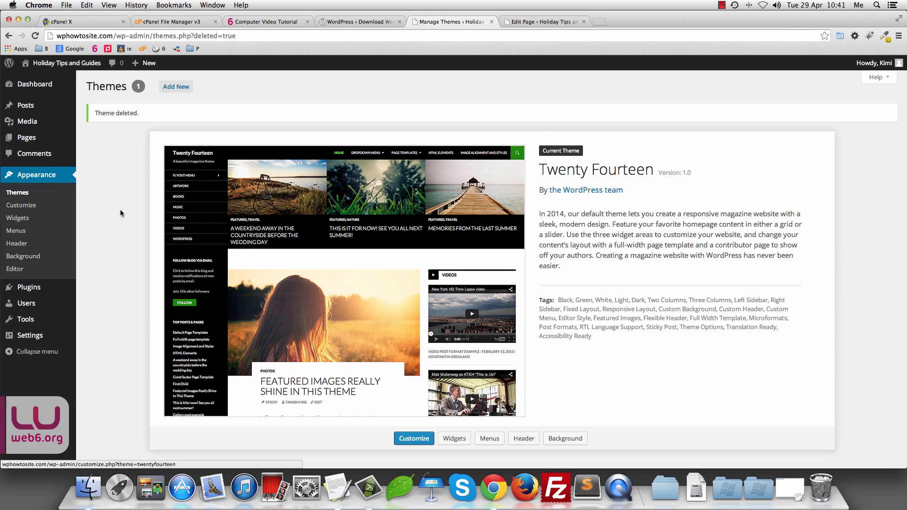
Step: Activate the Hello Dolly plugin and spot the lyric it shows in the admin header
mouse_move(32, 290)
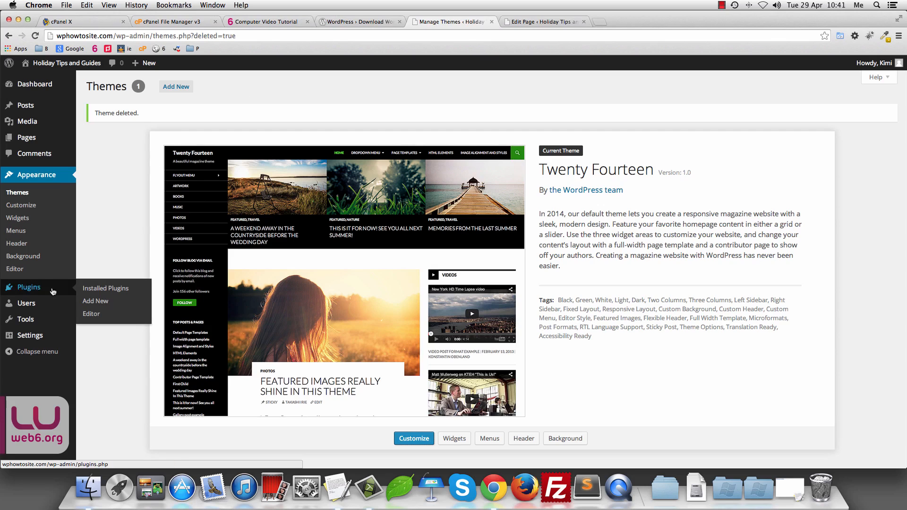
click(32, 289)
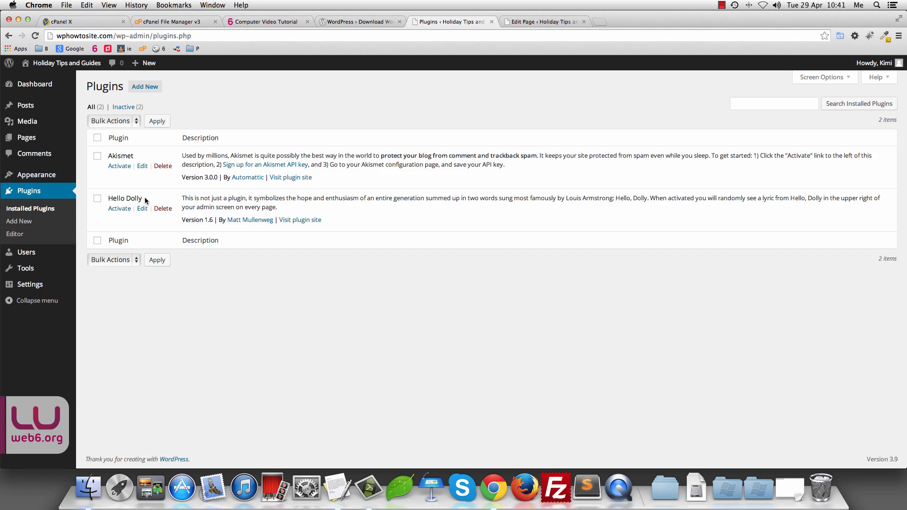
click(121, 209)
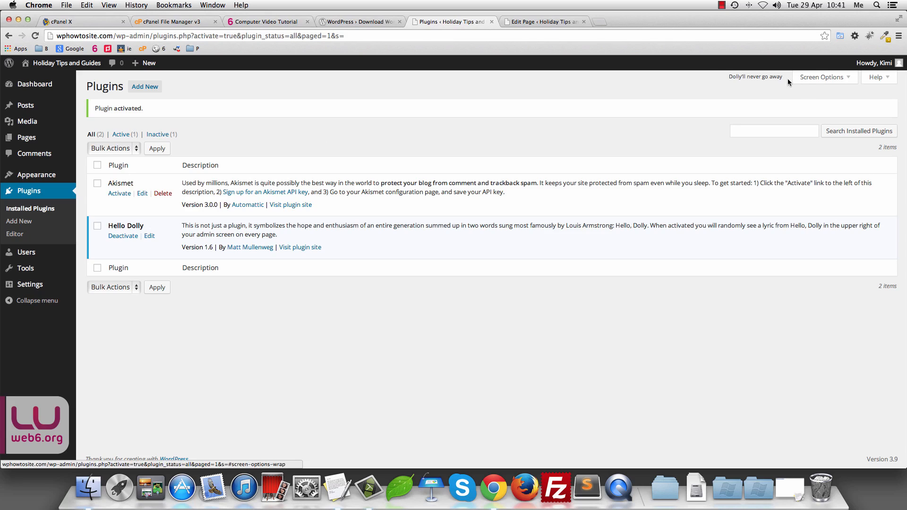
triple_click(729, 76)
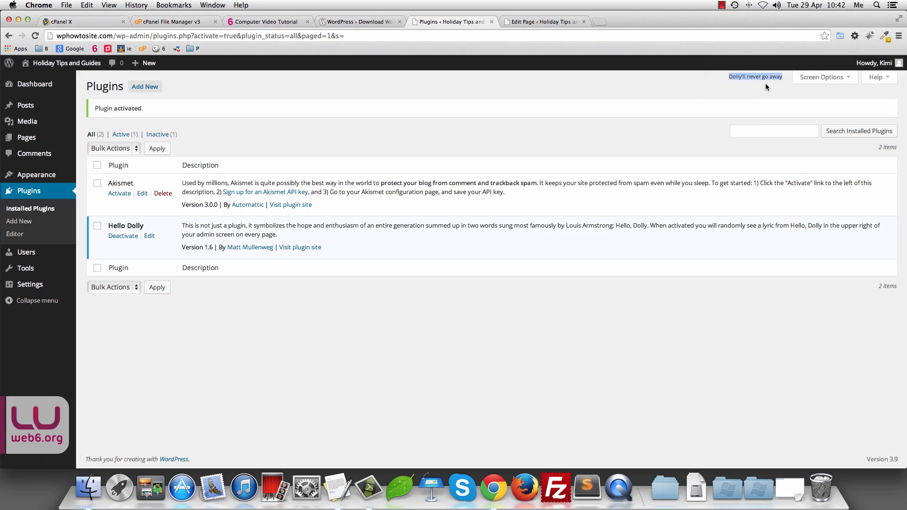
Step: Check the Themes page for a different Hello Dolly lyric, then return to Installed Plugins
click(43, 177)
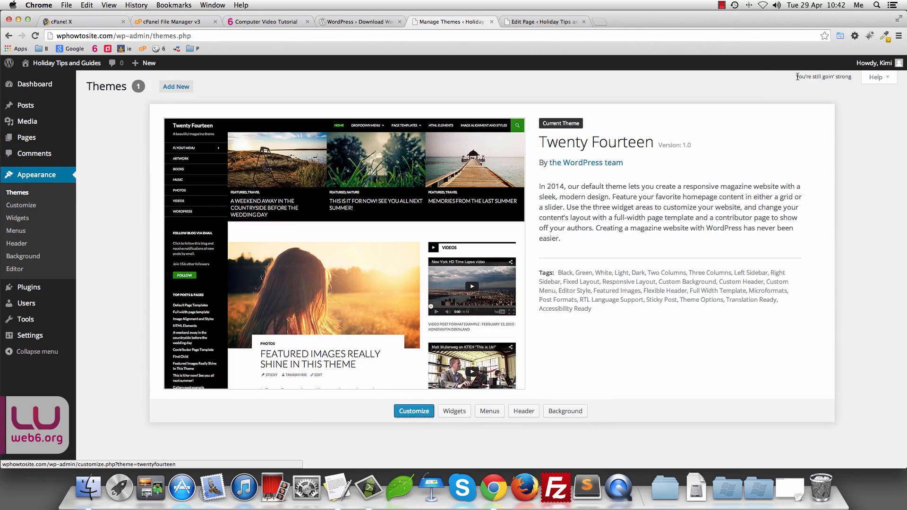
drag(798, 77, 852, 77)
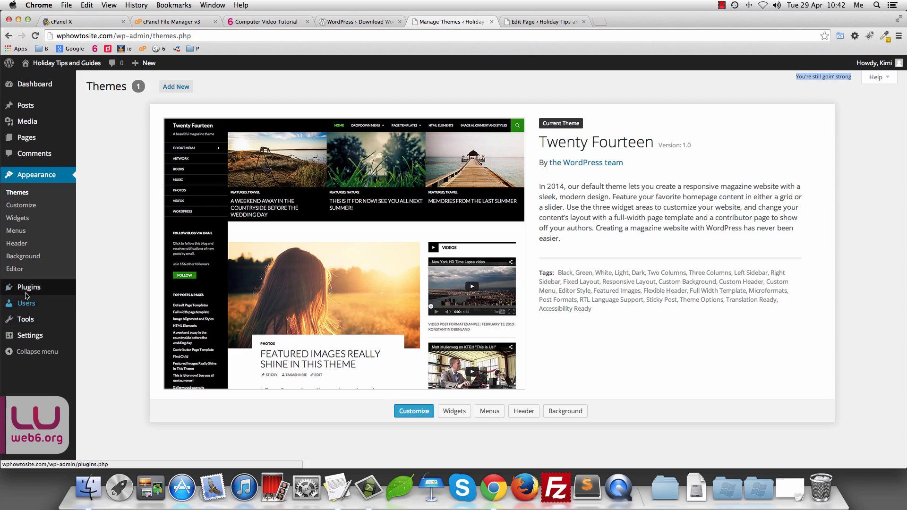
mouse_move(26, 292)
click(90, 289)
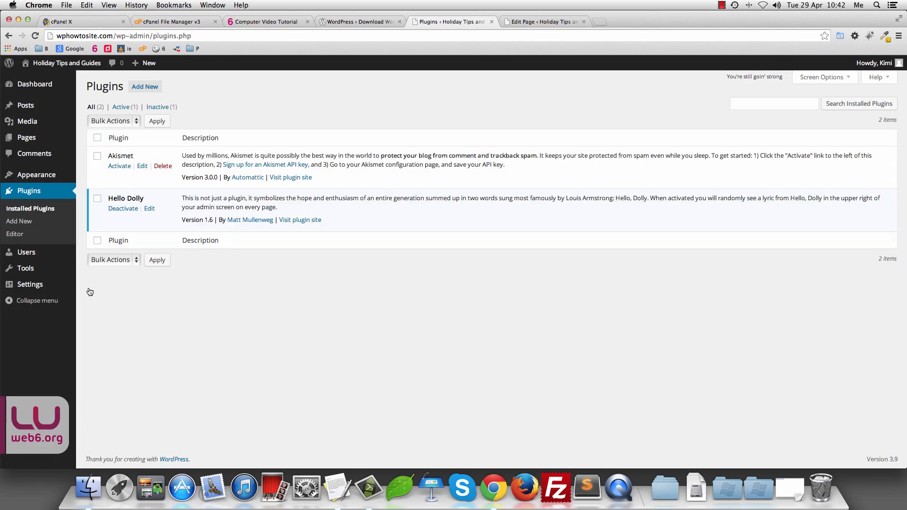
Step: Deactivate Hello Dolly and delete it, confirming removal of its files
click(125, 209)
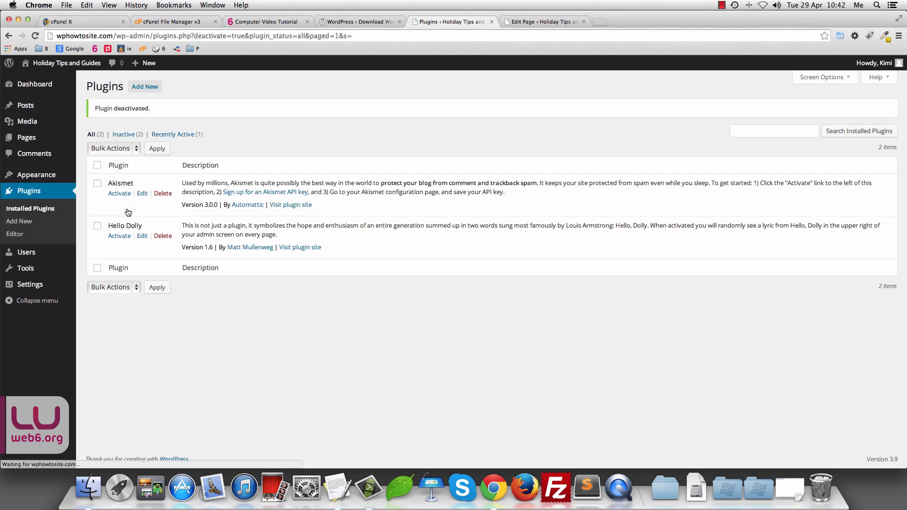
click(163, 236)
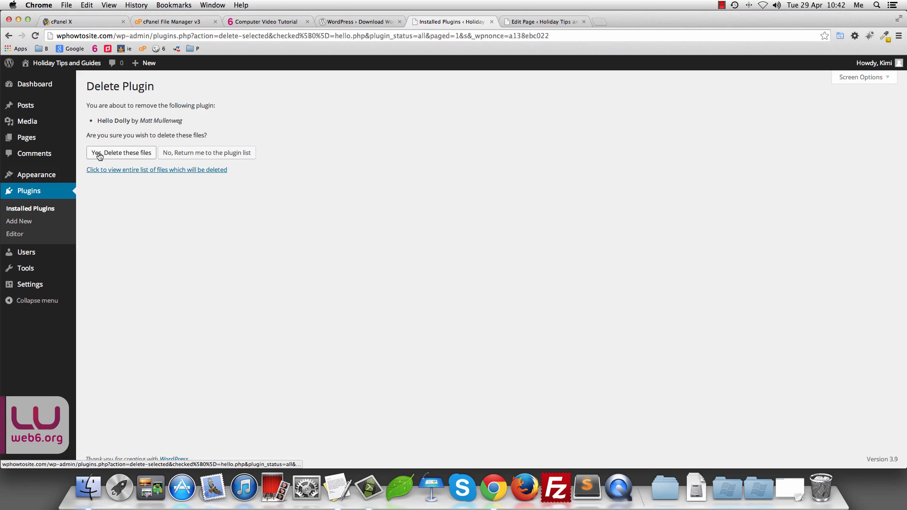
click(99, 153)
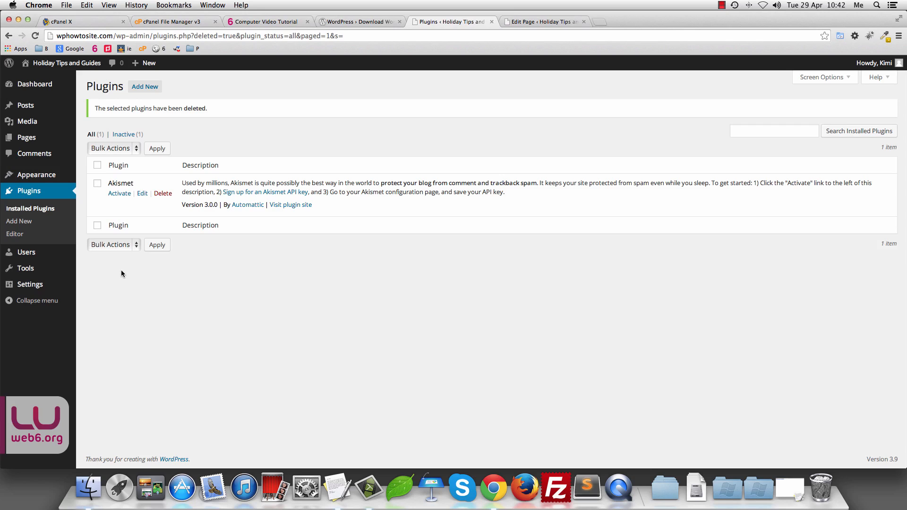
mouse_move(34, 288)
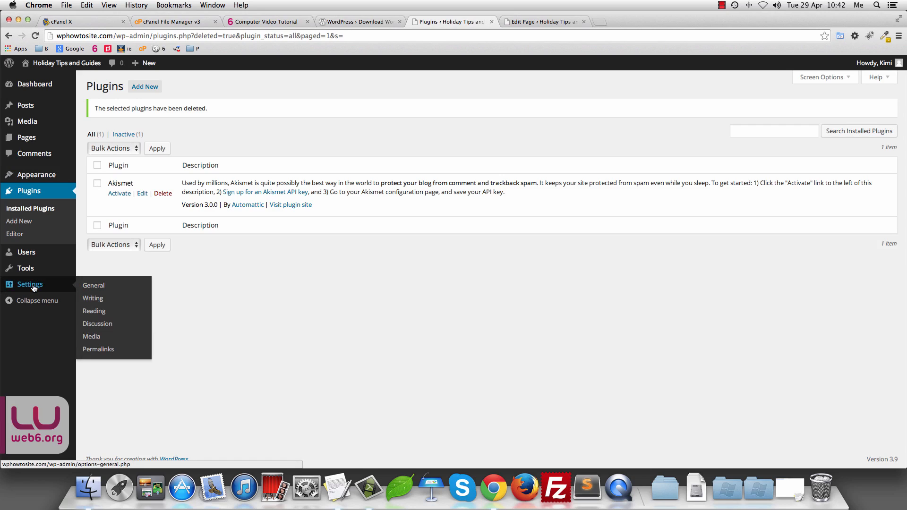
click(95, 286)
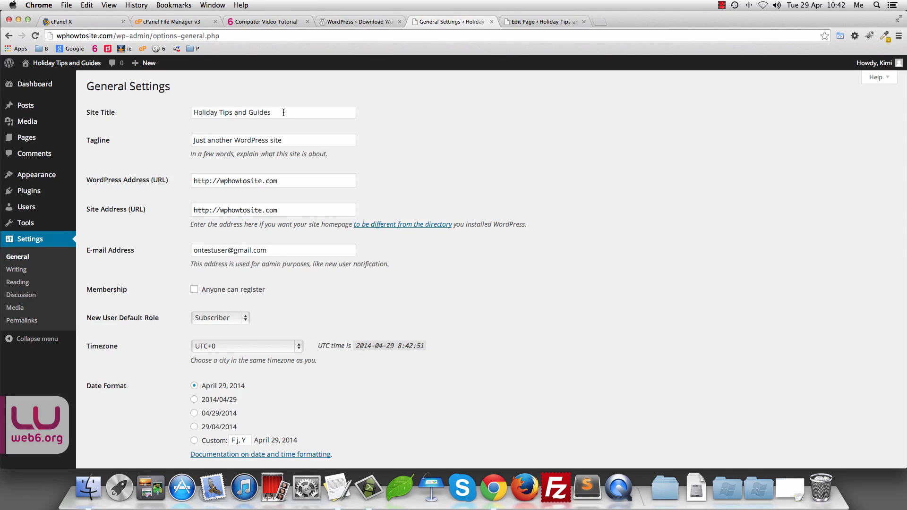
Step: View the live site in a new tab to check its title and 'Just another WordPress site' tagline
triple_click(284, 112)
mouse_move(75, 66)
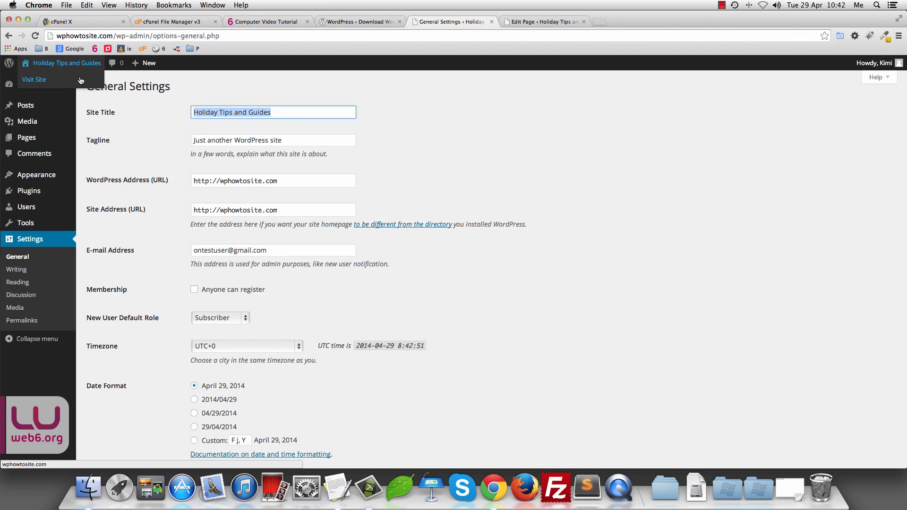
drag(81, 80, 617, 20)
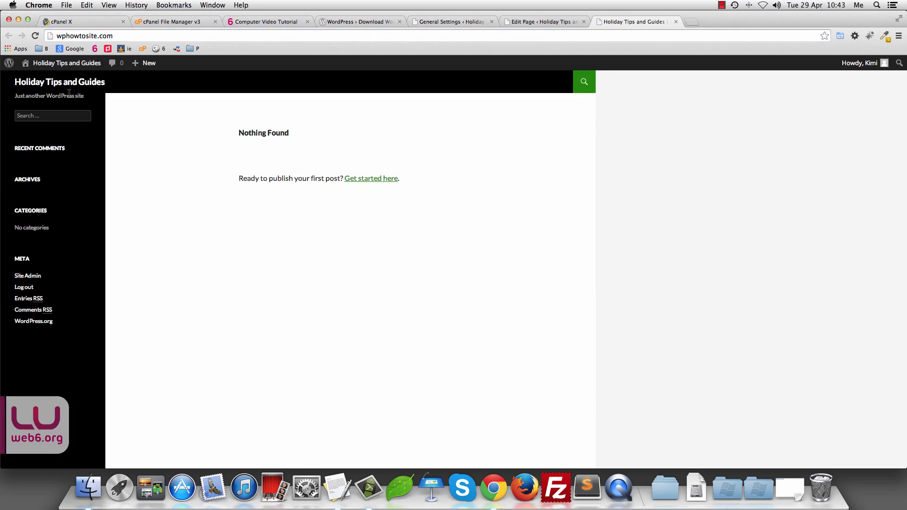
click(15, 82)
drag(86, 99, 27, 95)
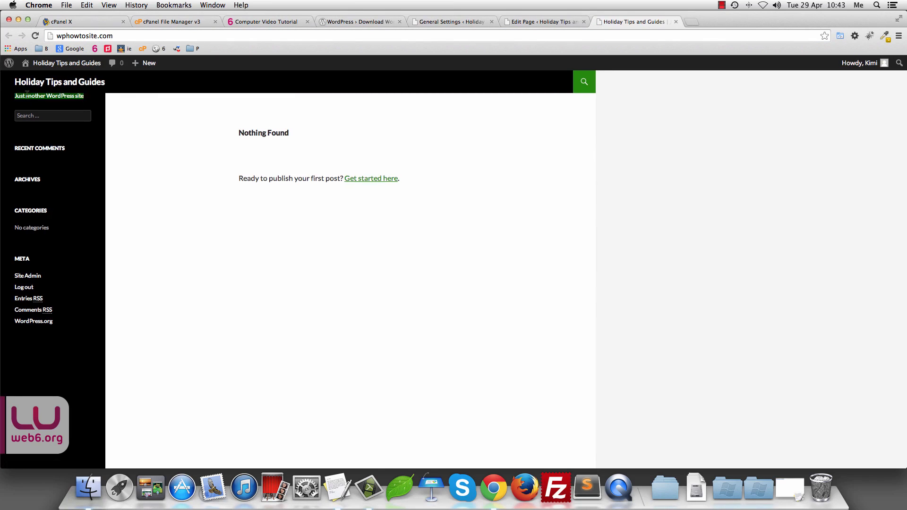
scroll(41, 96, down, 1)
scroll(52, 107, up, 1)
click(461, 22)
Step: Replace the old tagline with 'If you love travelling, my holiday tips might be helpful'
click(584, 23)
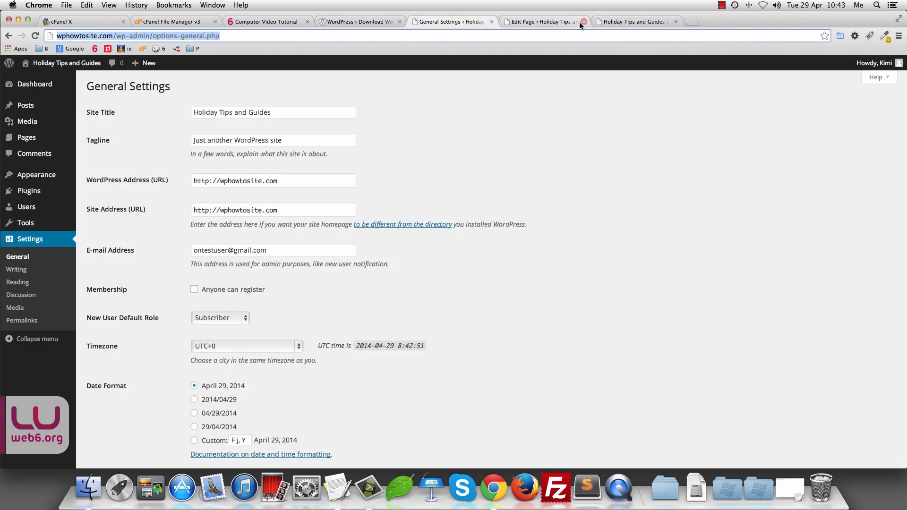
triple_click(281, 142)
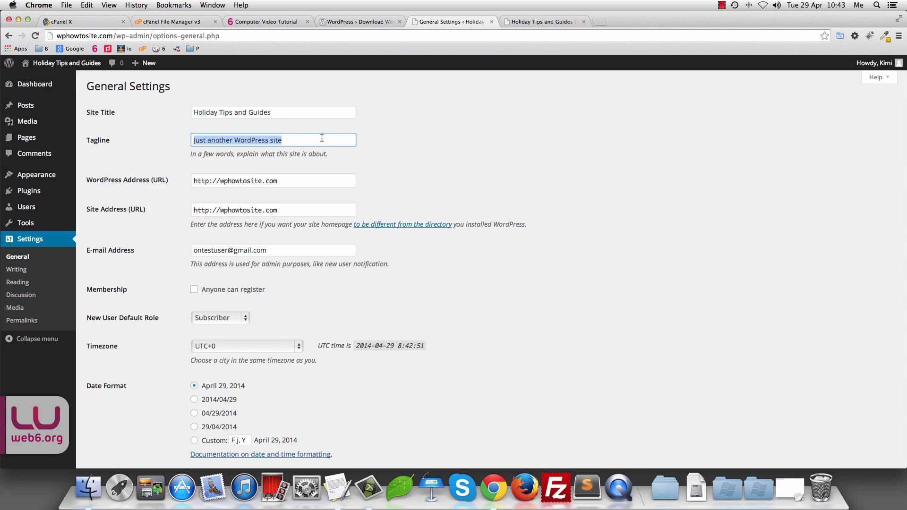
click(294, 141)
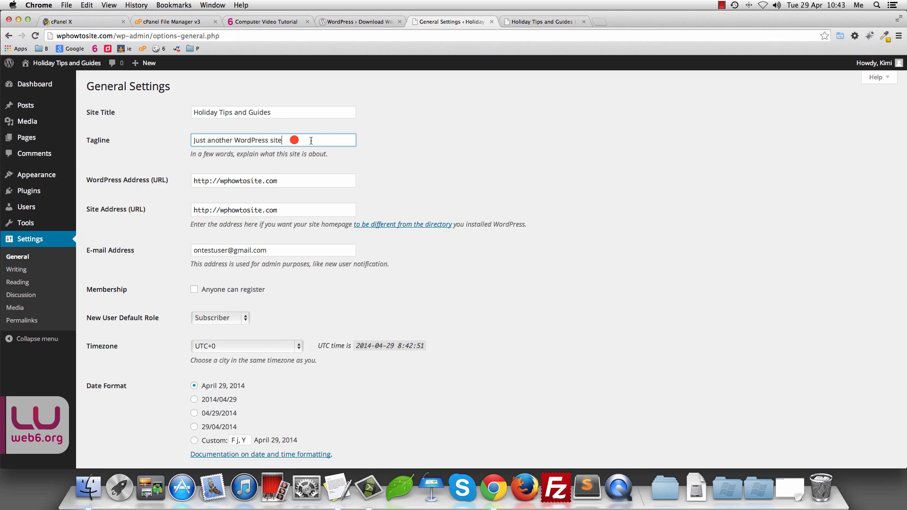
drag(311, 141, 21, 137)
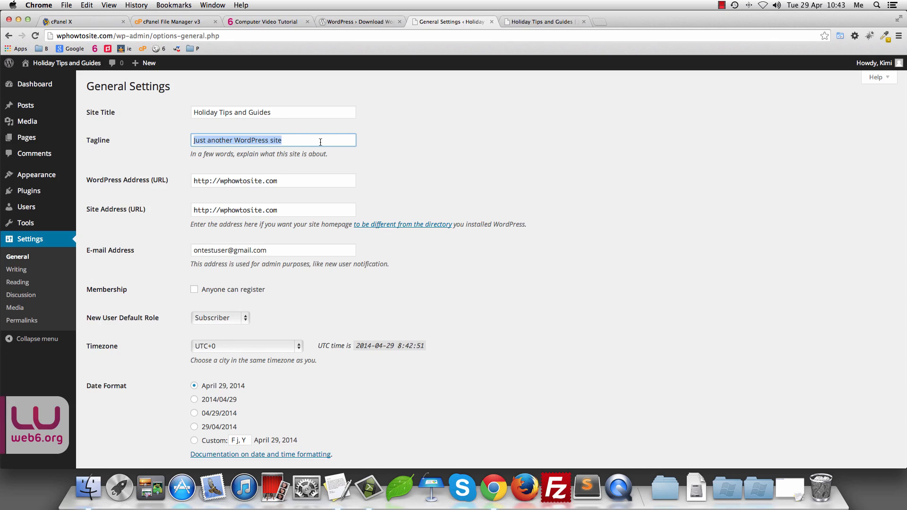
text(If)
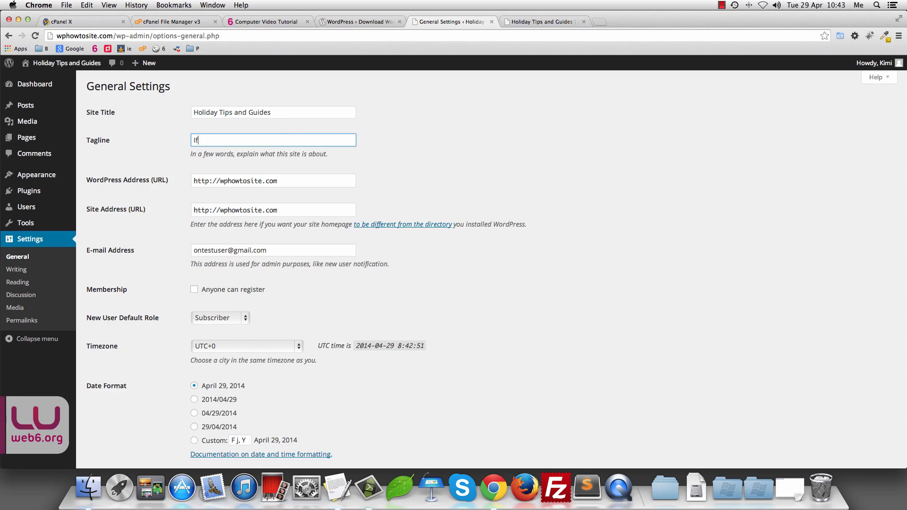
text( you love travelling, my holiday tips mig)
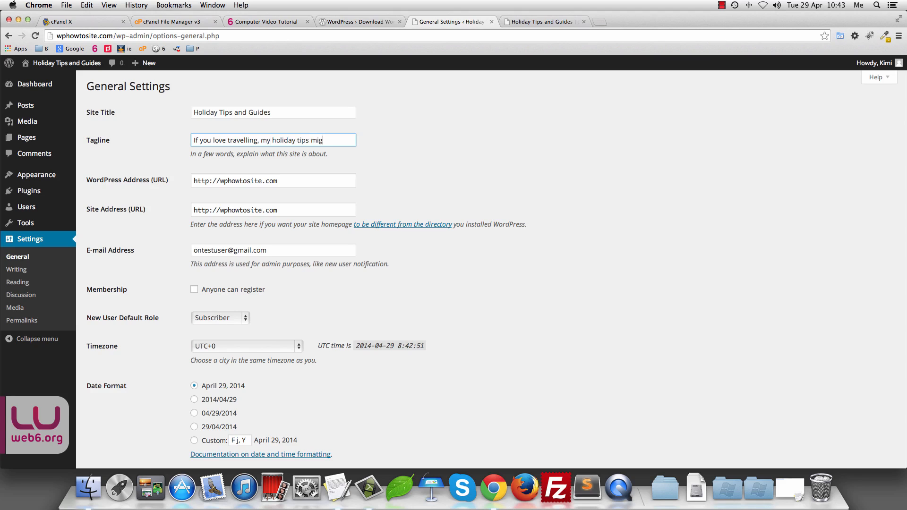
text(ht be helpful)
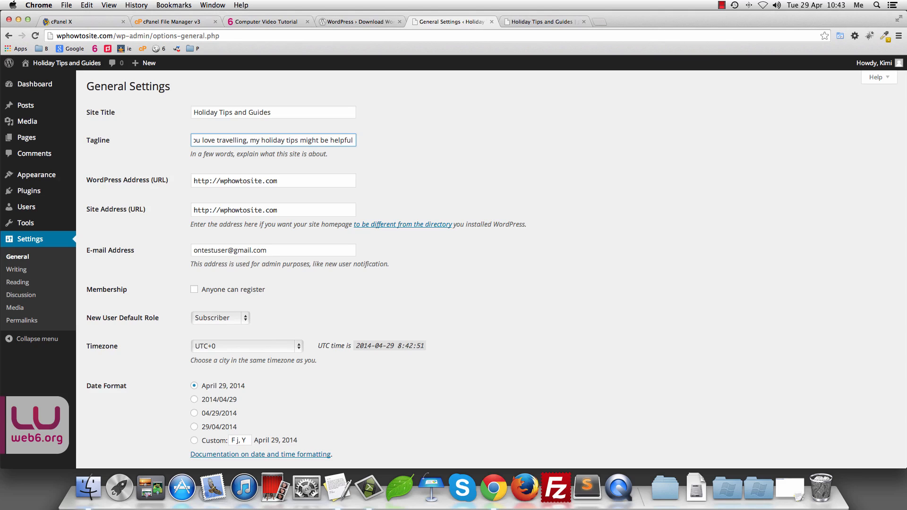
text(.)
key(BackSpace)
scroll(364, 196, down, 1)
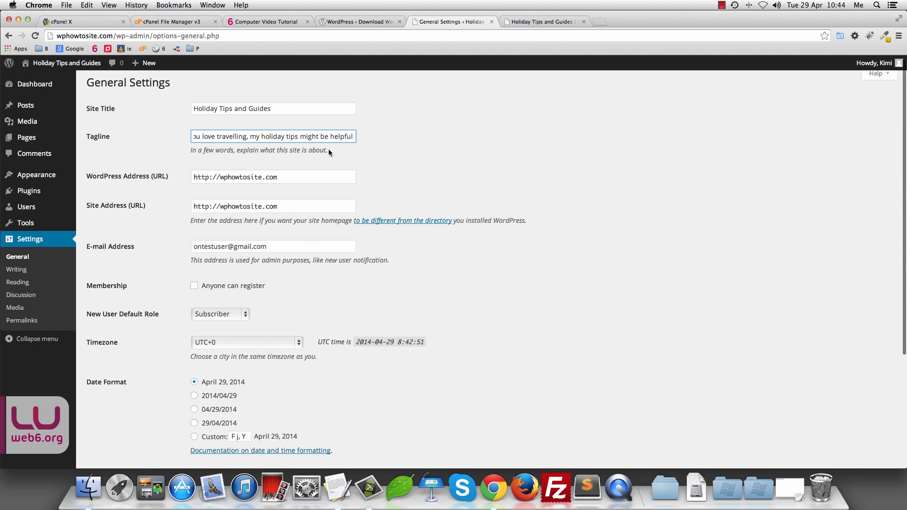
scroll(279, 201, down, 3)
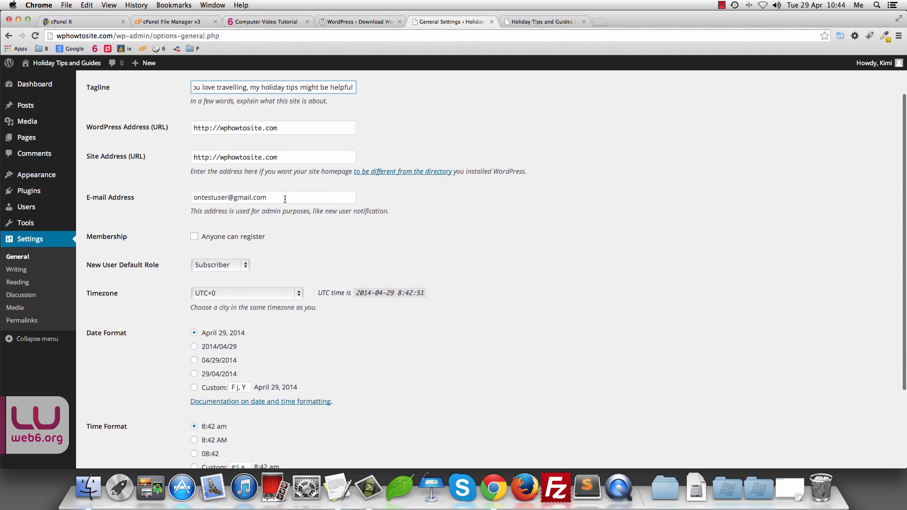
Step: Tick 'Anyone can register', keep Subscriber as default role, and save General Settings
triple_click(285, 200)
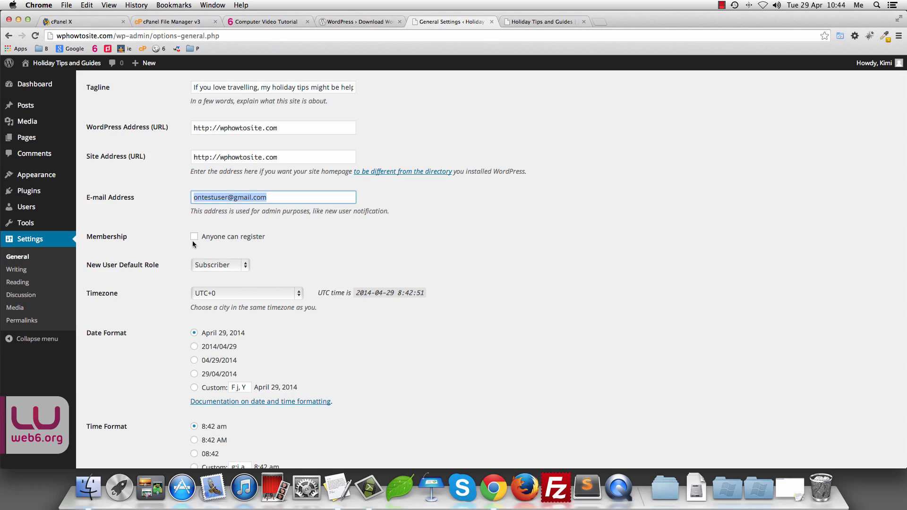
scroll(334, 245, down, 3)
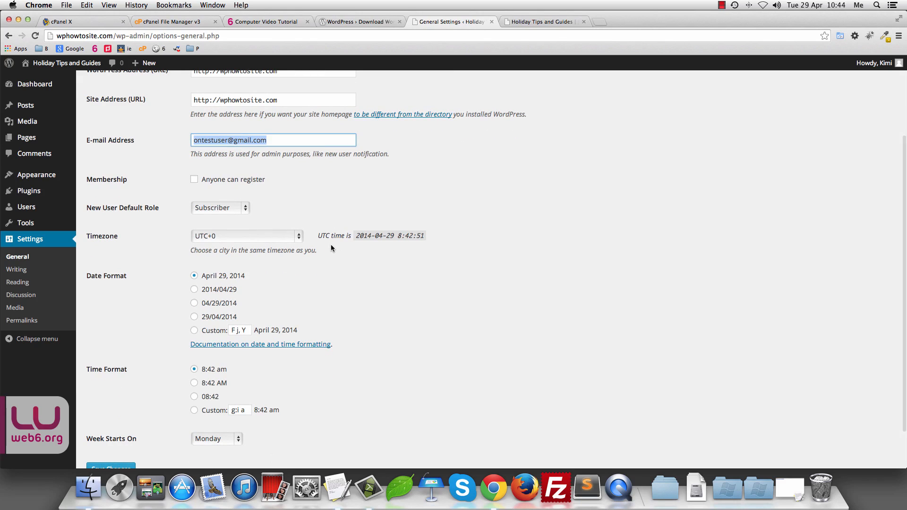
click(194, 181)
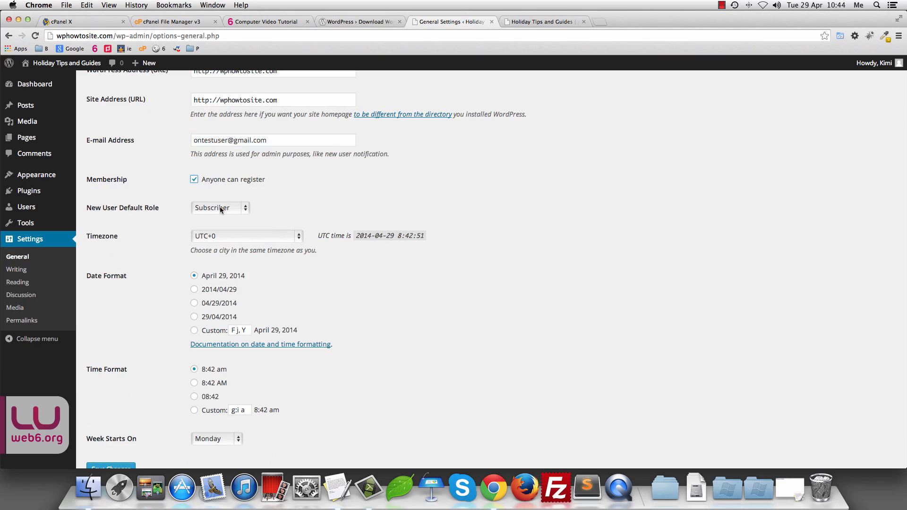
click(246, 209)
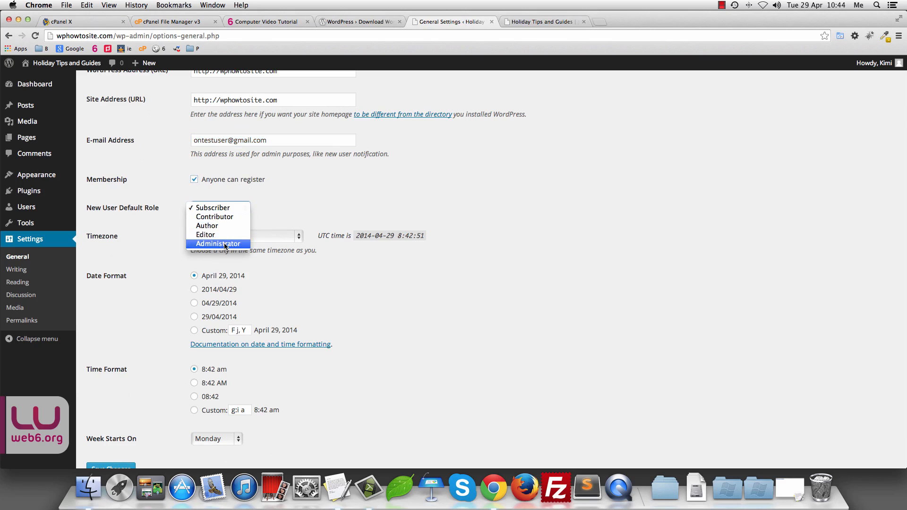
click(318, 201)
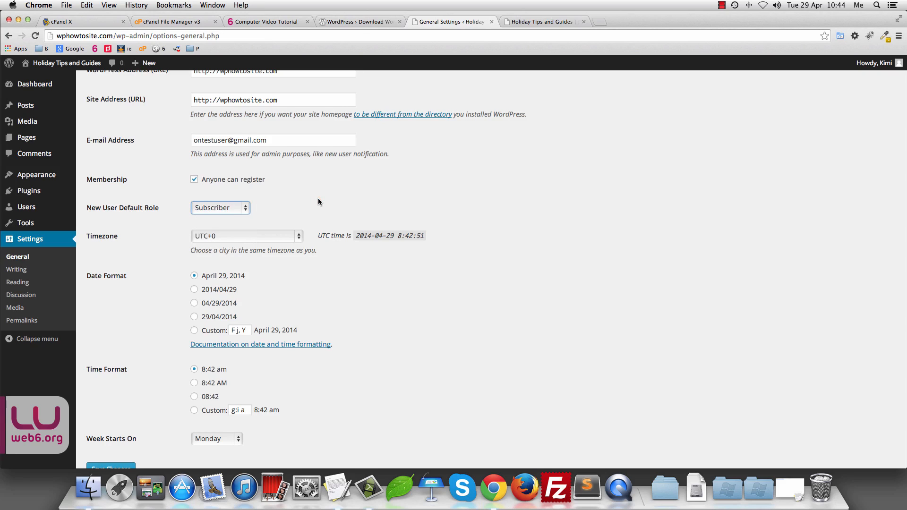
scroll(318, 201, down, 3)
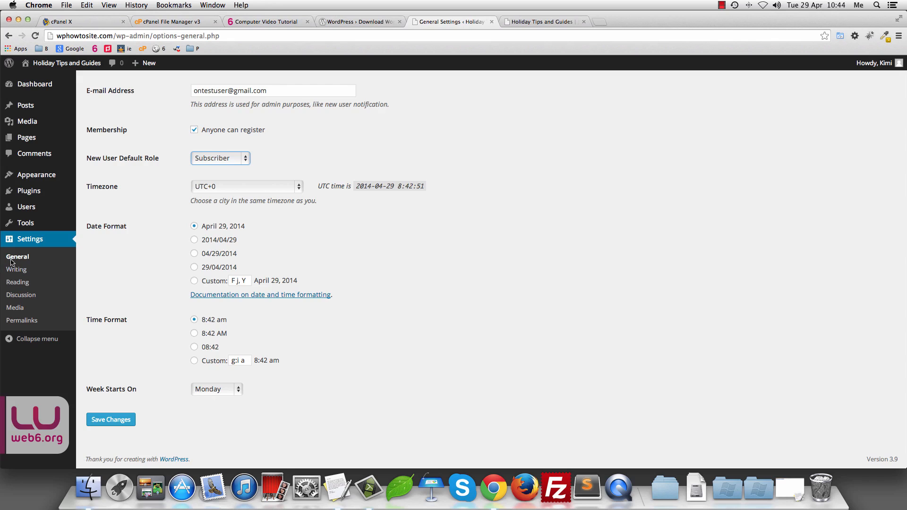
click(116, 425)
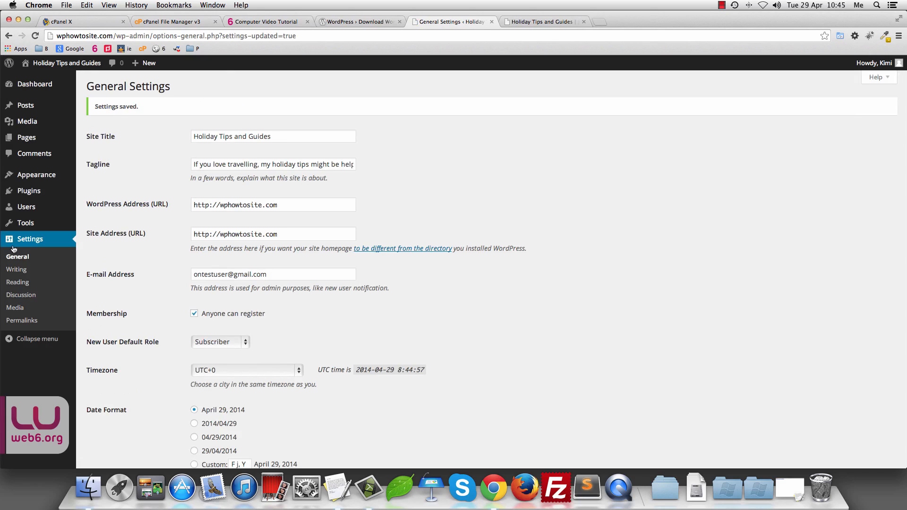
click(9, 272)
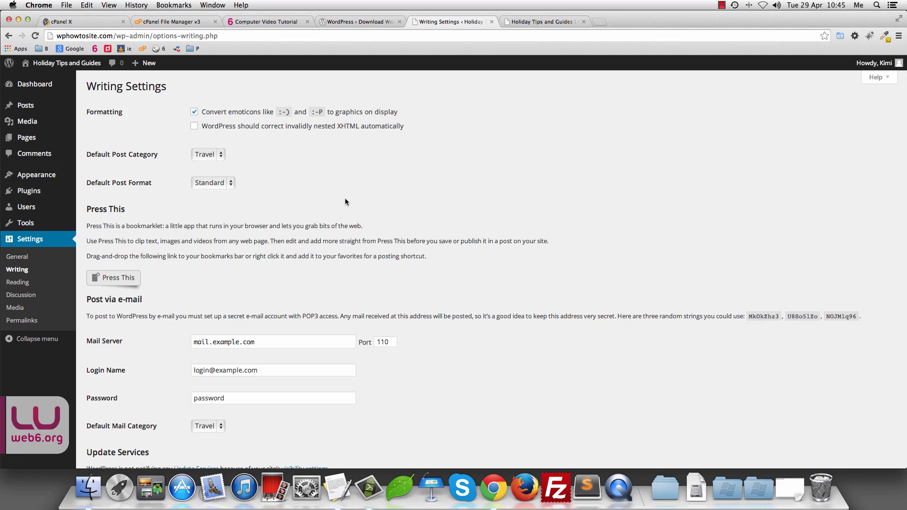
Step: Scroll through Writing Settings, confirming Travel is the default post category
scroll(343, 197, down, 3)
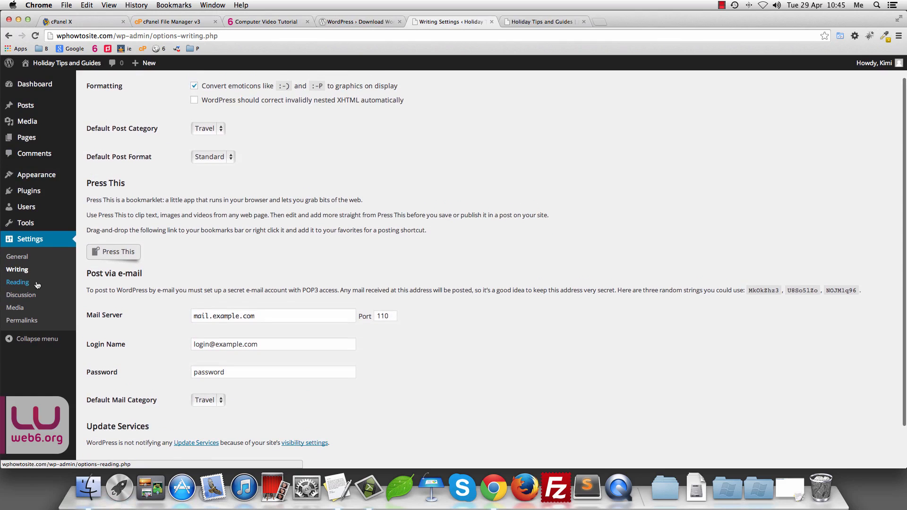
scroll(350, 270, up, 2)
scroll(373, 279, down, 3)
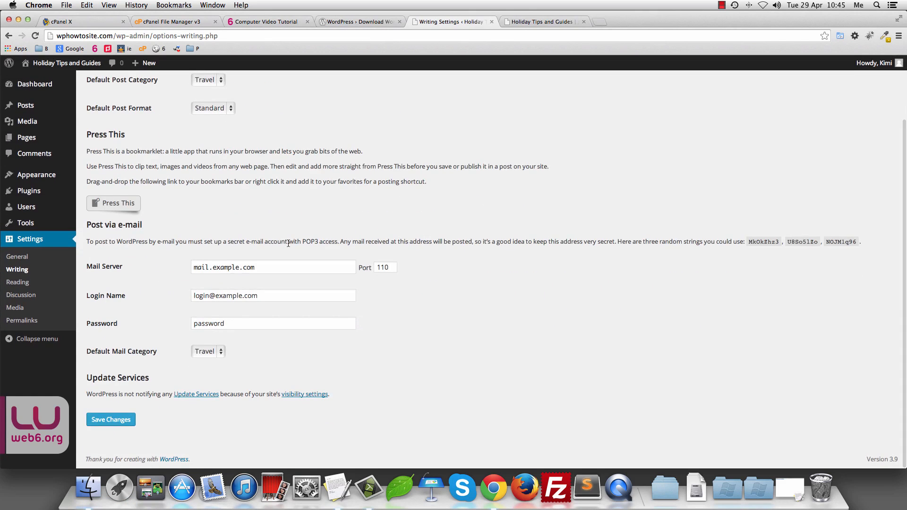
click(17, 282)
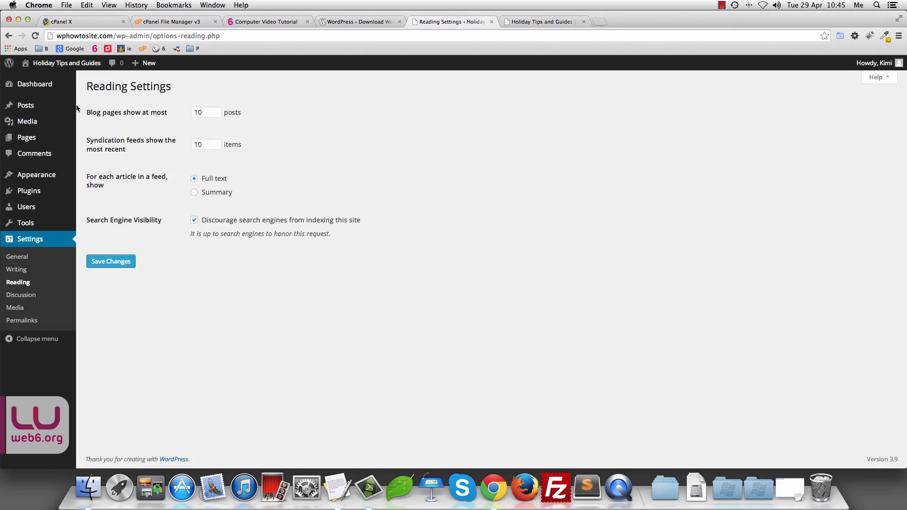
Step: Set feed articles to show Summary instead of full text and save Reading settings
double_click(204, 111)
click(195, 193)
click(122, 263)
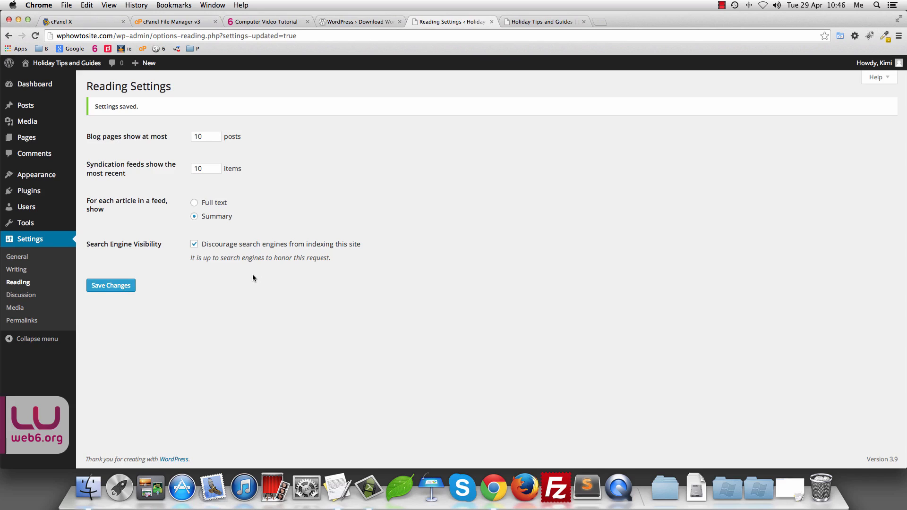
click(21, 295)
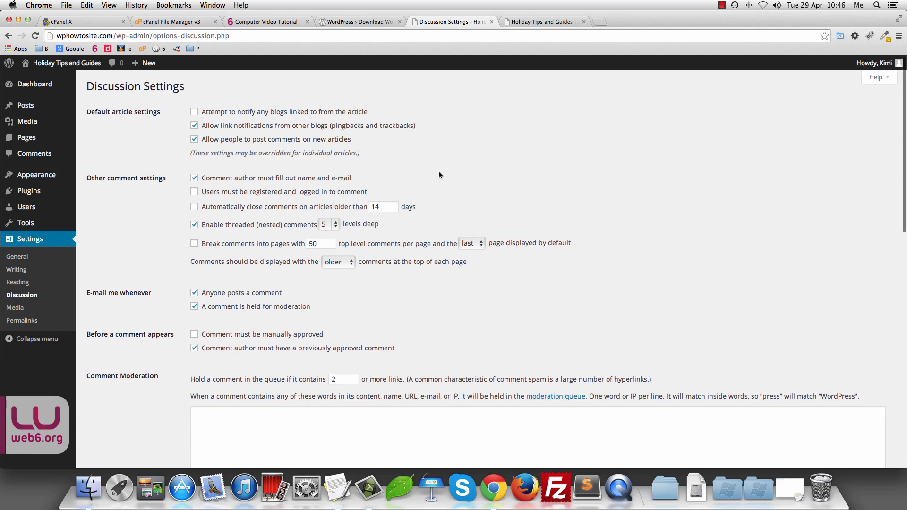
Step: Tick 'Comment must be manually approved' and save the Discussion settings
scroll(445, 176, down, 1)
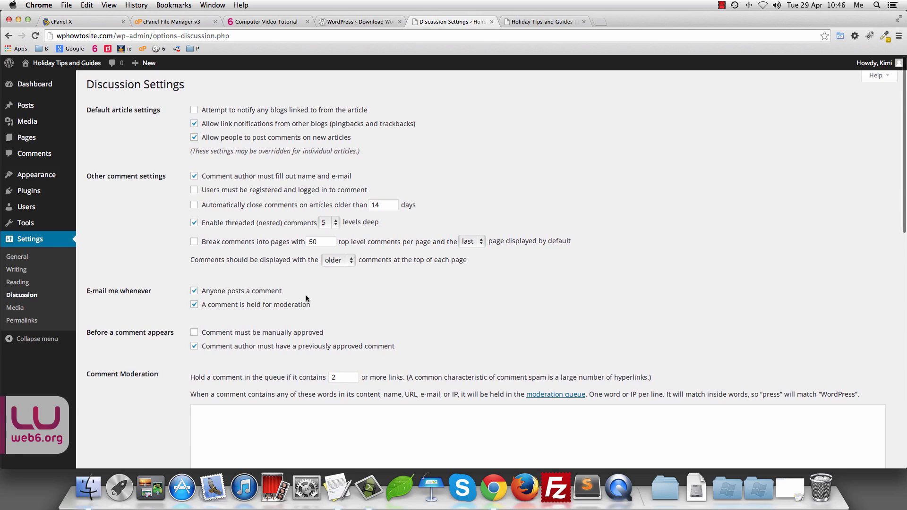
scroll(307, 298, down, 3)
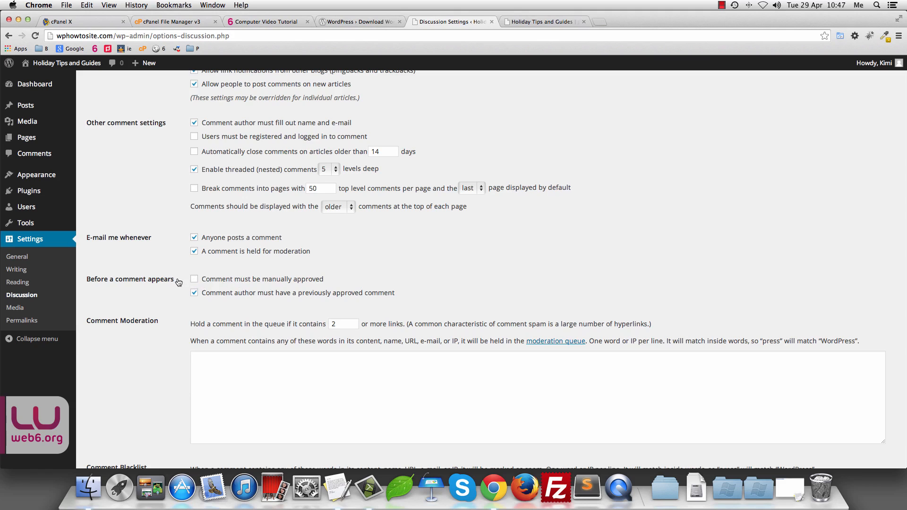
click(195, 281)
scroll(425, 305, down, 5)
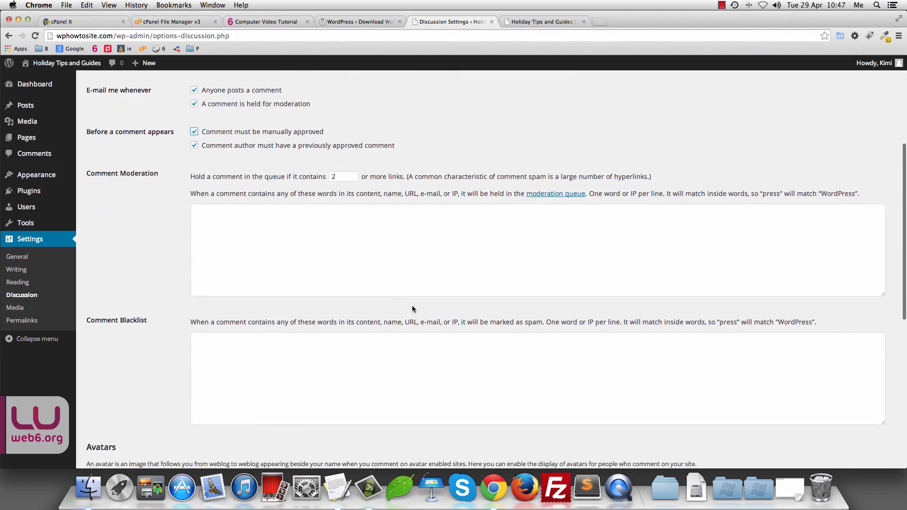
scroll(397, 330, down, 7)
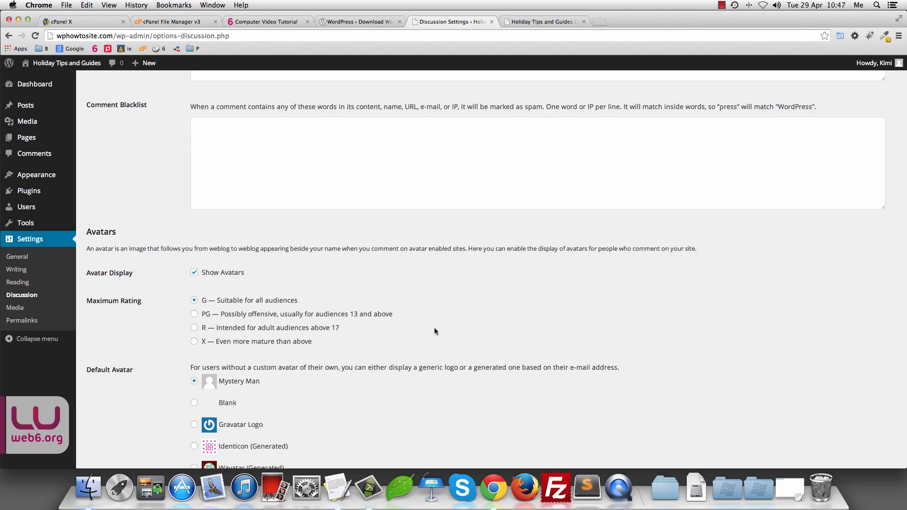
scroll(435, 327, down, 4)
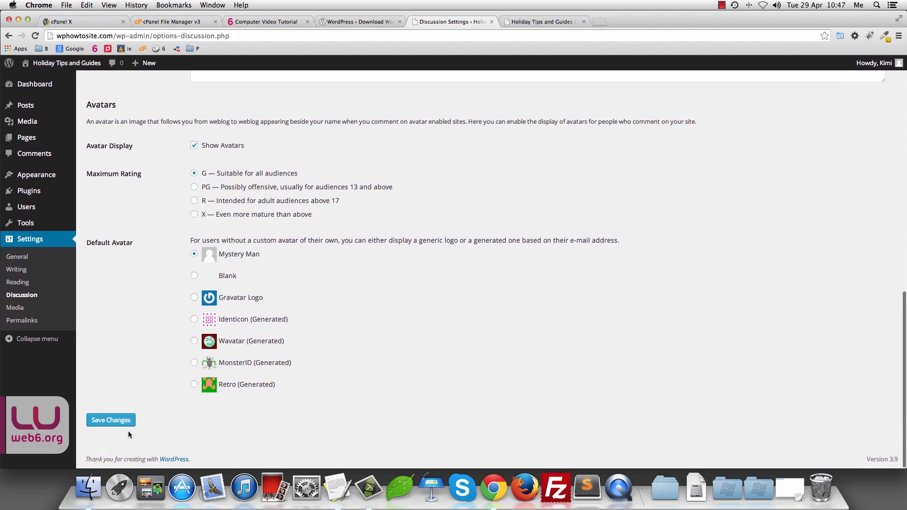
click(104, 423)
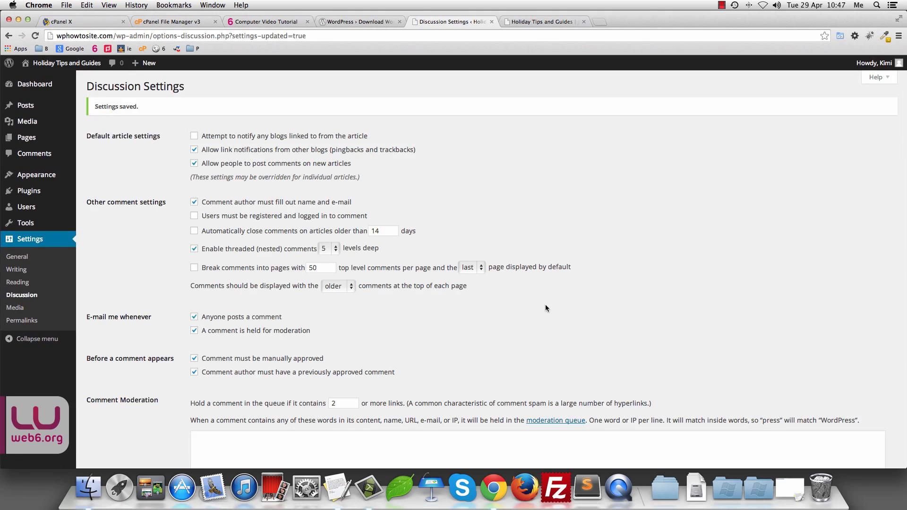
click(24, 307)
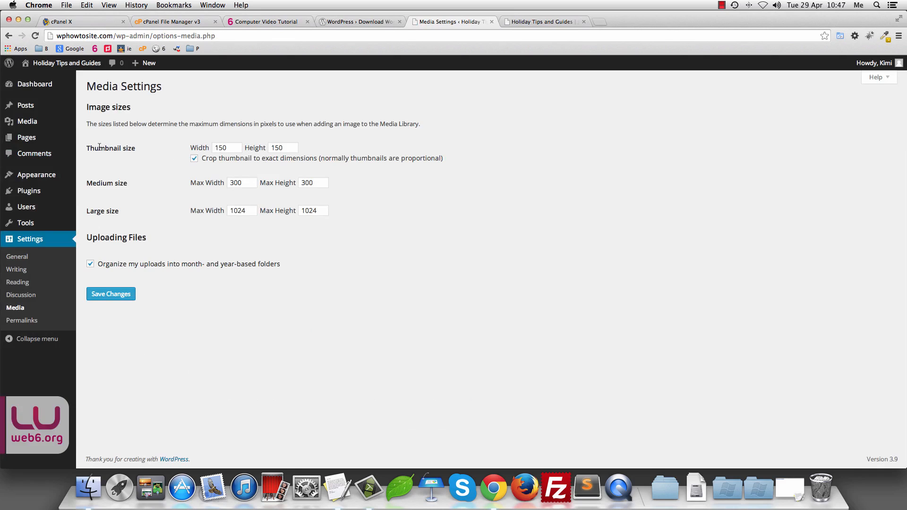
Step: Review the Media sizes: thumbnail 150×150 and medium max width 300, left unchanged
double_click(220, 148)
double_click(284, 149)
double_click(239, 182)
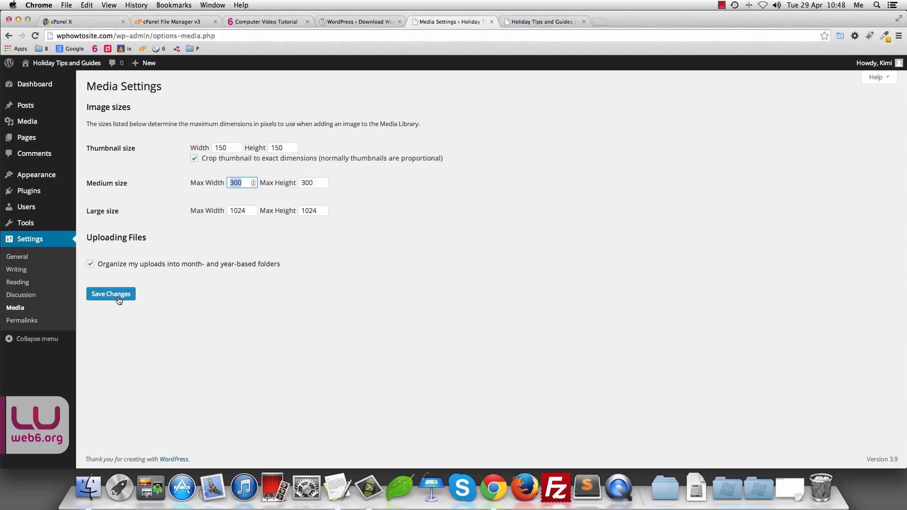
Step: Review the default ?p=123 permalink example and the site's empty front page
click(22, 321)
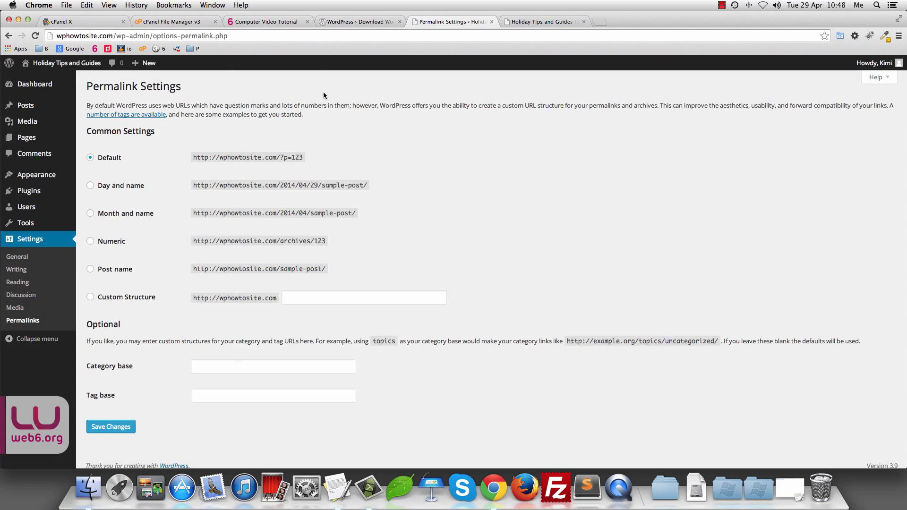
scroll(323, 141, down, 1)
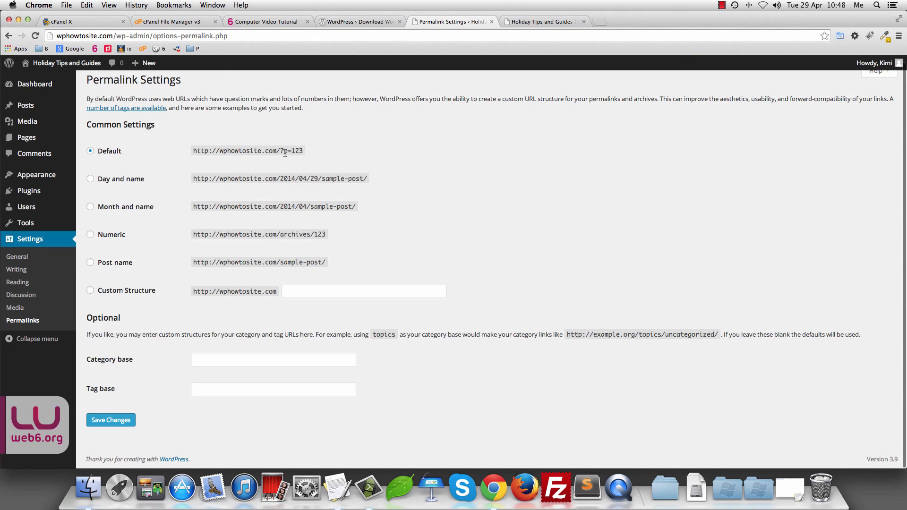
drag(303, 150, 192, 151)
click(528, 21)
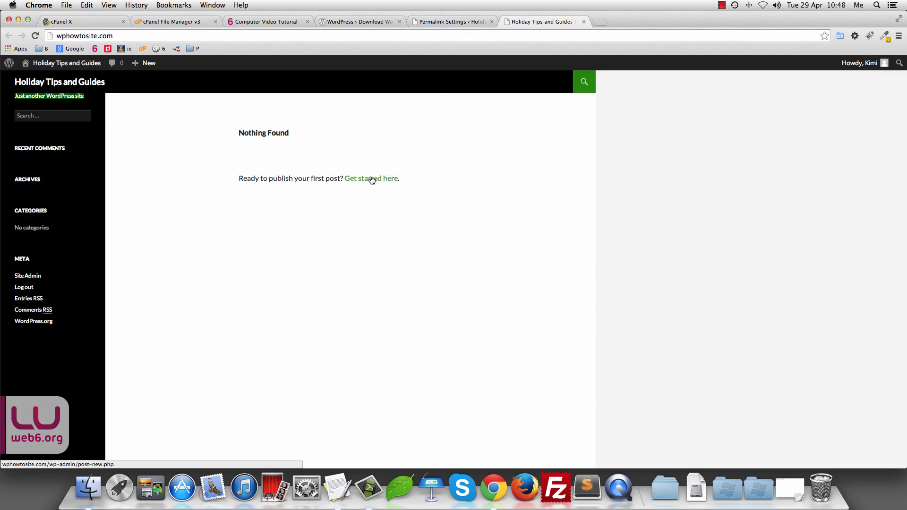
click(449, 22)
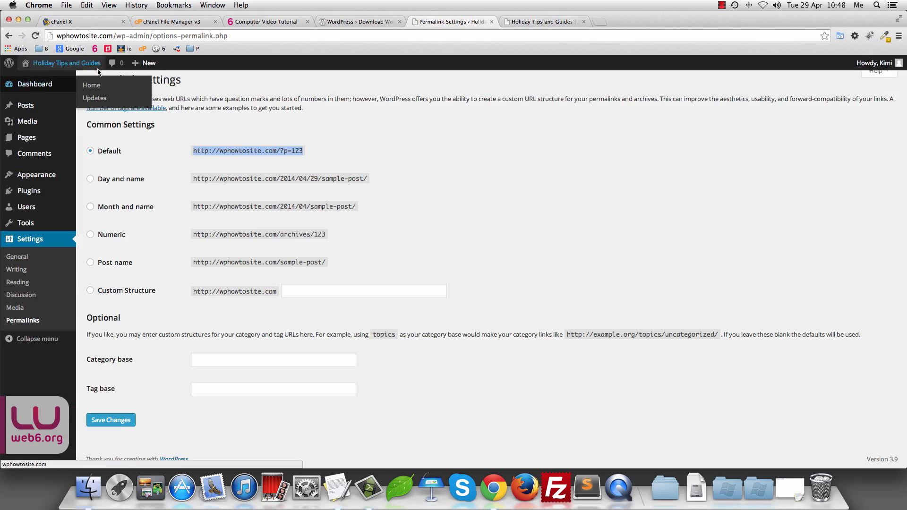
Step: Start a new post titled 'This is my first post'
mouse_move(149, 64)
click(142, 80)
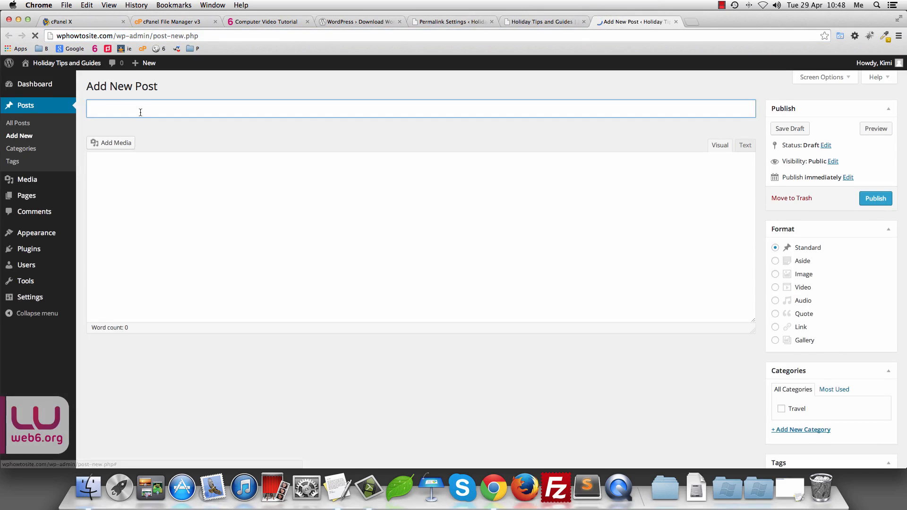
click(141, 112)
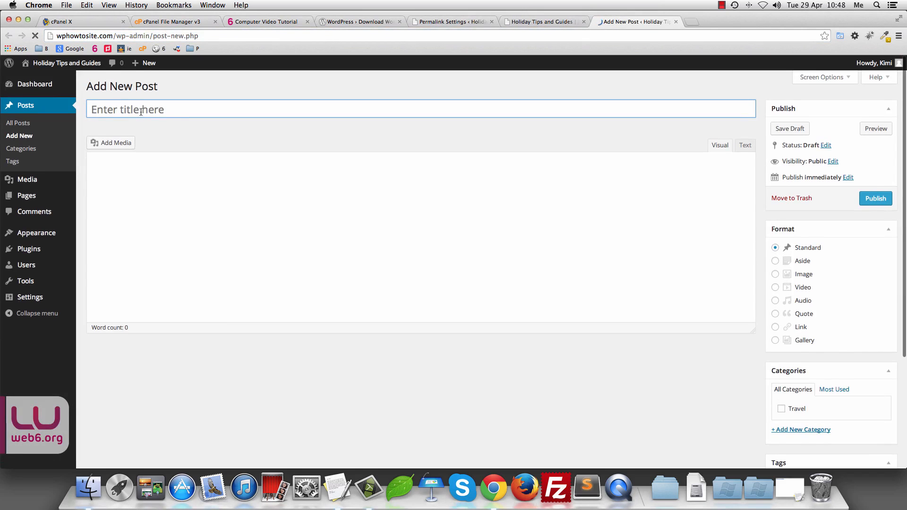
click(176, 109)
text(This is my fur)
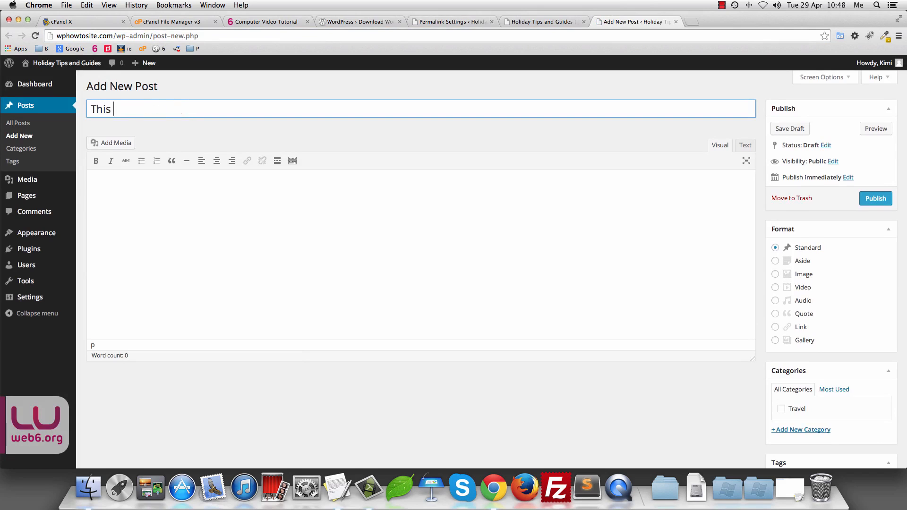
key(BackSpace)
key(BackSpace)
text(ur)
key(BackSpace)
key(BackSpace)
text(irst post)
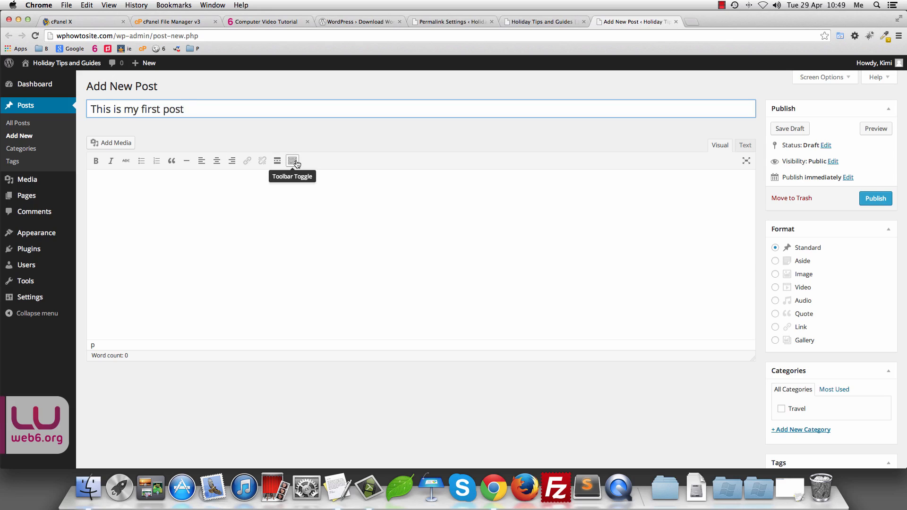
Step: Add the body 'This is the text of my first post' and publish it
click(294, 163)
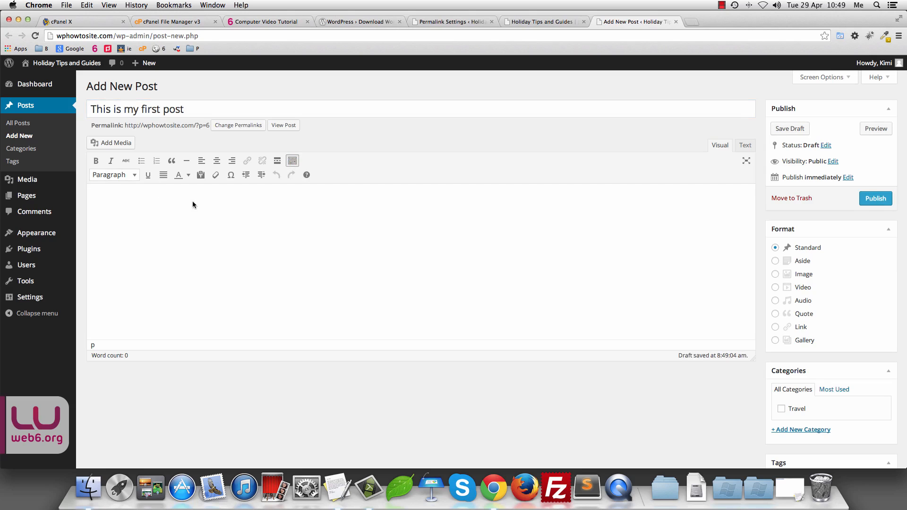
click(134, 194)
text(This is the text of my first post.)
click(889, 202)
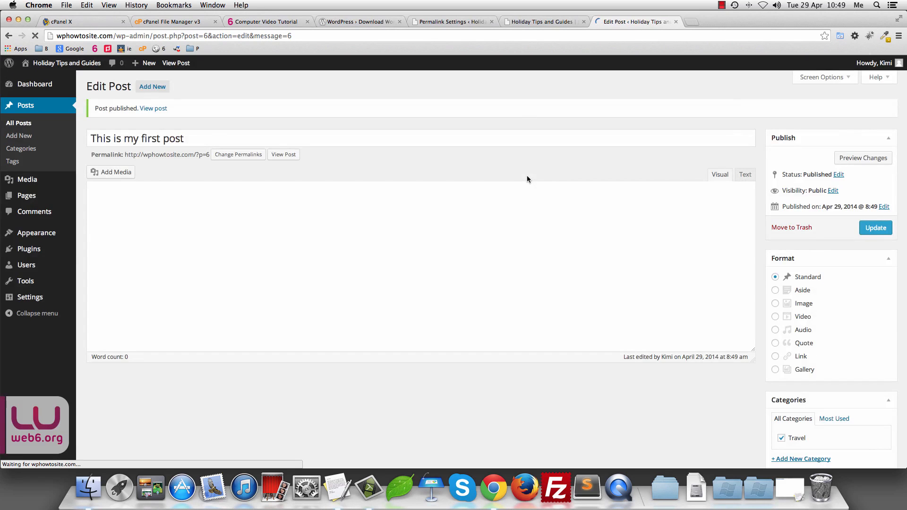
Step: View the published post live and highlight ?p=6 in its address
click(153, 108)
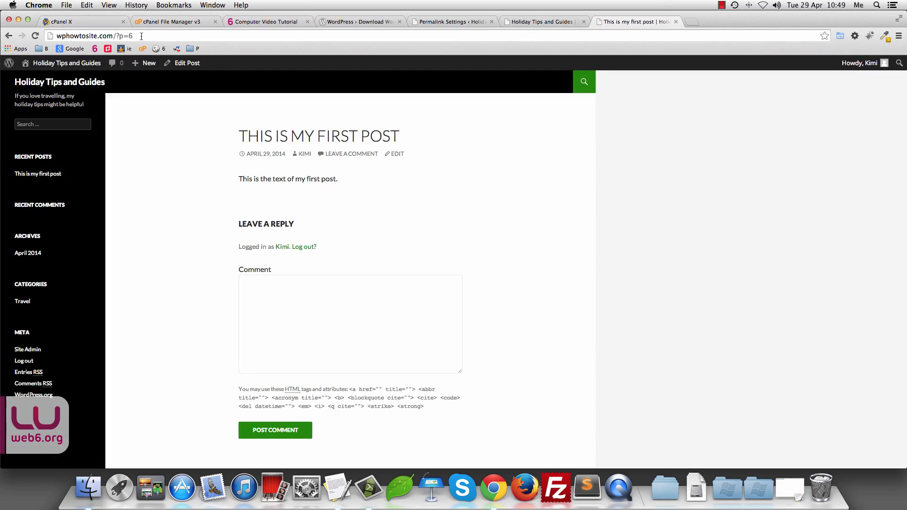
drag(141, 36, 51, 36)
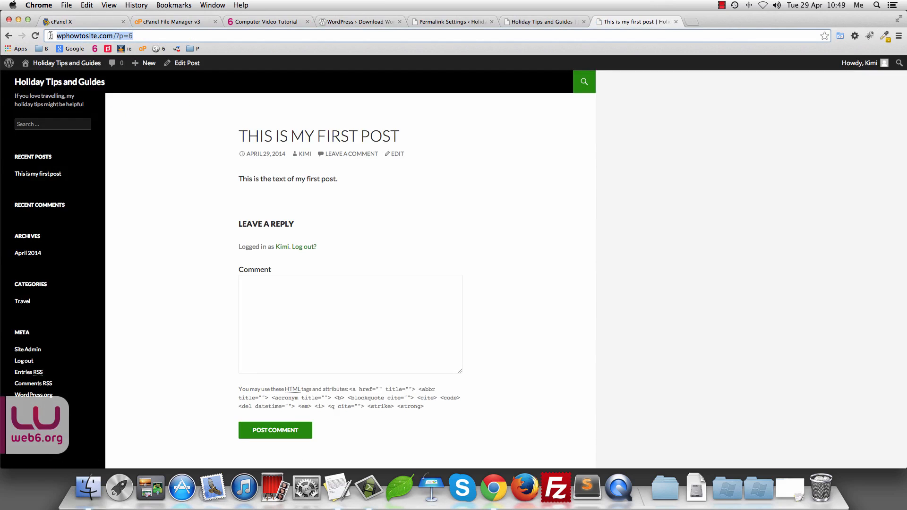
click(116, 36)
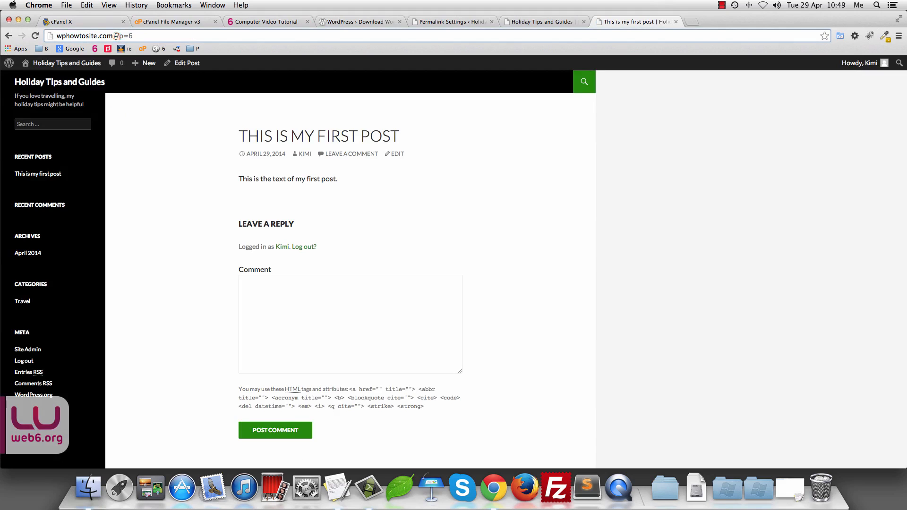
drag(116, 36, 135, 36)
click(137, 37)
double_click(130, 36)
drag(118, 37, 140, 36)
click(455, 21)
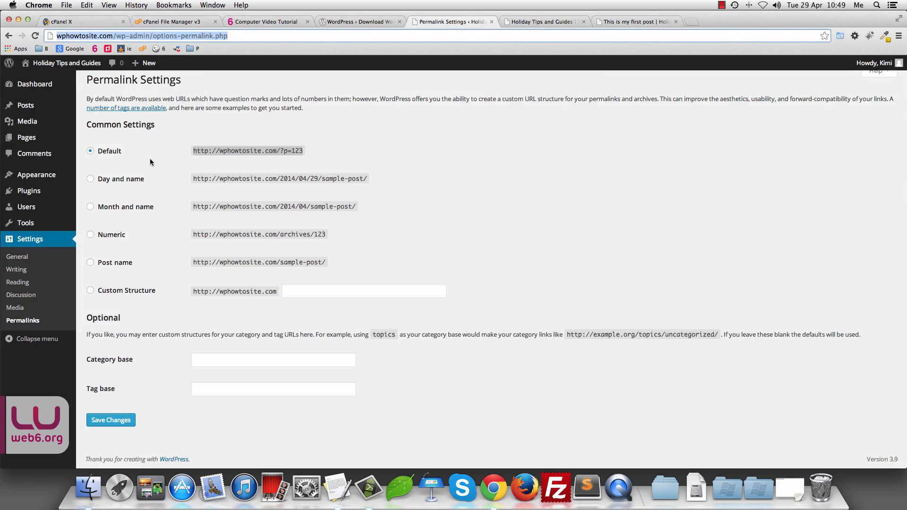
Step: Save the Post name permalink structure and reload the published post
click(90, 262)
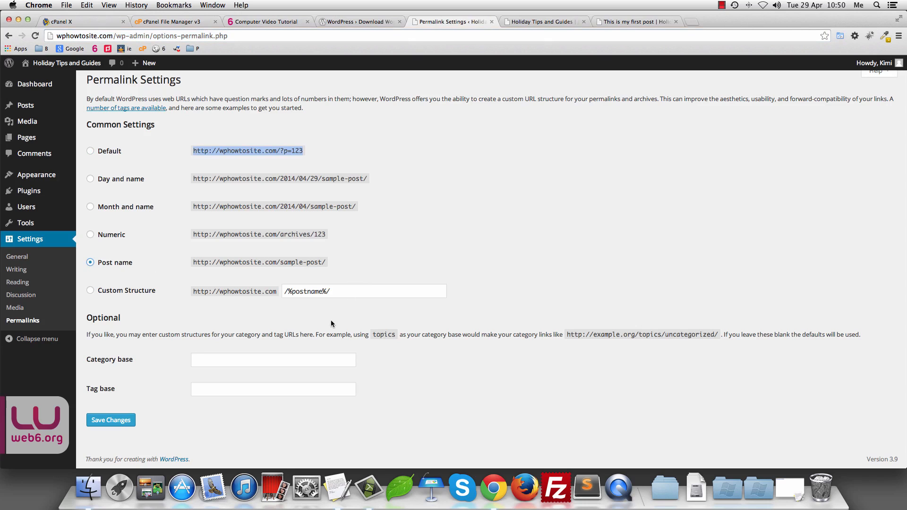
click(111, 422)
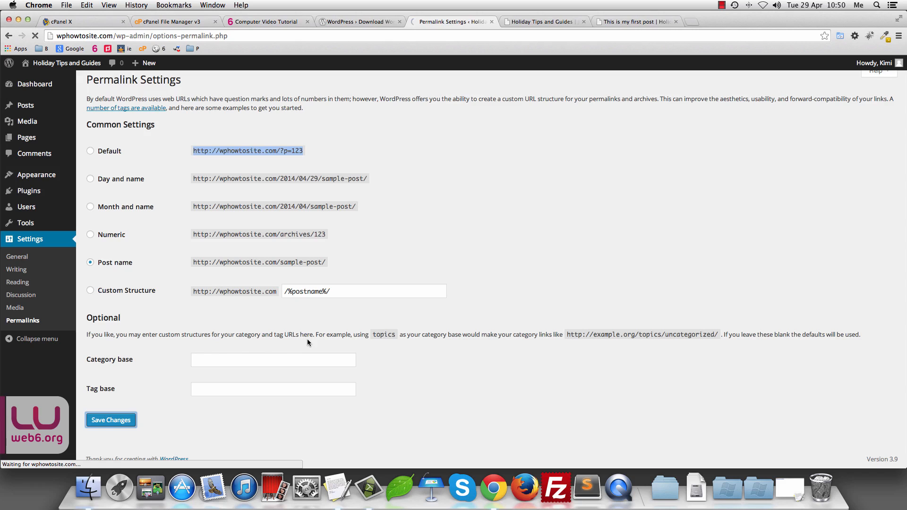
click(635, 21)
click(35, 36)
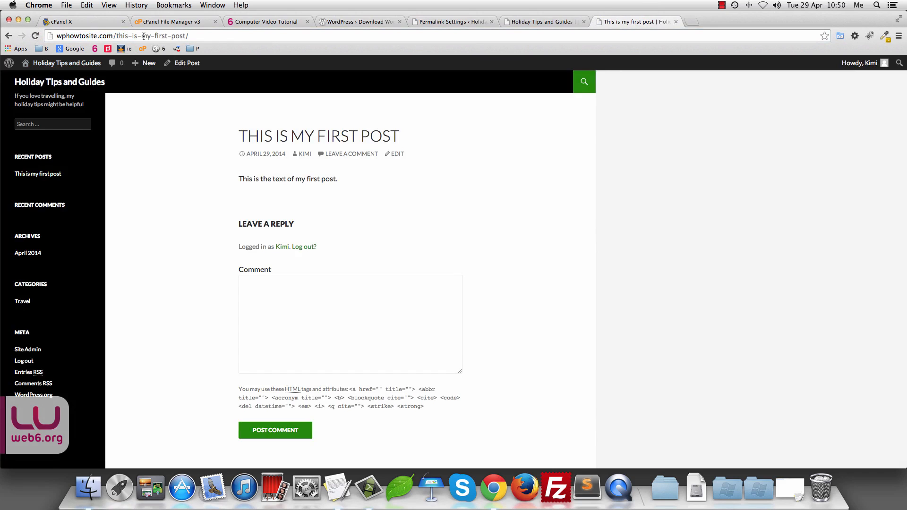
Step: Highlight this-is-my-first-post/ in the post's new address
drag(116, 37, 192, 36)
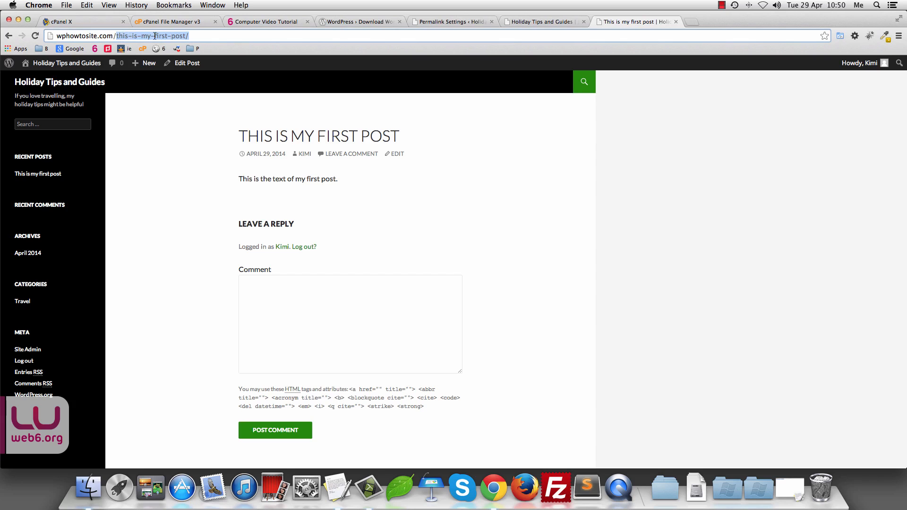
click(194, 35)
triple_click(199, 36)
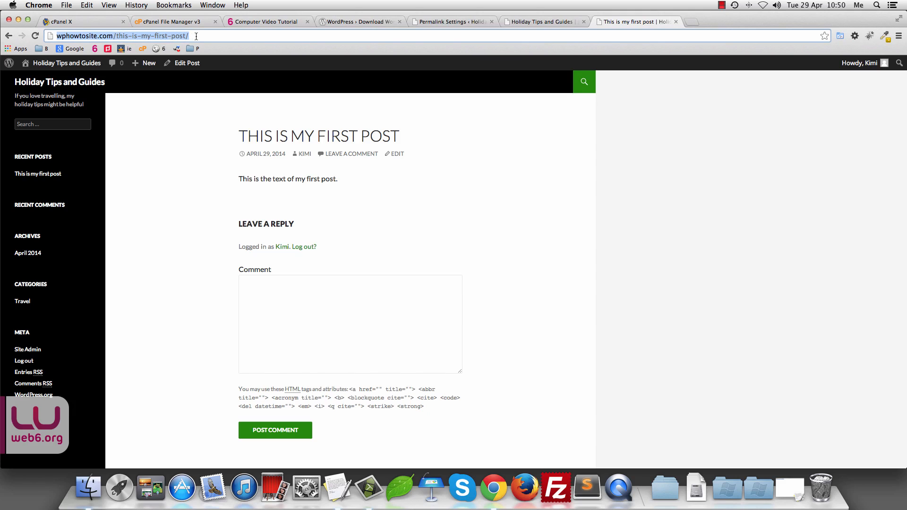
drag(196, 36, 115, 35)
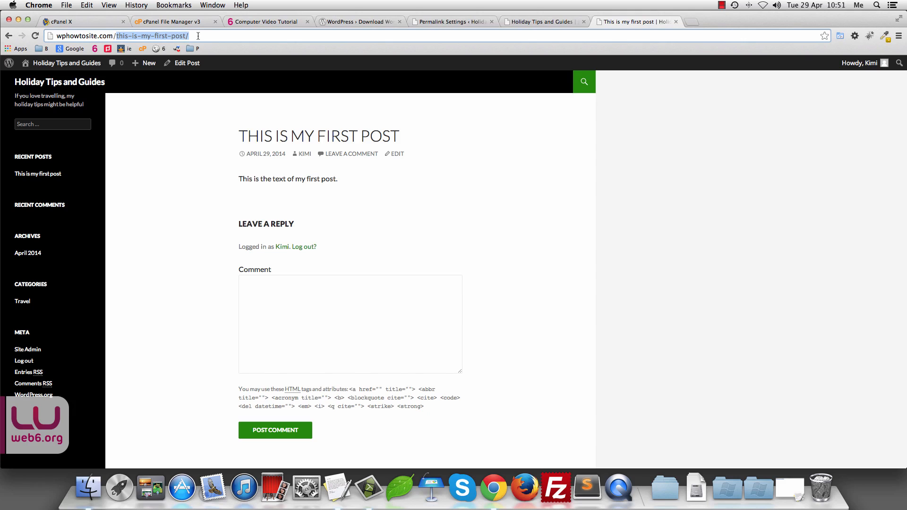
click(191, 36)
drag(191, 36, 114, 35)
Step: Check the permalink settings, then open the first post for editing
click(450, 21)
scroll(200, 242, down, 1)
scroll(200, 242, down, 1)
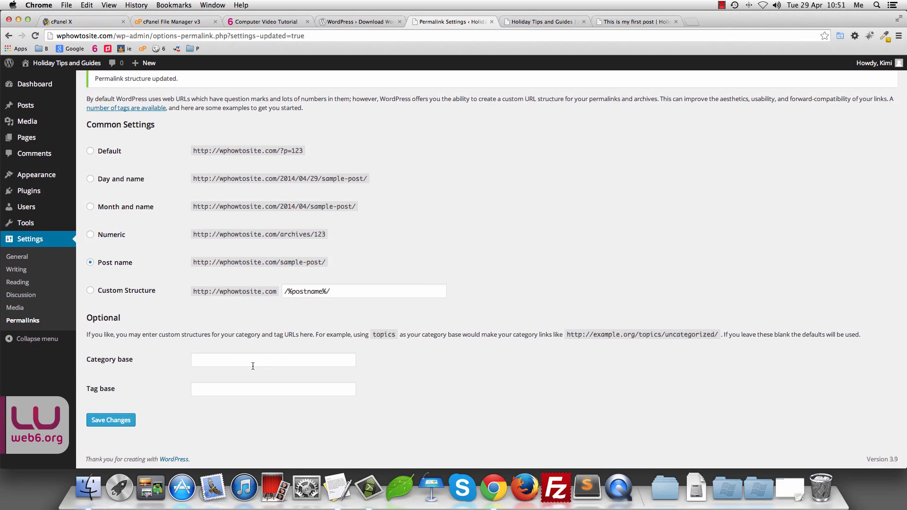
click(631, 22)
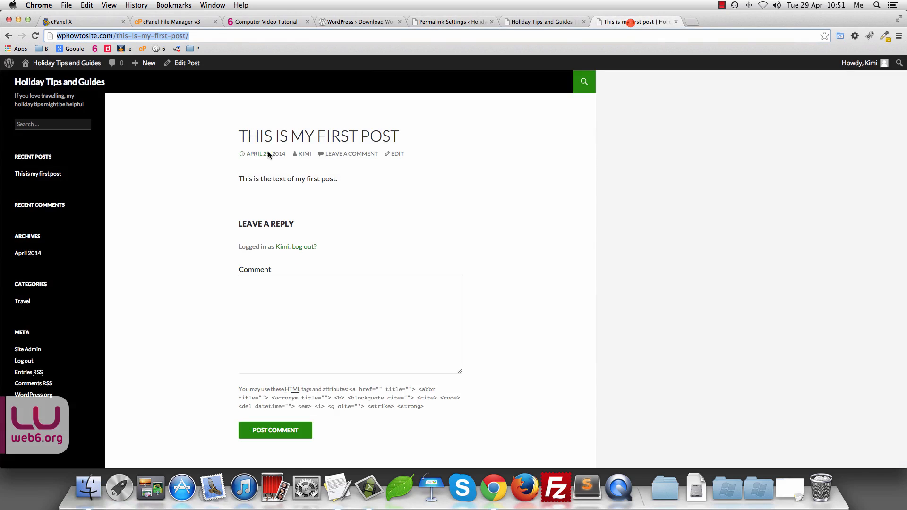
click(398, 154)
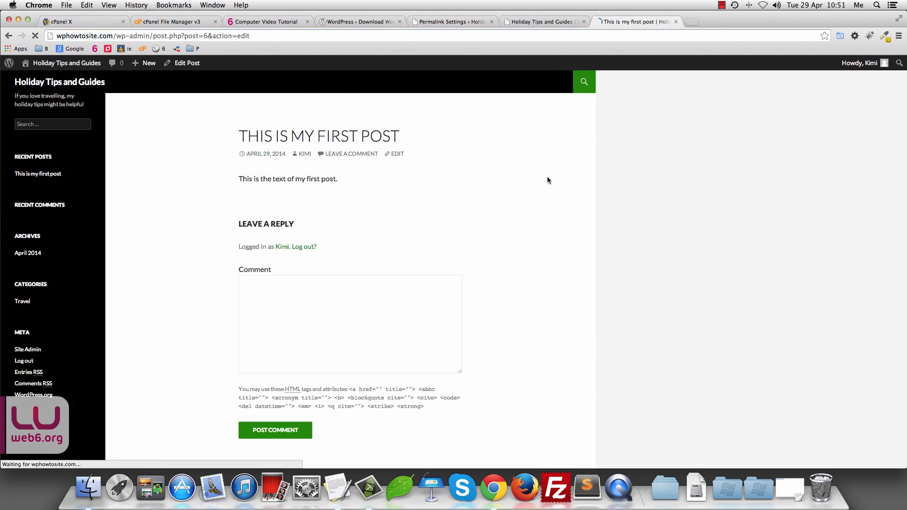
scroll(897, 291, down, 2)
scroll(790, 277, down, 3)
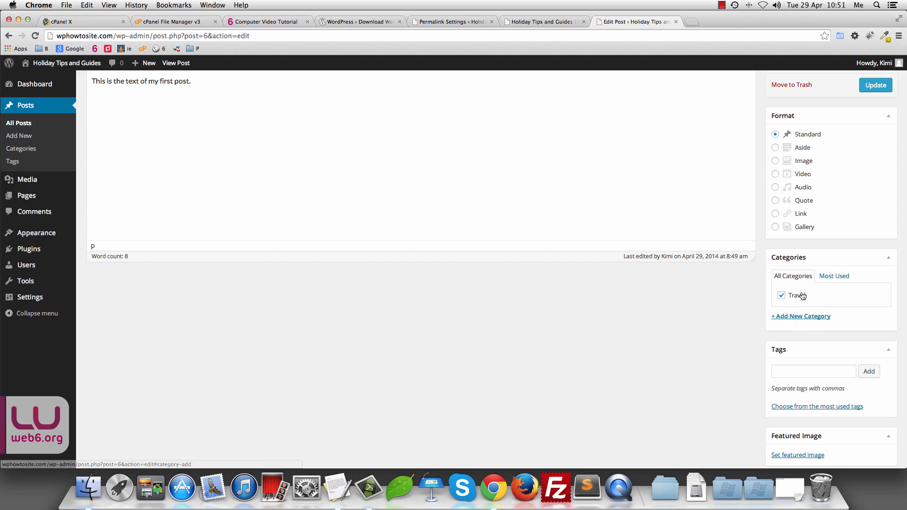
Step: Move the post from Travel into a new Journey category, update it, and view it live
click(809, 320)
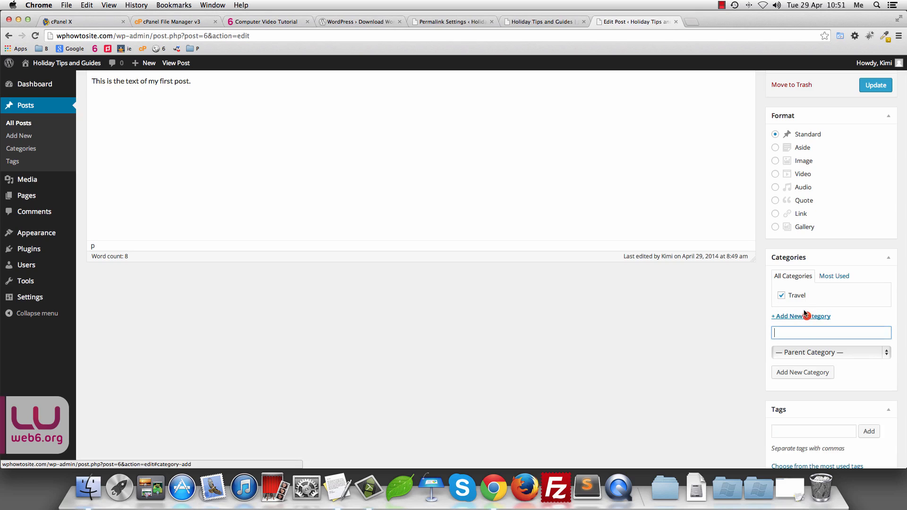
scroll(803, 334, down, 1)
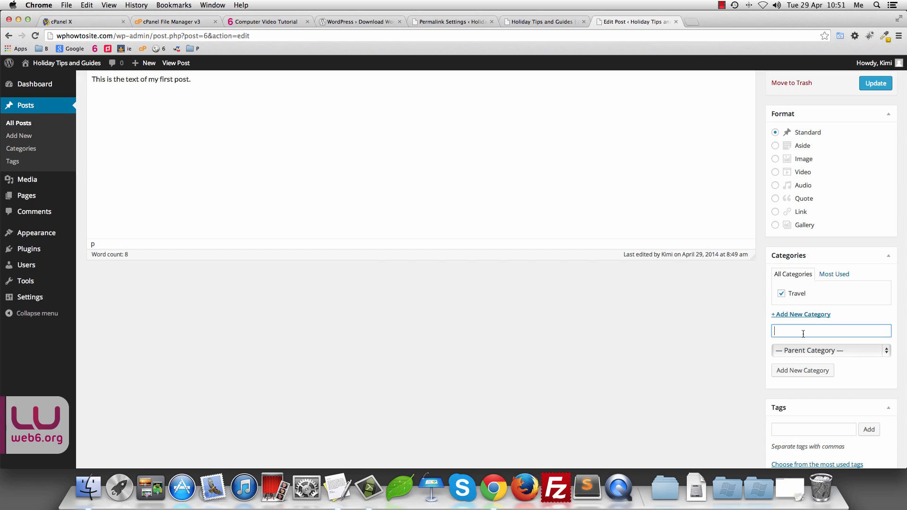
text(Journey)
click(804, 372)
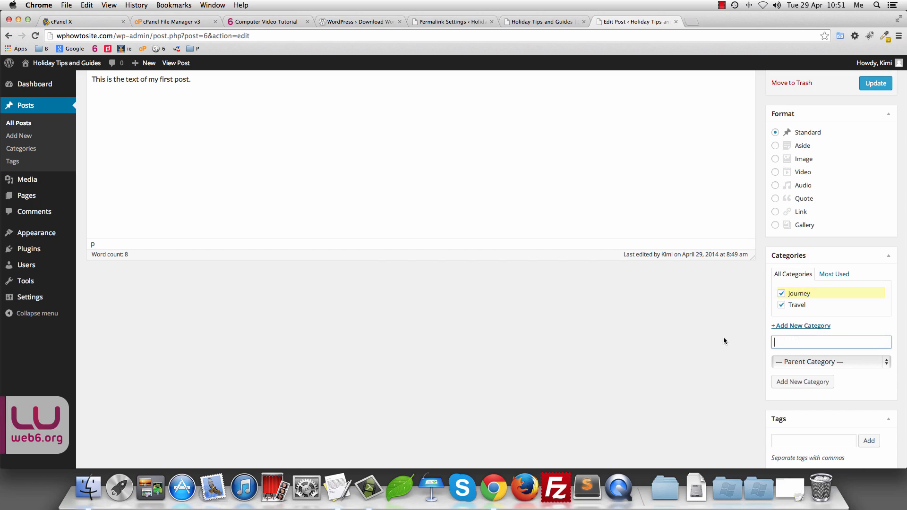
click(781, 306)
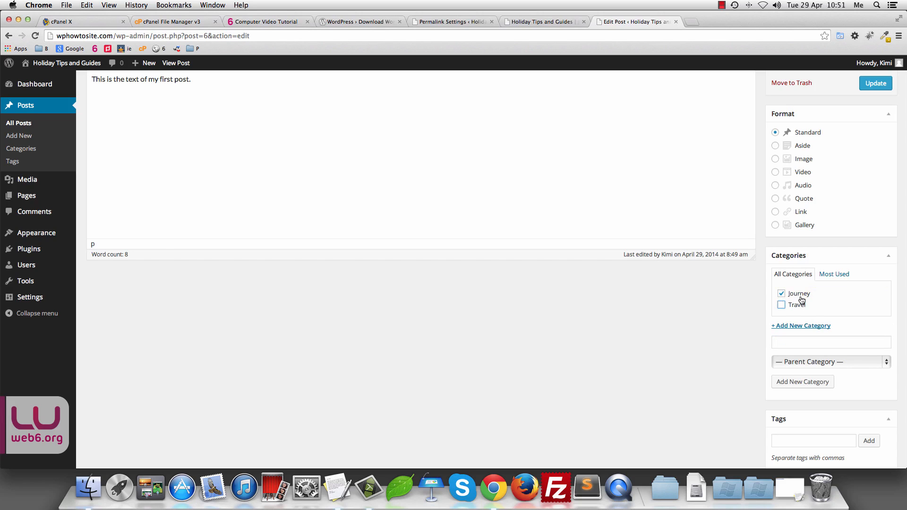
scroll(852, 306, up, 3)
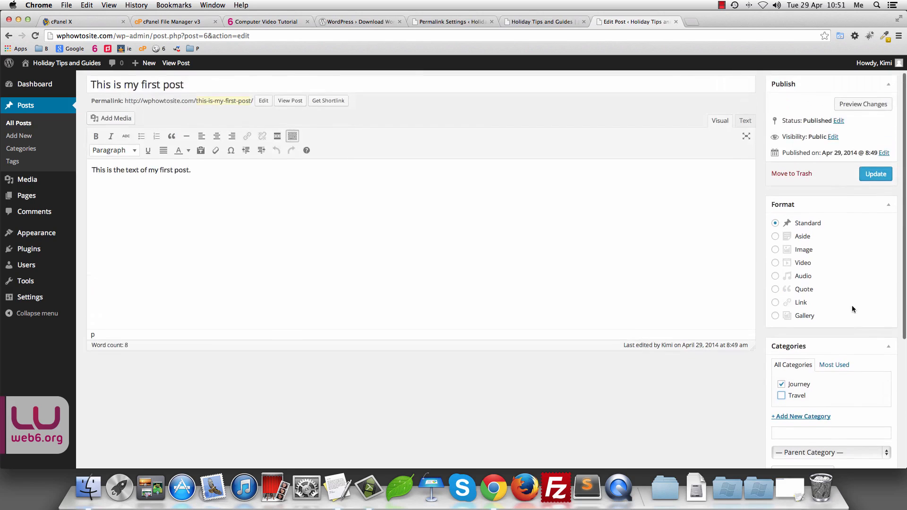
click(876, 191)
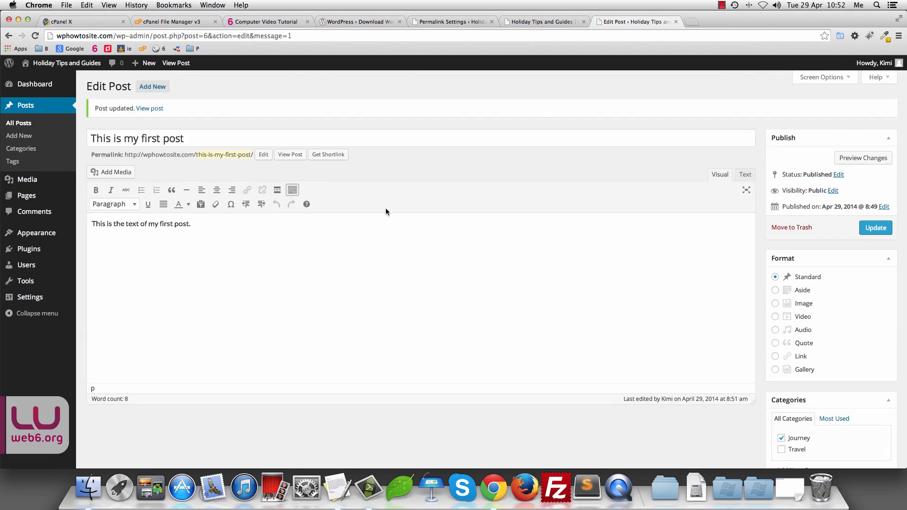
click(145, 108)
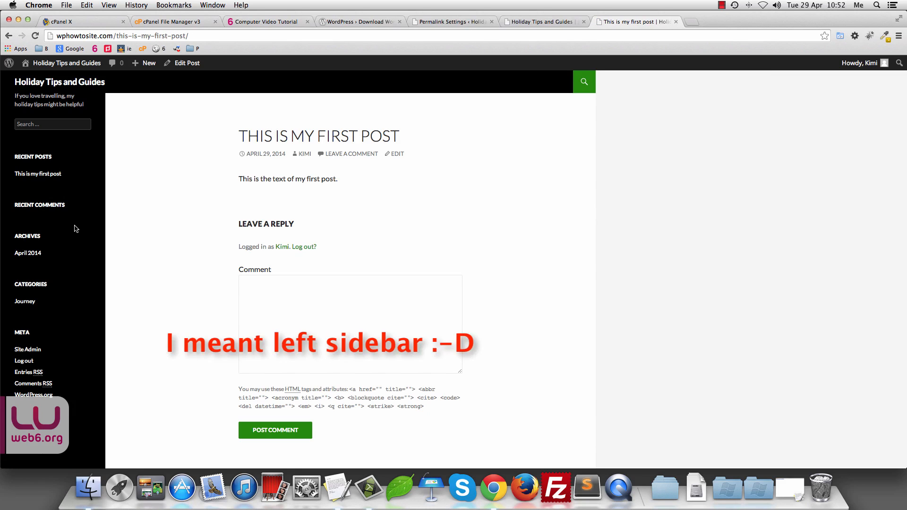
Step: Open the Journey archive and highlight 'category' and 'journey/' in its address
click(25, 305)
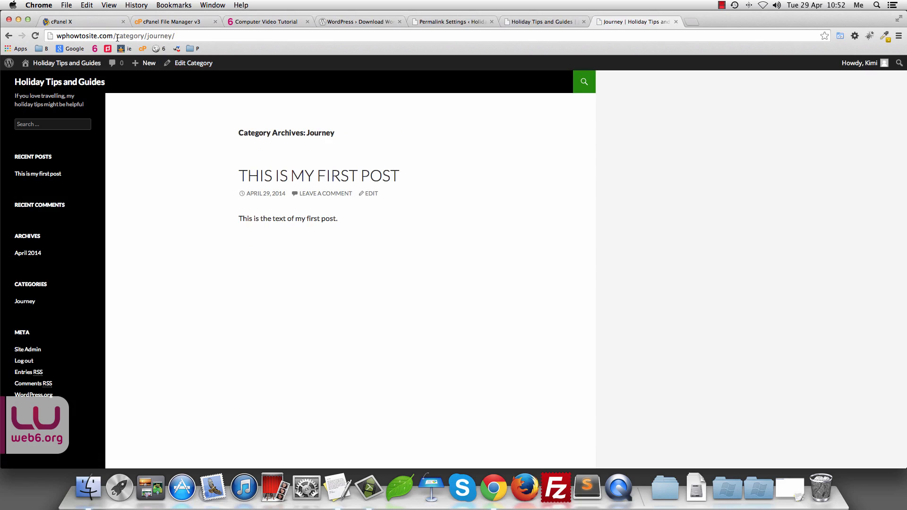
drag(117, 37, 144, 36)
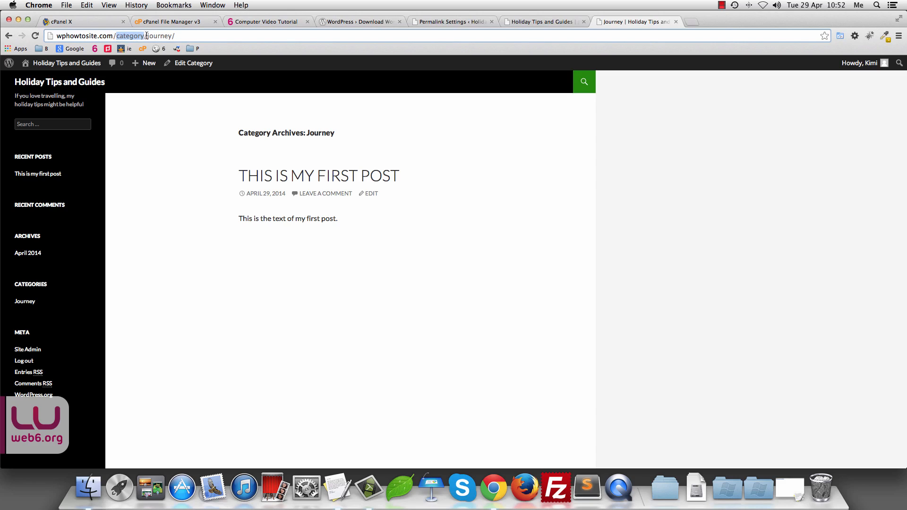
drag(146, 36, 178, 35)
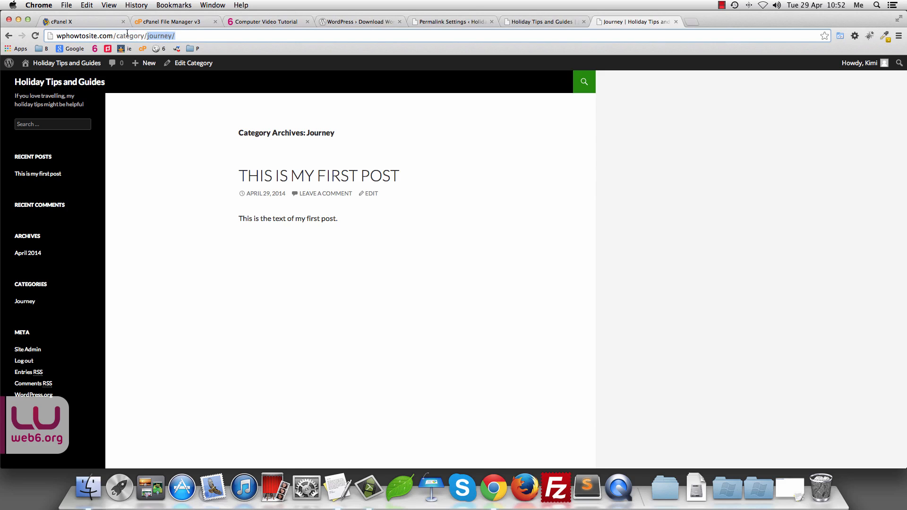
Step: Try Guides as the category base, clear it, and compare with the Journey archive's address
click(455, 21)
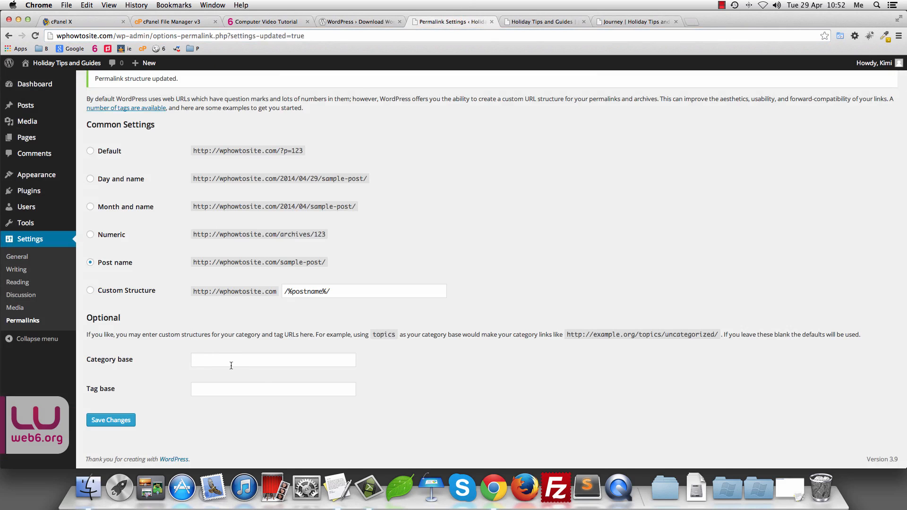
click(231, 364)
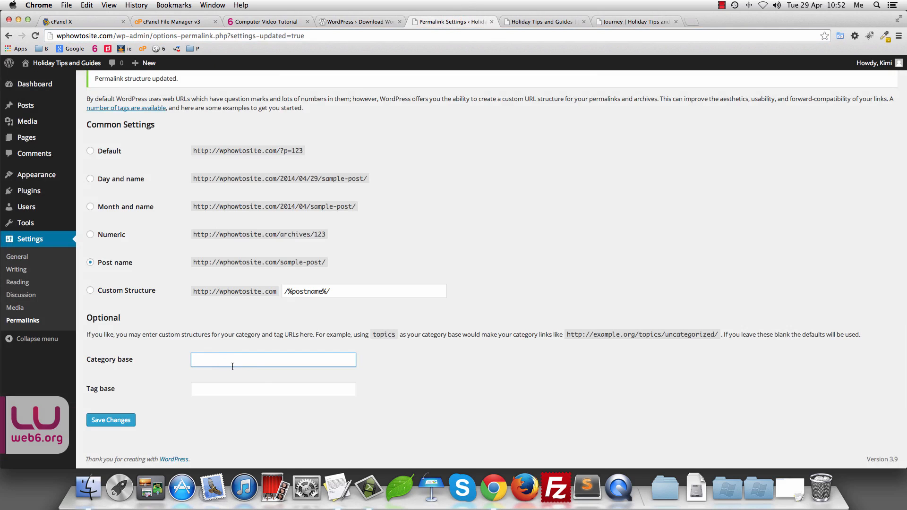
click(633, 21)
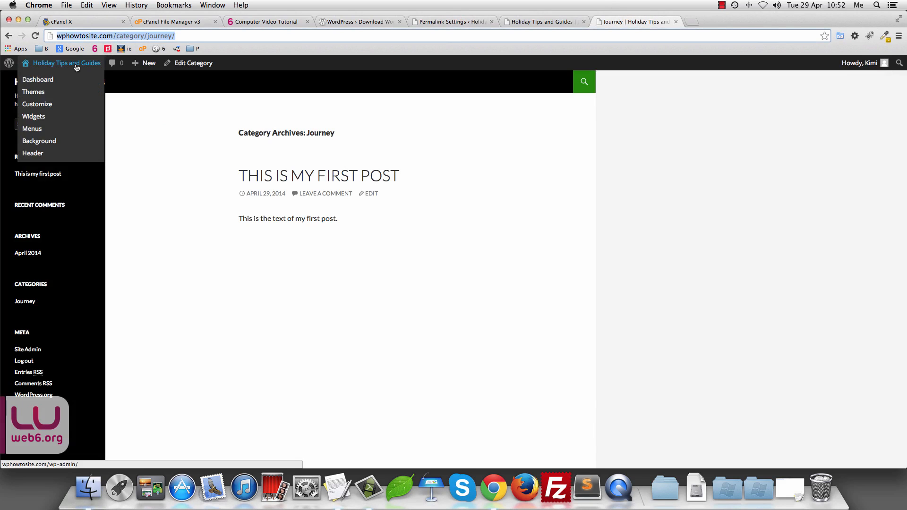
click(452, 22)
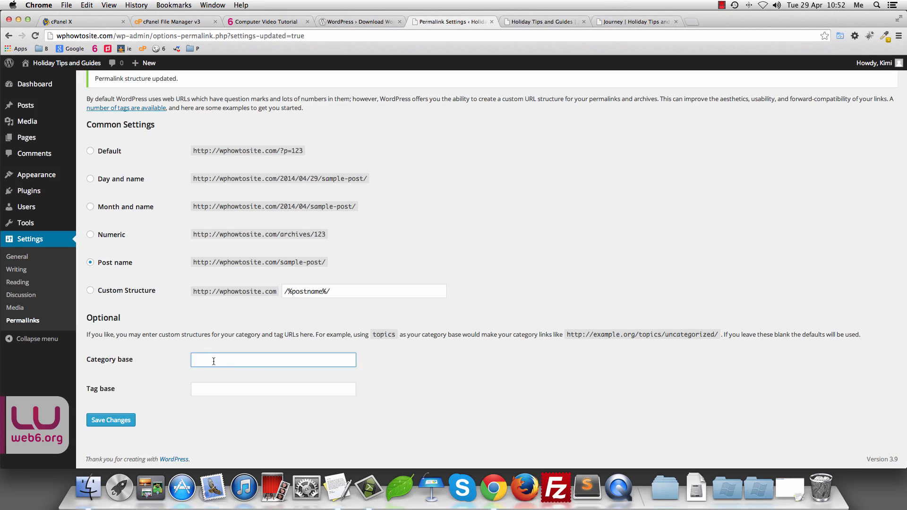
text(Guides)
drag(226, 361, 11, 337)
key(BackSpace)
click(216, 391)
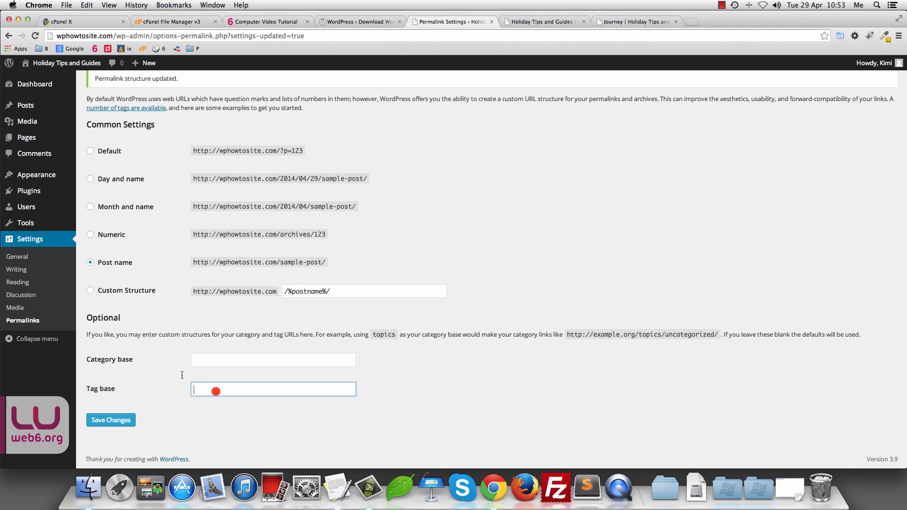
click(210, 359)
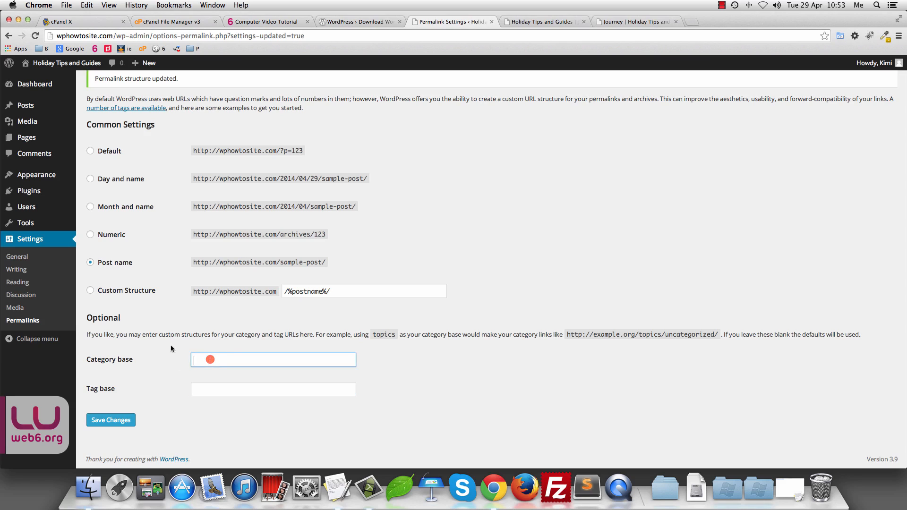
click(624, 21)
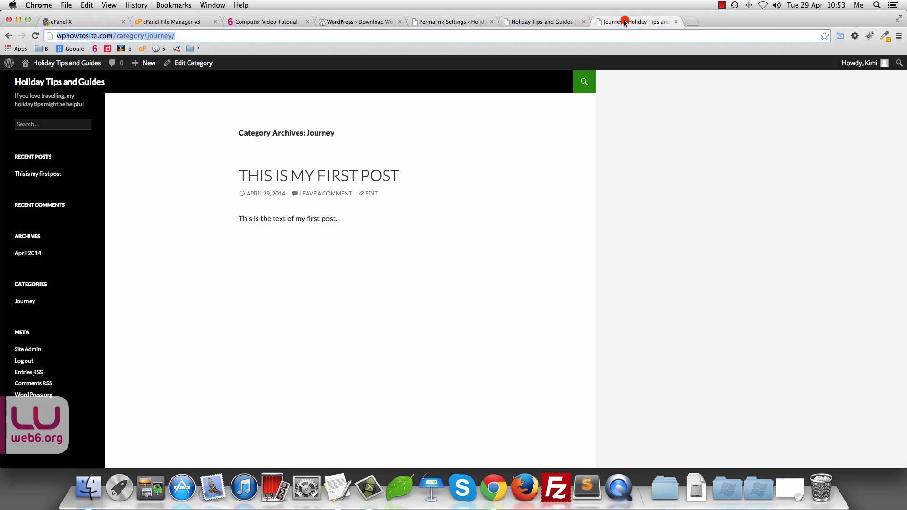
click(133, 36)
drag(116, 36, 148, 36)
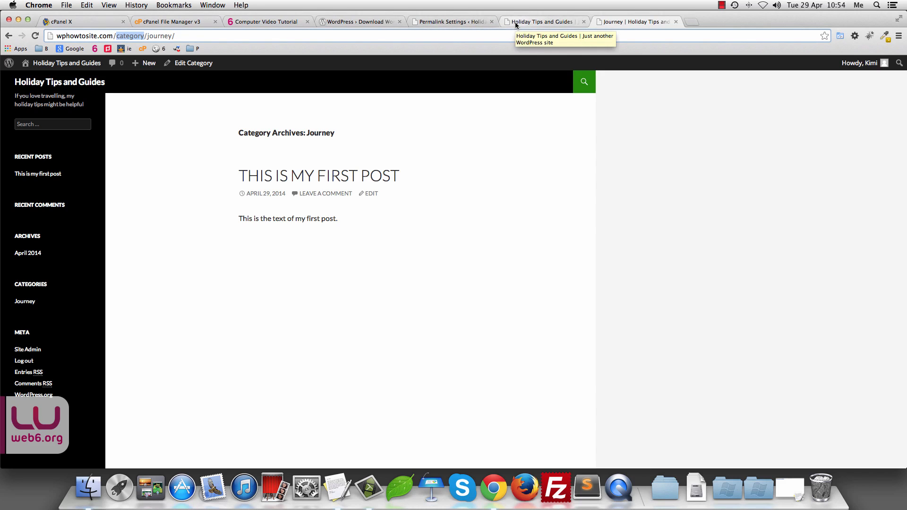
Step: Enter Guides as the category base and save the permalink settings
click(466, 22)
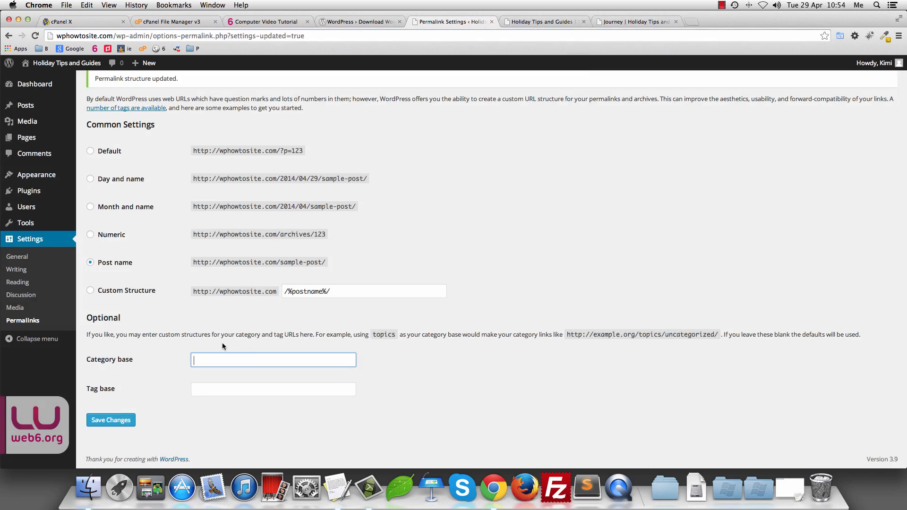
click(232, 359)
text(Guides)
scroll(168, 371, up, 1)
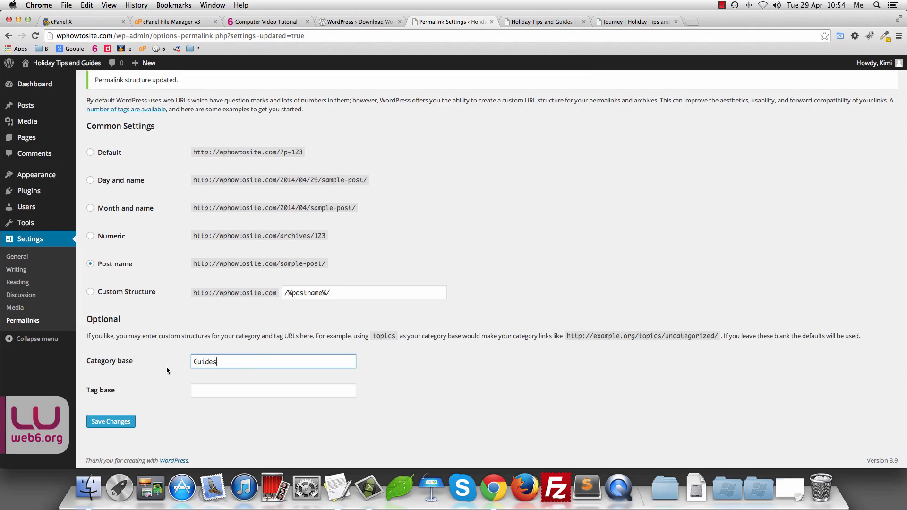
double_click(226, 363)
click(109, 422)
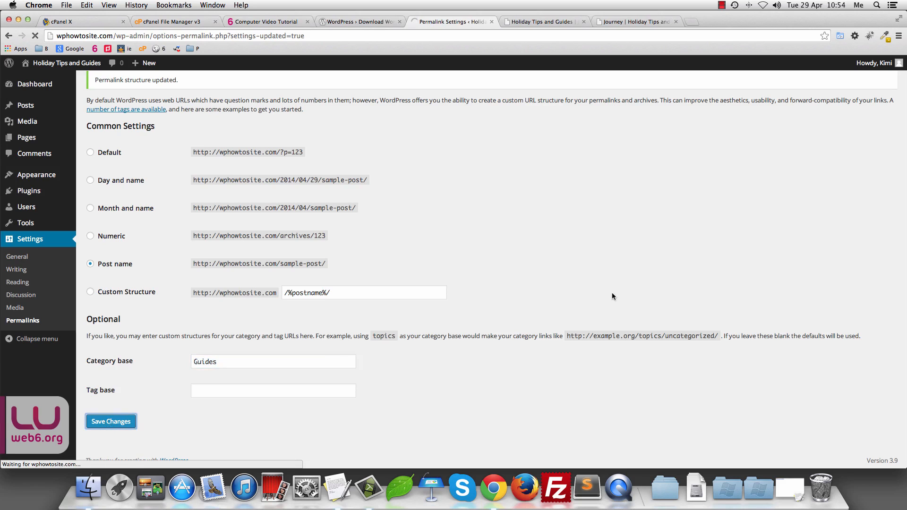
click(646, 22)
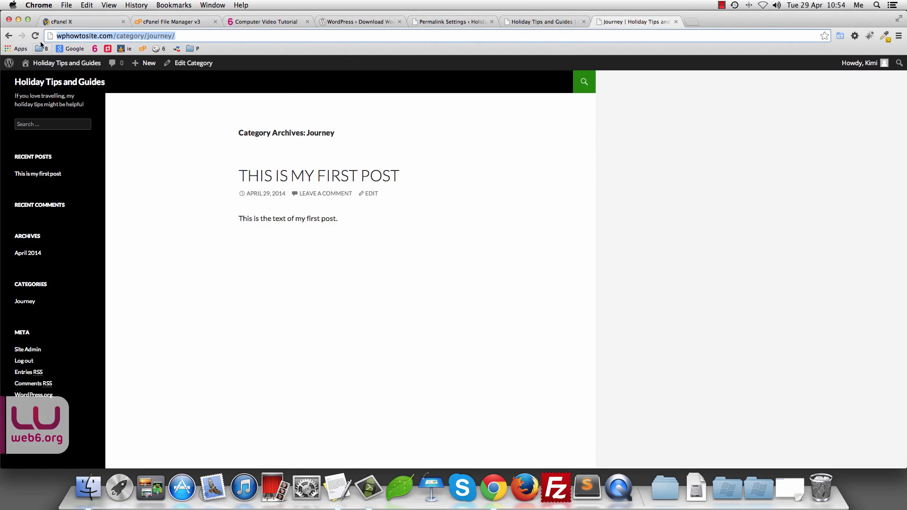
Step: Reload the broken Journey archive, reopen it, and highlight Guides in /Guides/journey/
click(139, 36)
drag(115, 37, 175, 36)
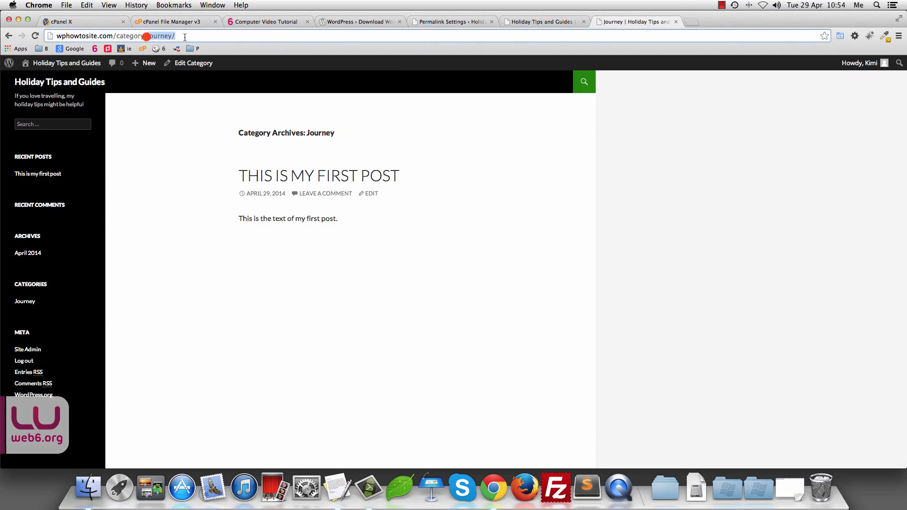
click(36, 37)
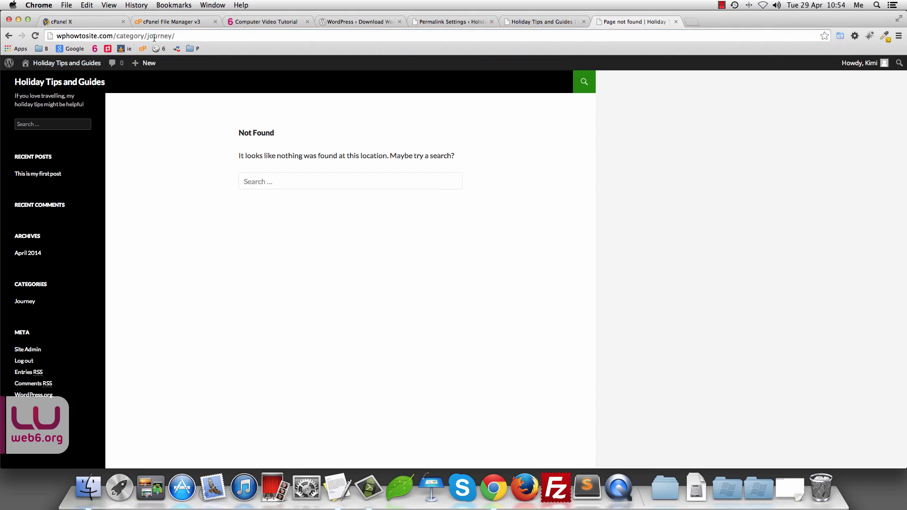
drag(116, 36, 143, 36)
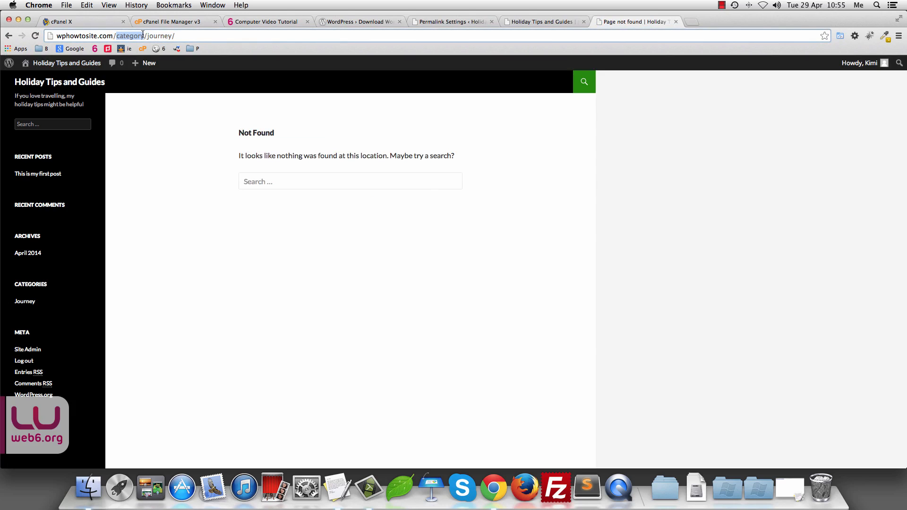
click(25, 304)
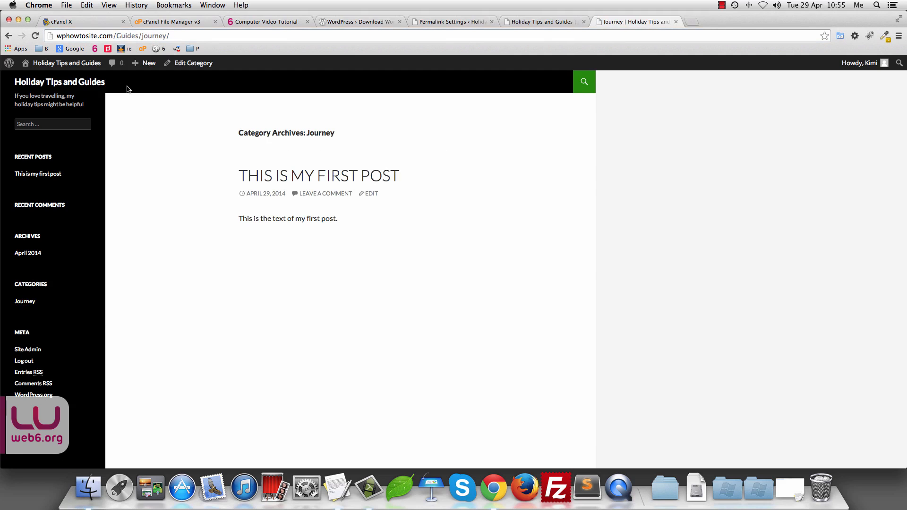
drag(115, 35, 135, 35)
double_click(138, 35)
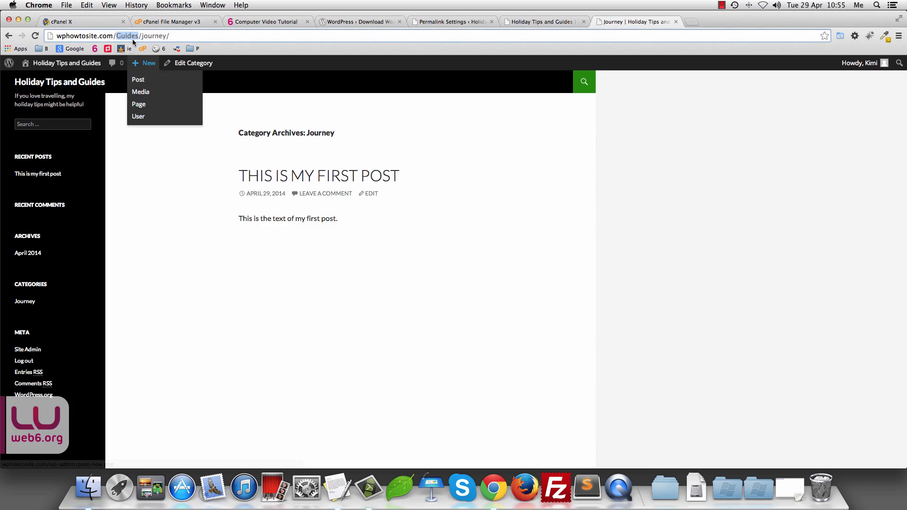
click(118, 37)
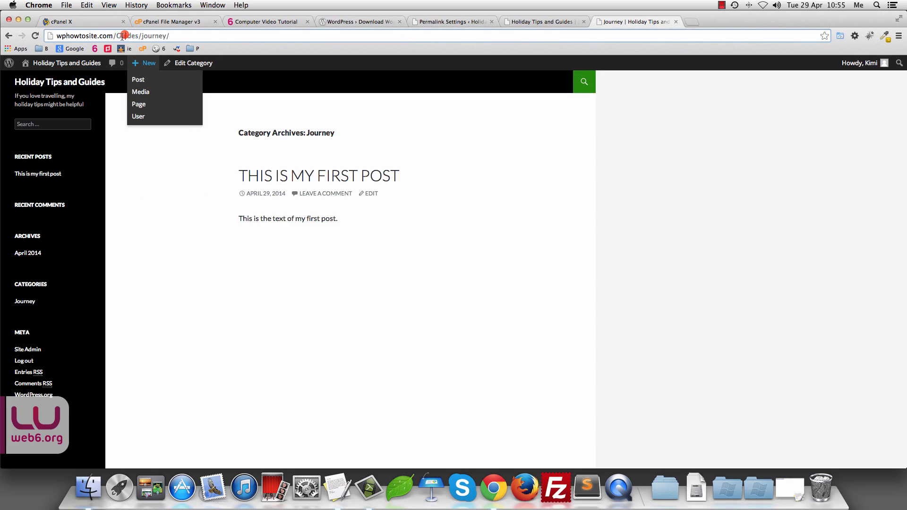
click(457, 21)
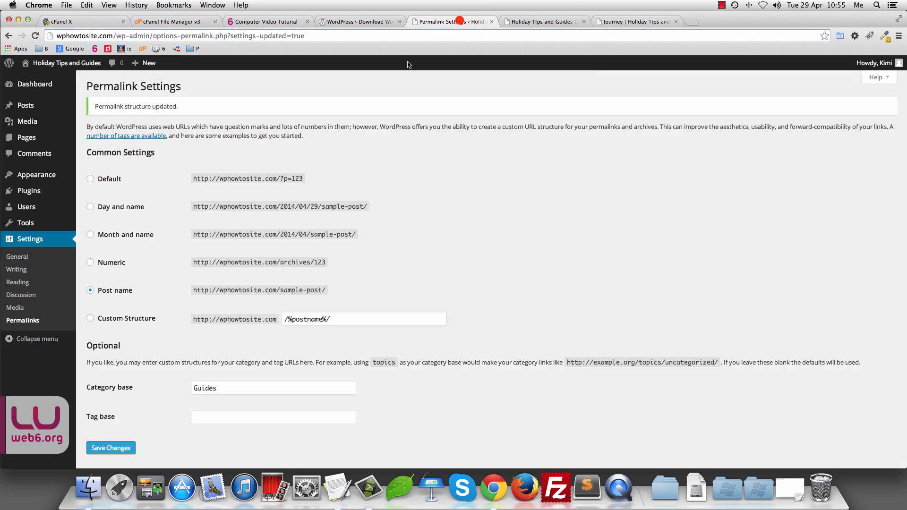
Step: Change the category base to lowercase 'guides' and save
click(196, 388)
key(Delete)
text(g)
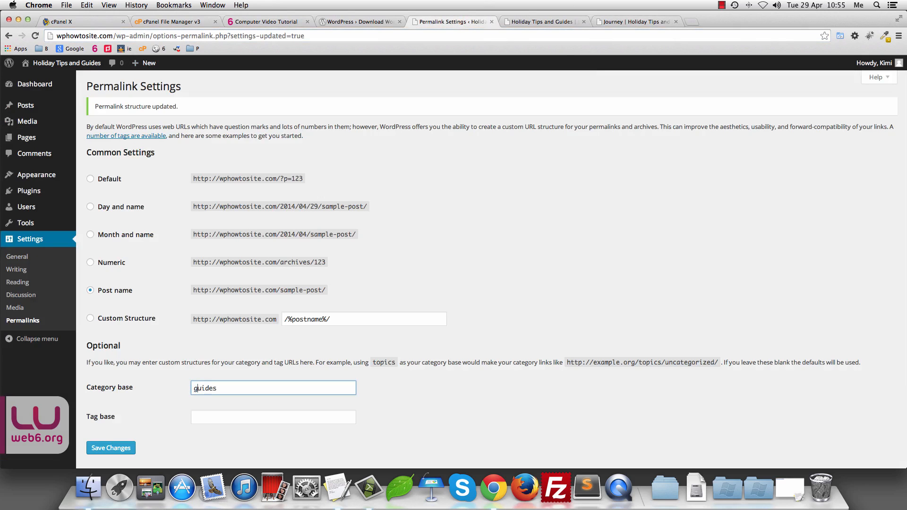
click(125, 448)
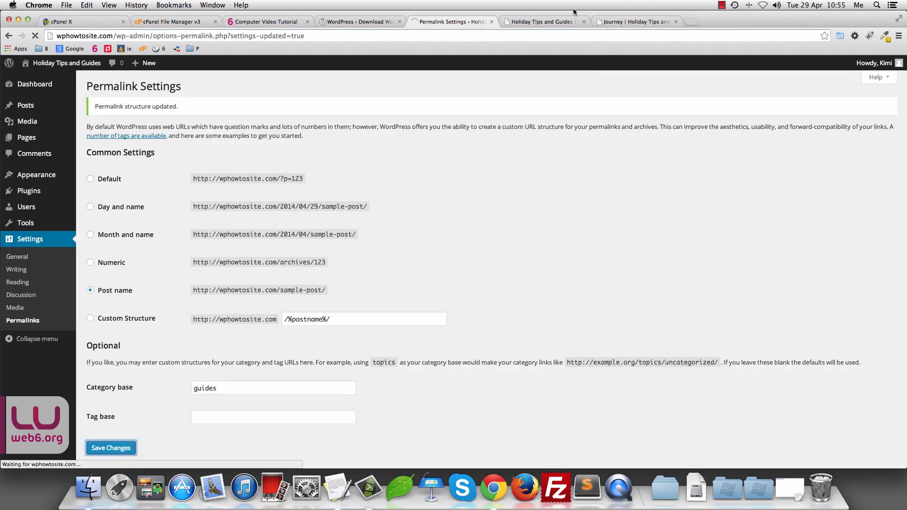
Step: Reopen the Journey archive at /guides/journey/ and edit 'This is my first post'
click(635, 21)
click(36, 35)
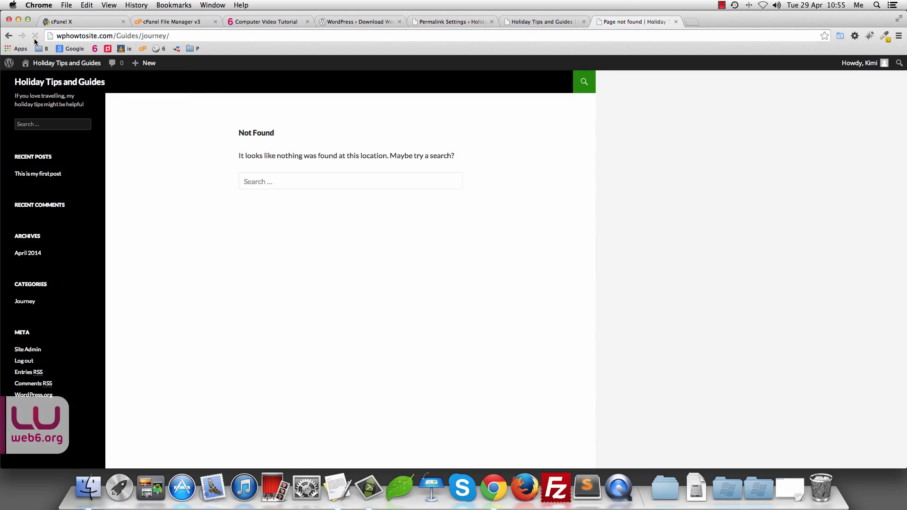
click(24, 301)
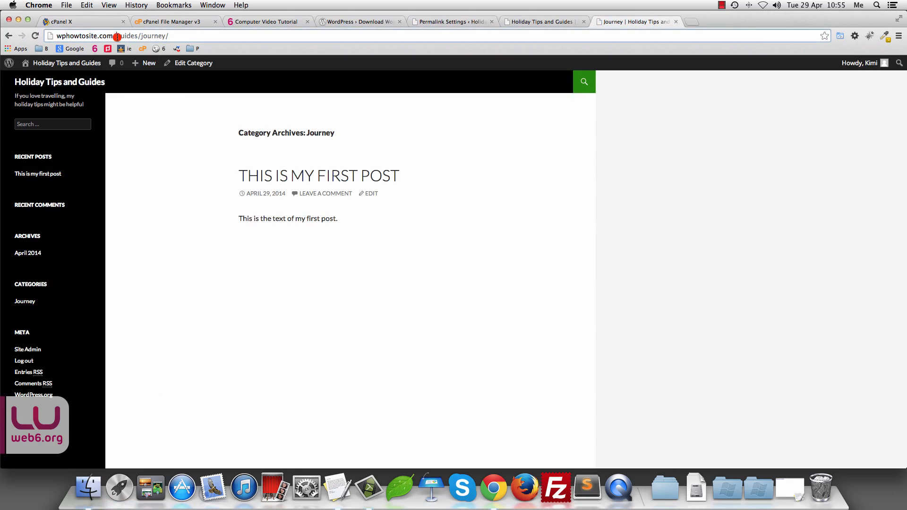
drag(116, 37, 137, 37)
click(699, 264)
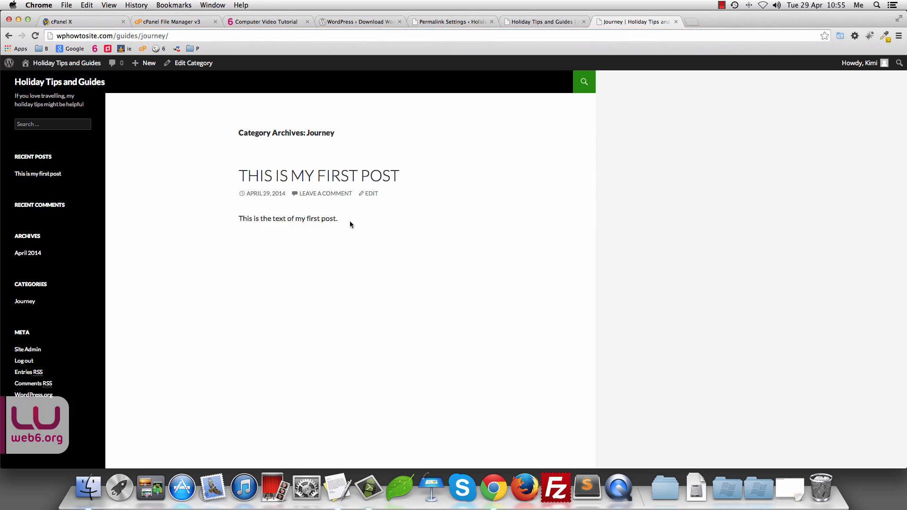
click(372, 194)
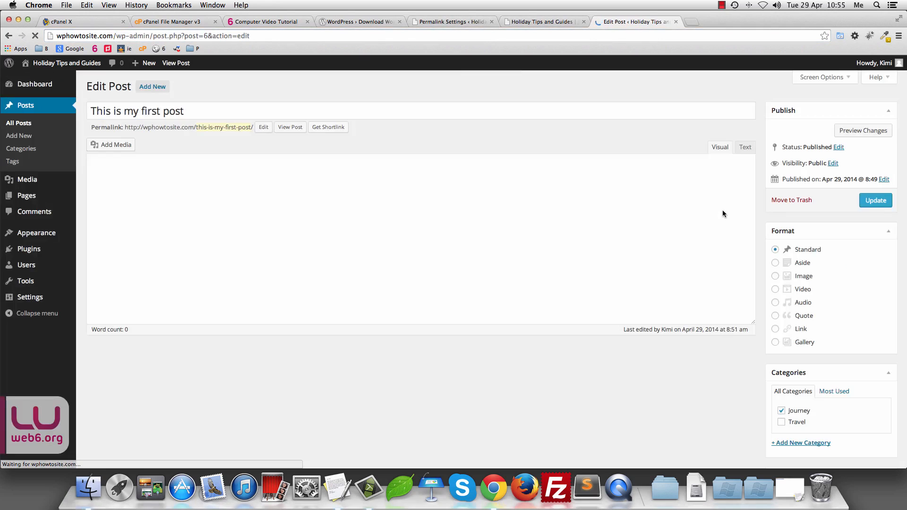
Step: Tag the post with summer and sun and update it
scroll(866, 288, down, 5)
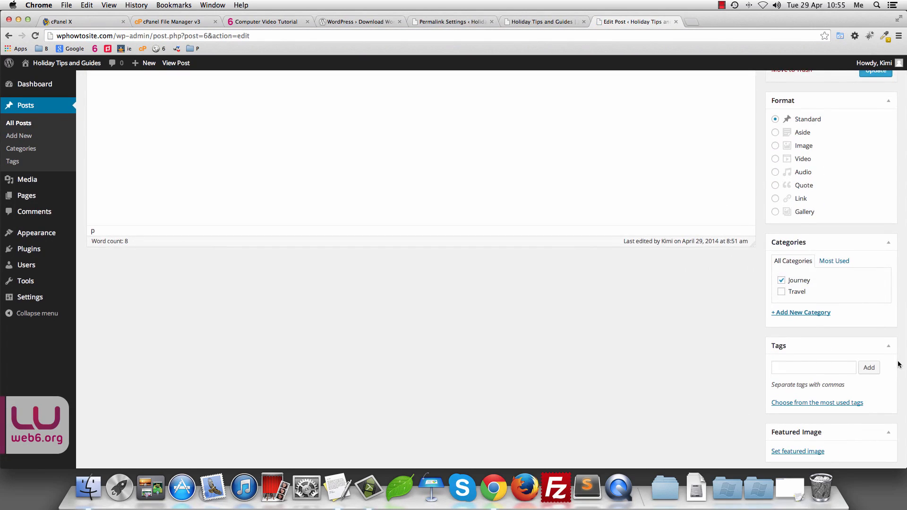
scroll(899, 365, down, 2)
click(804, 335)
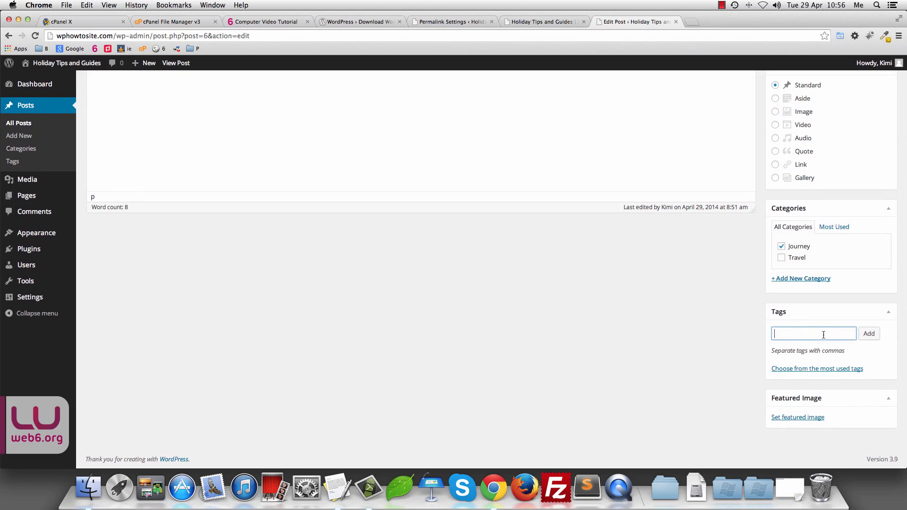
text(summer, sun)
click(870, 334)
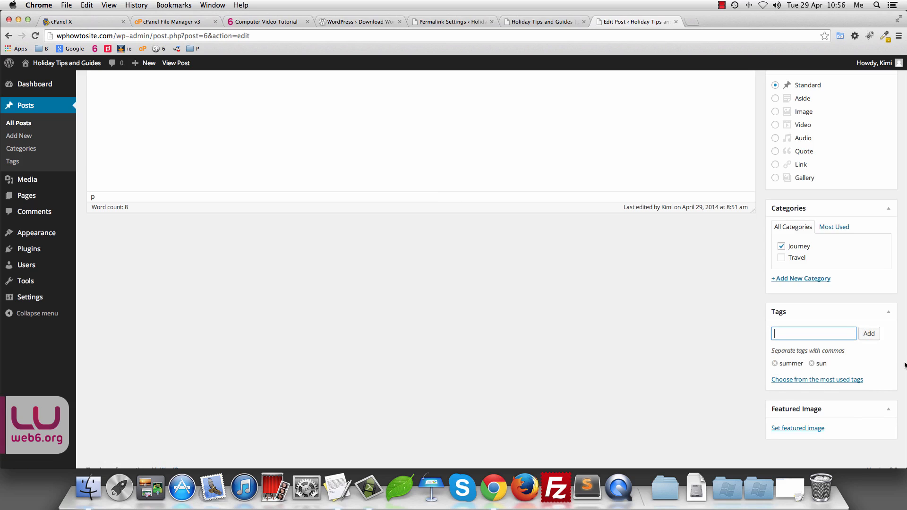
scroll(846, 283, up, 5)
click(870, 204)
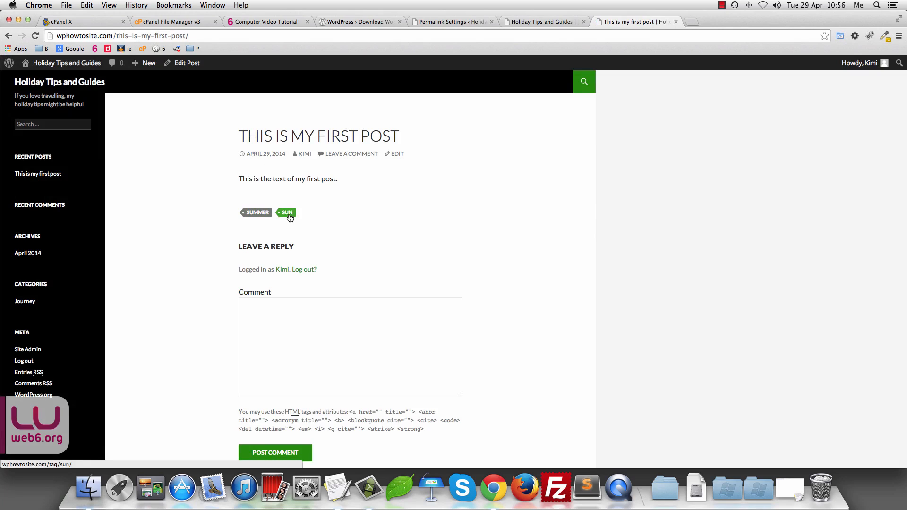
Step: View the summer tag archive and highlight 'tag' in its /tag/summer/ address
click(254, 215)
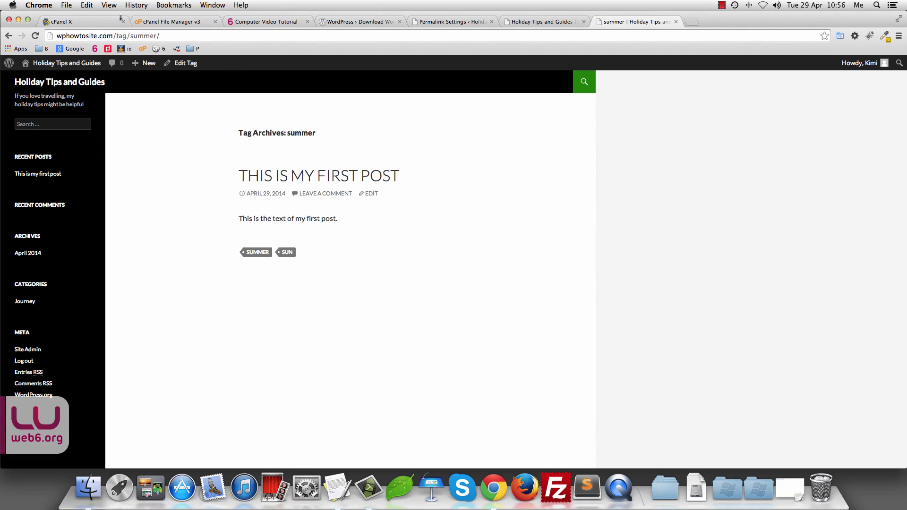
double_click(121, 35)
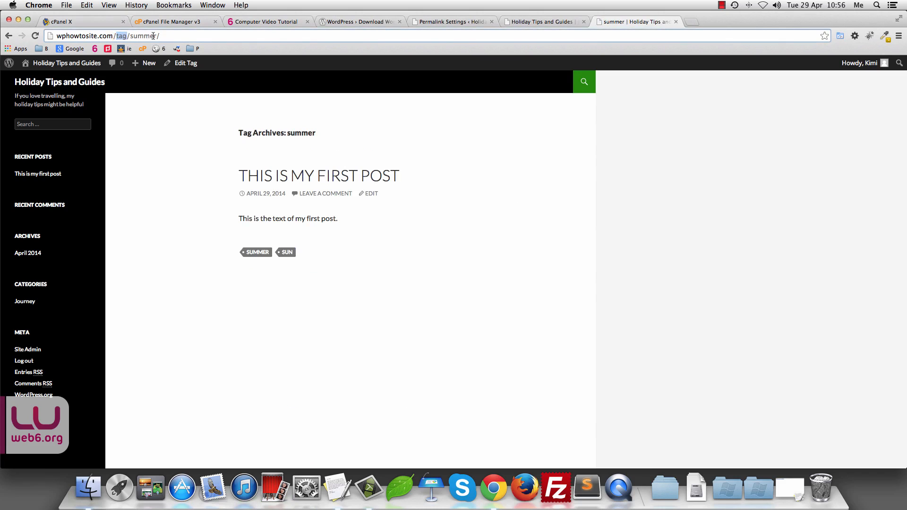
click(455, 22)
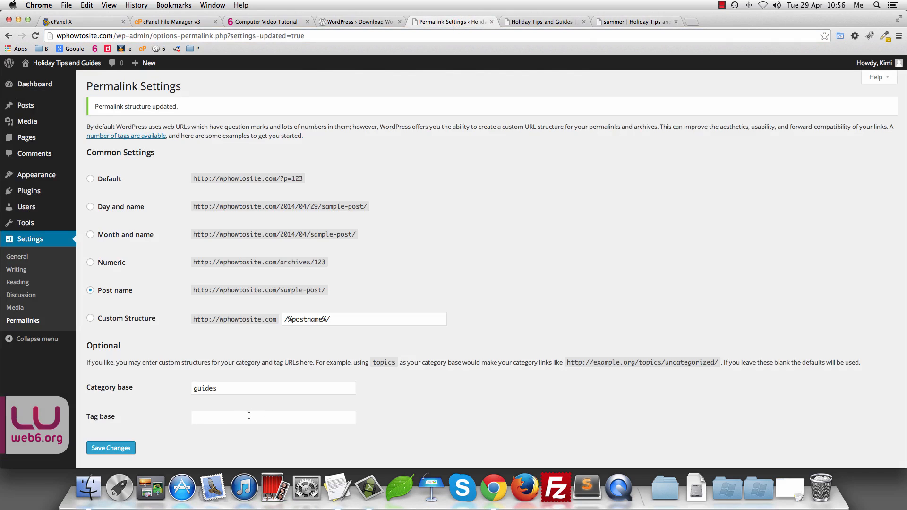
Step: Set the Tag base to topics and save the permalink settings
click(214, 416)
click(615, 22)
click(530, 23)
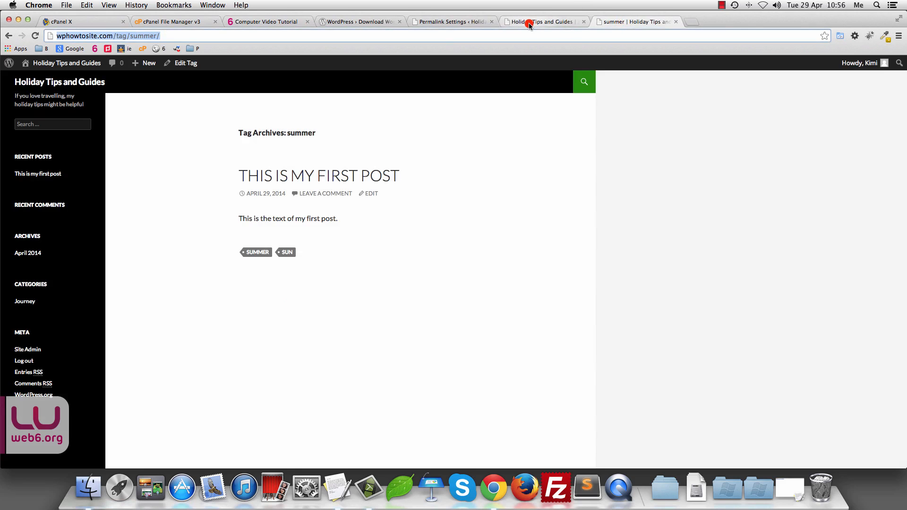
click(439, 22)
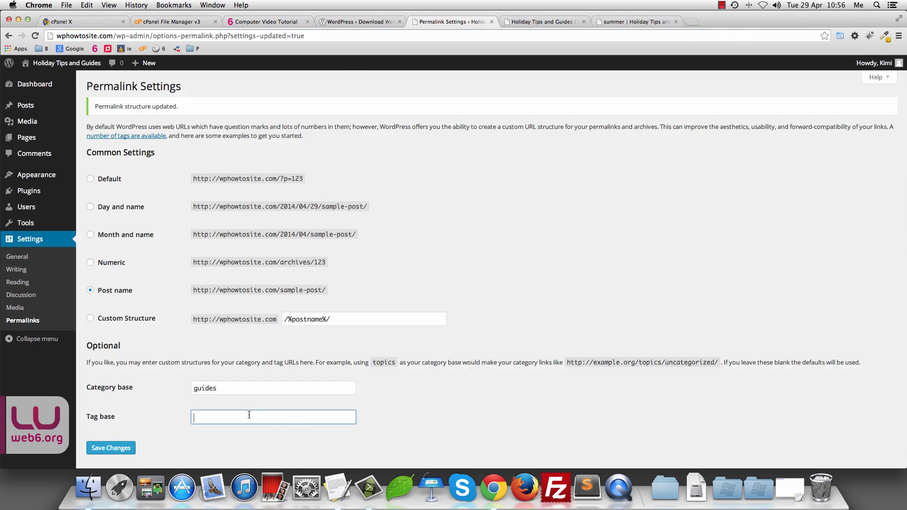
scroll(249, 415, down, 1)
click(212, 388)
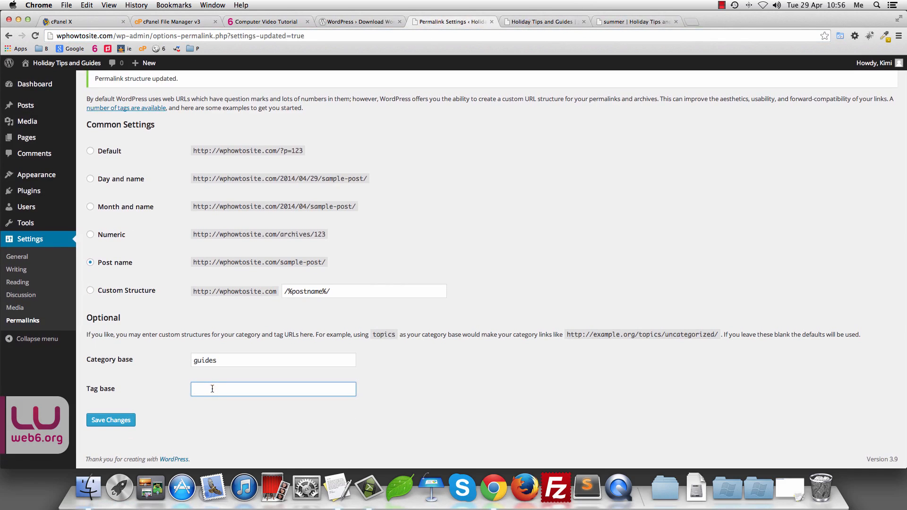
text(topics)
click(109, 421)
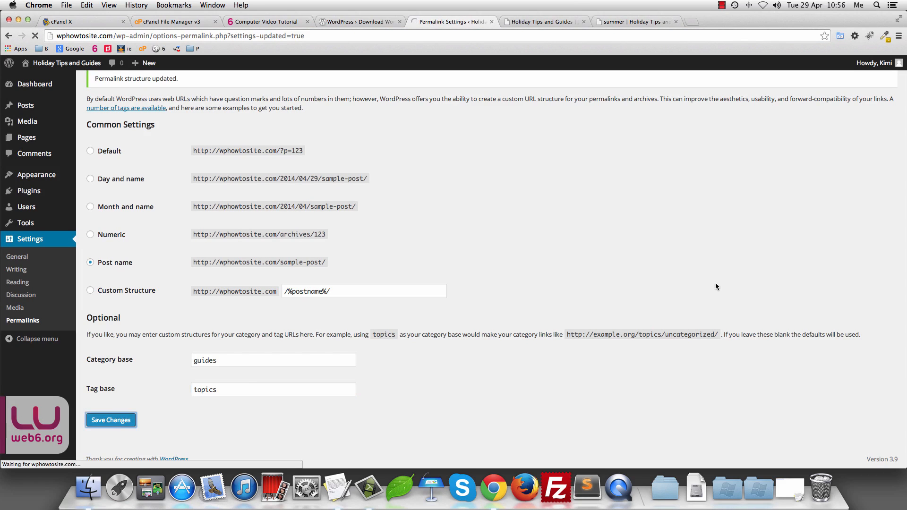
Step: Reload the old /tag/summer/ address to confirm it now shows Not Found
click(638, 21)
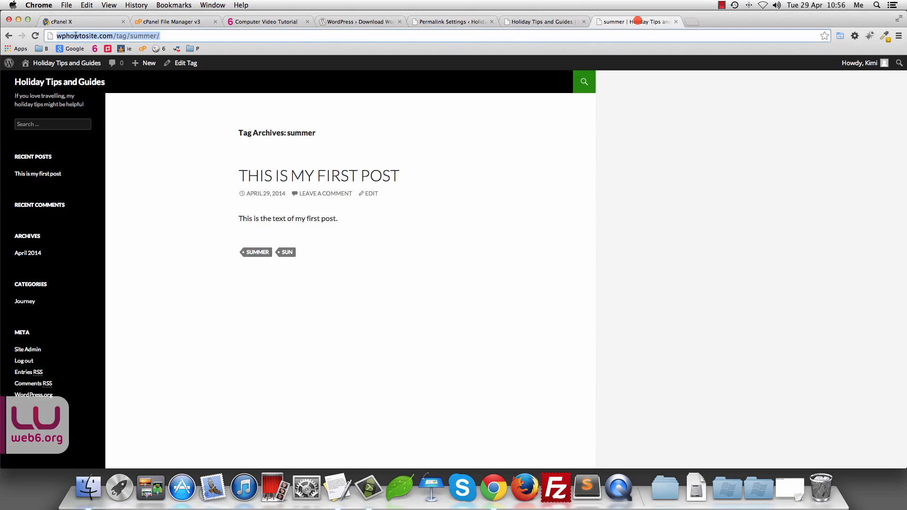
key(Return)
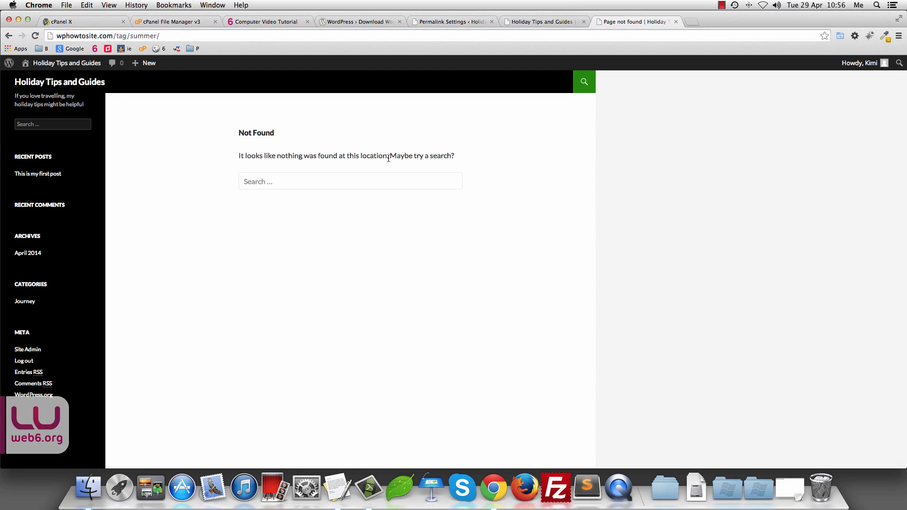
click(119, 36)
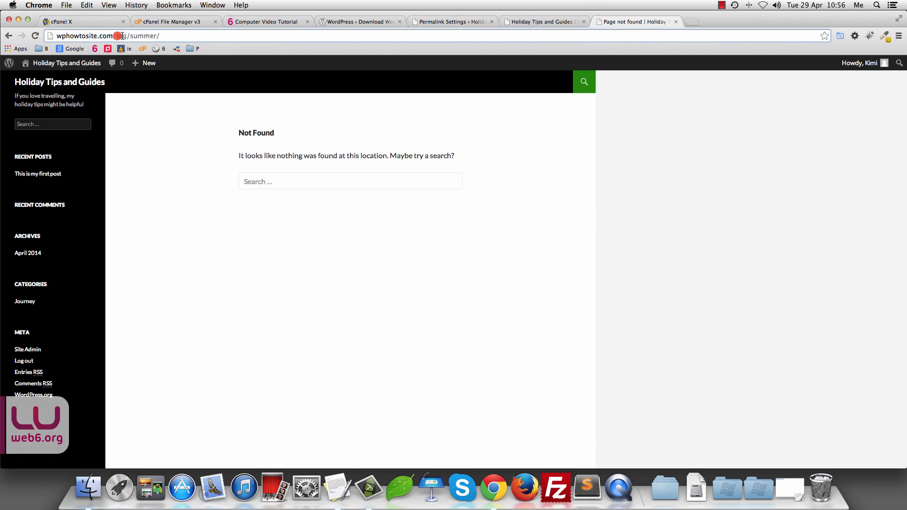
double_click(121, 36)
Step: Open the sun tag archive from the first post and highlight 'topics' in /topics/sun/
click(38, 174)
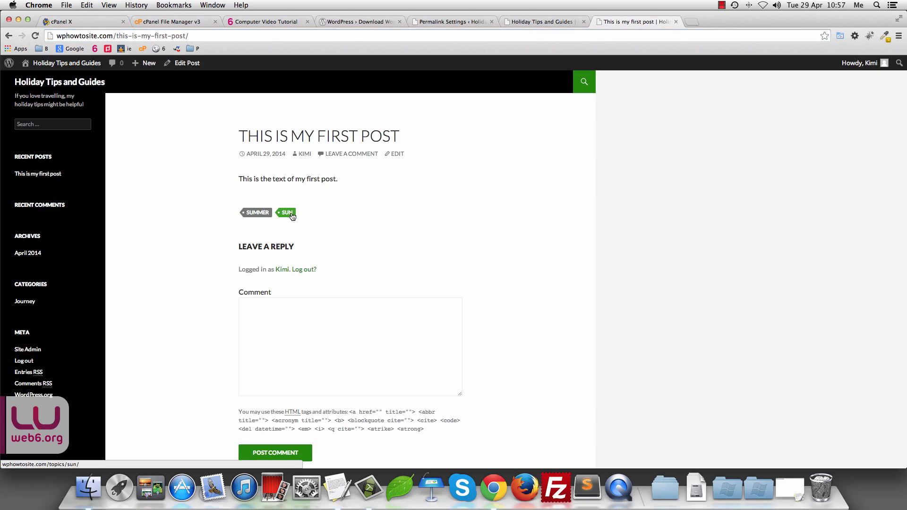
click(293, 216)
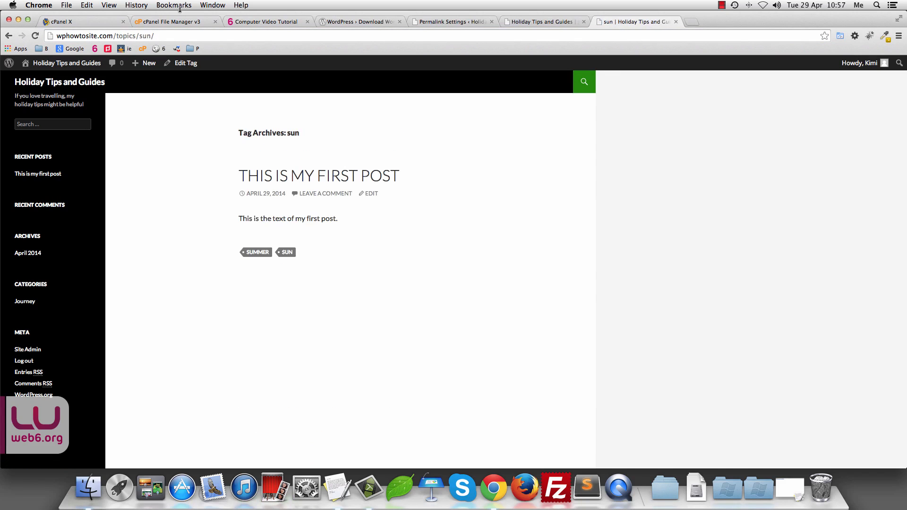
click(116, 35)
double_click(121, 36)
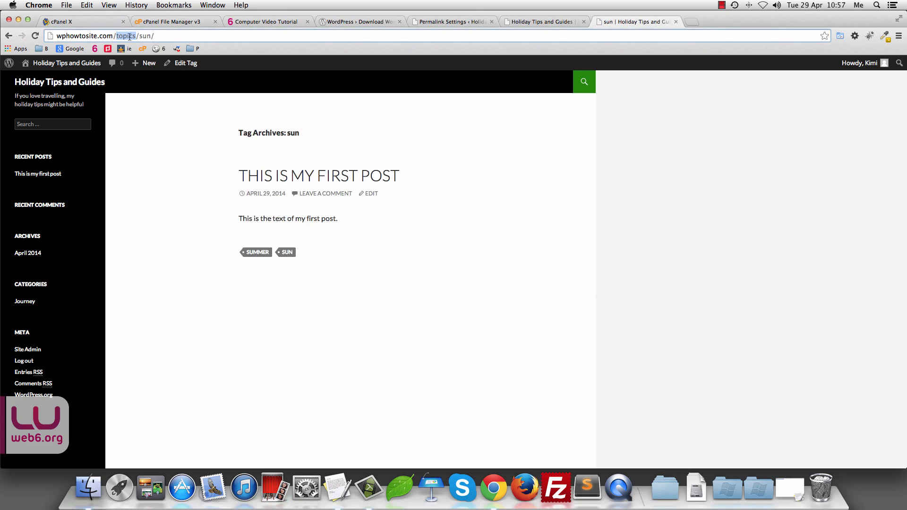
click(543, 22)
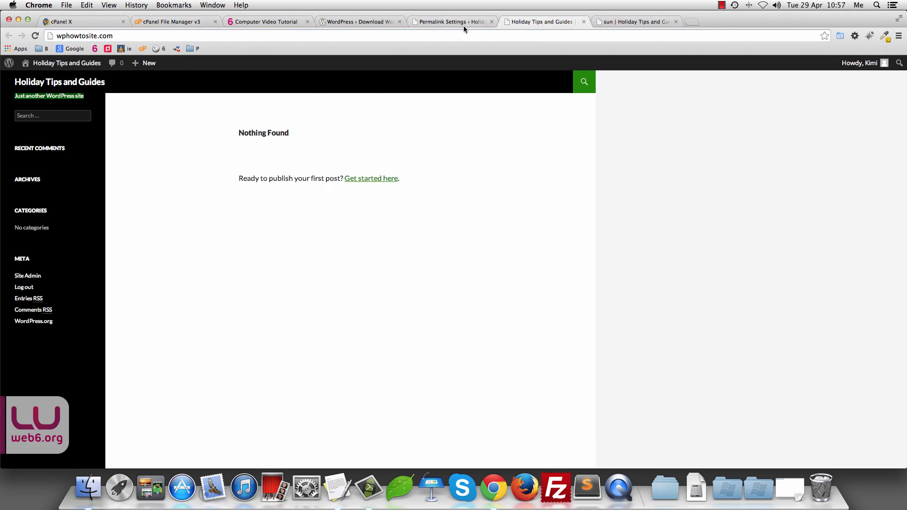
click(461, 22)
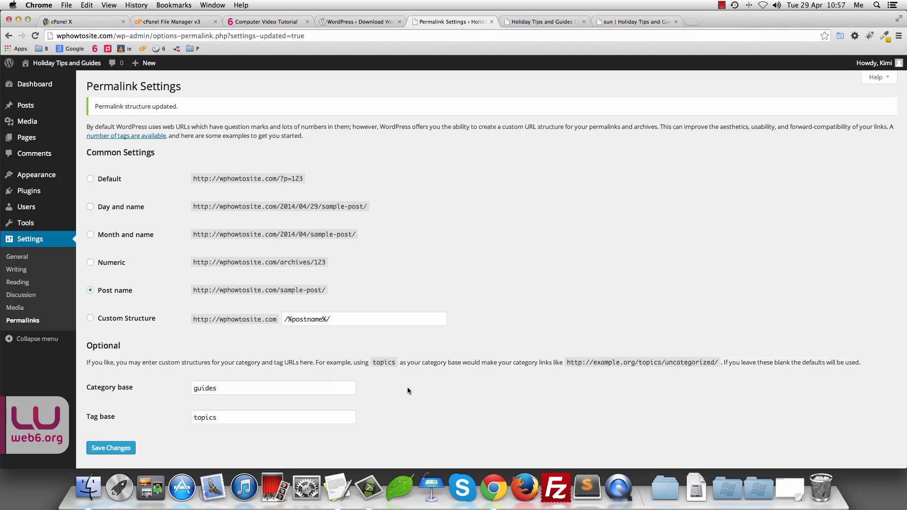
click(268, 389)
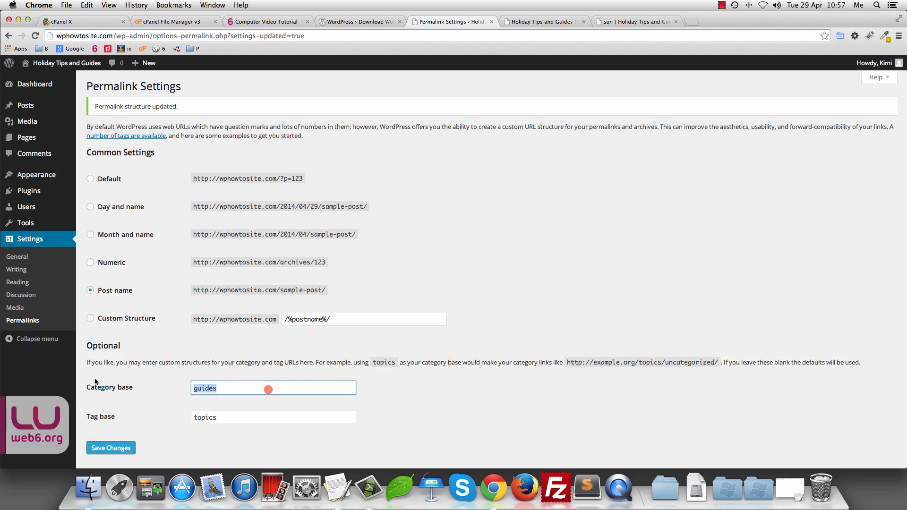
double_click(236, 421)
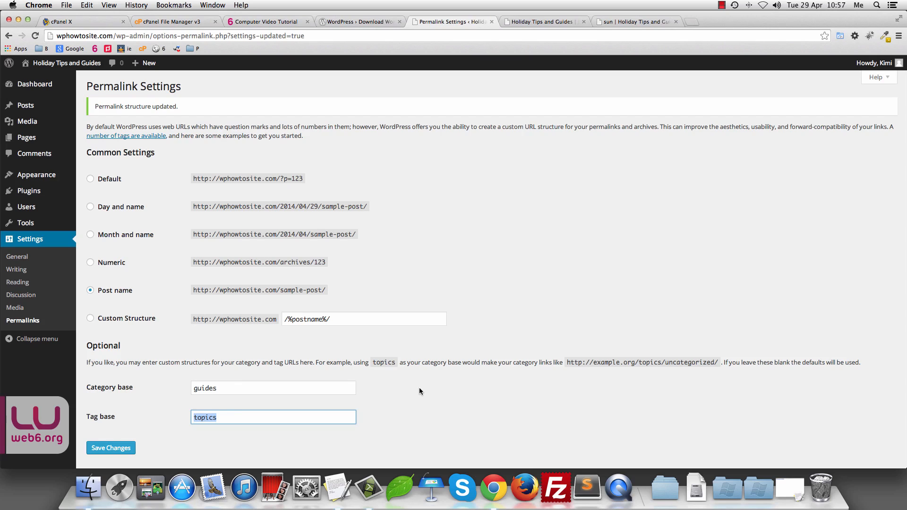
double_click(296, 387)
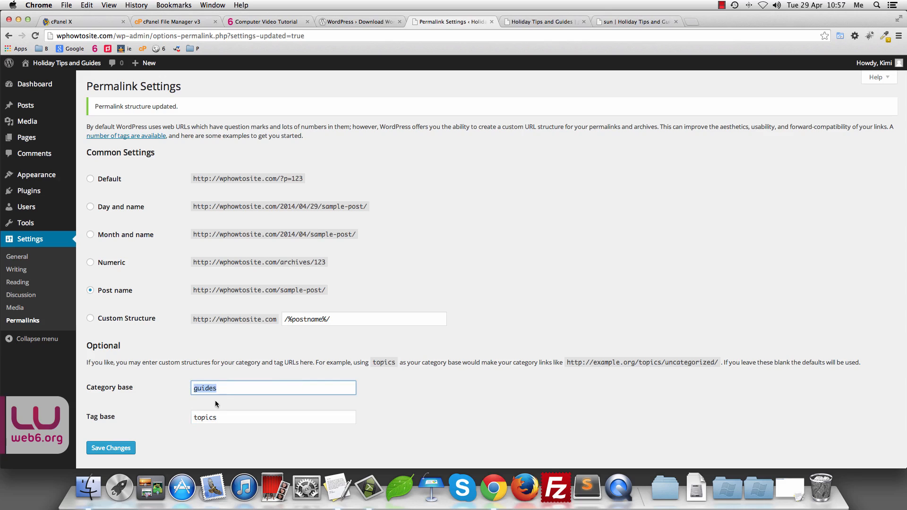